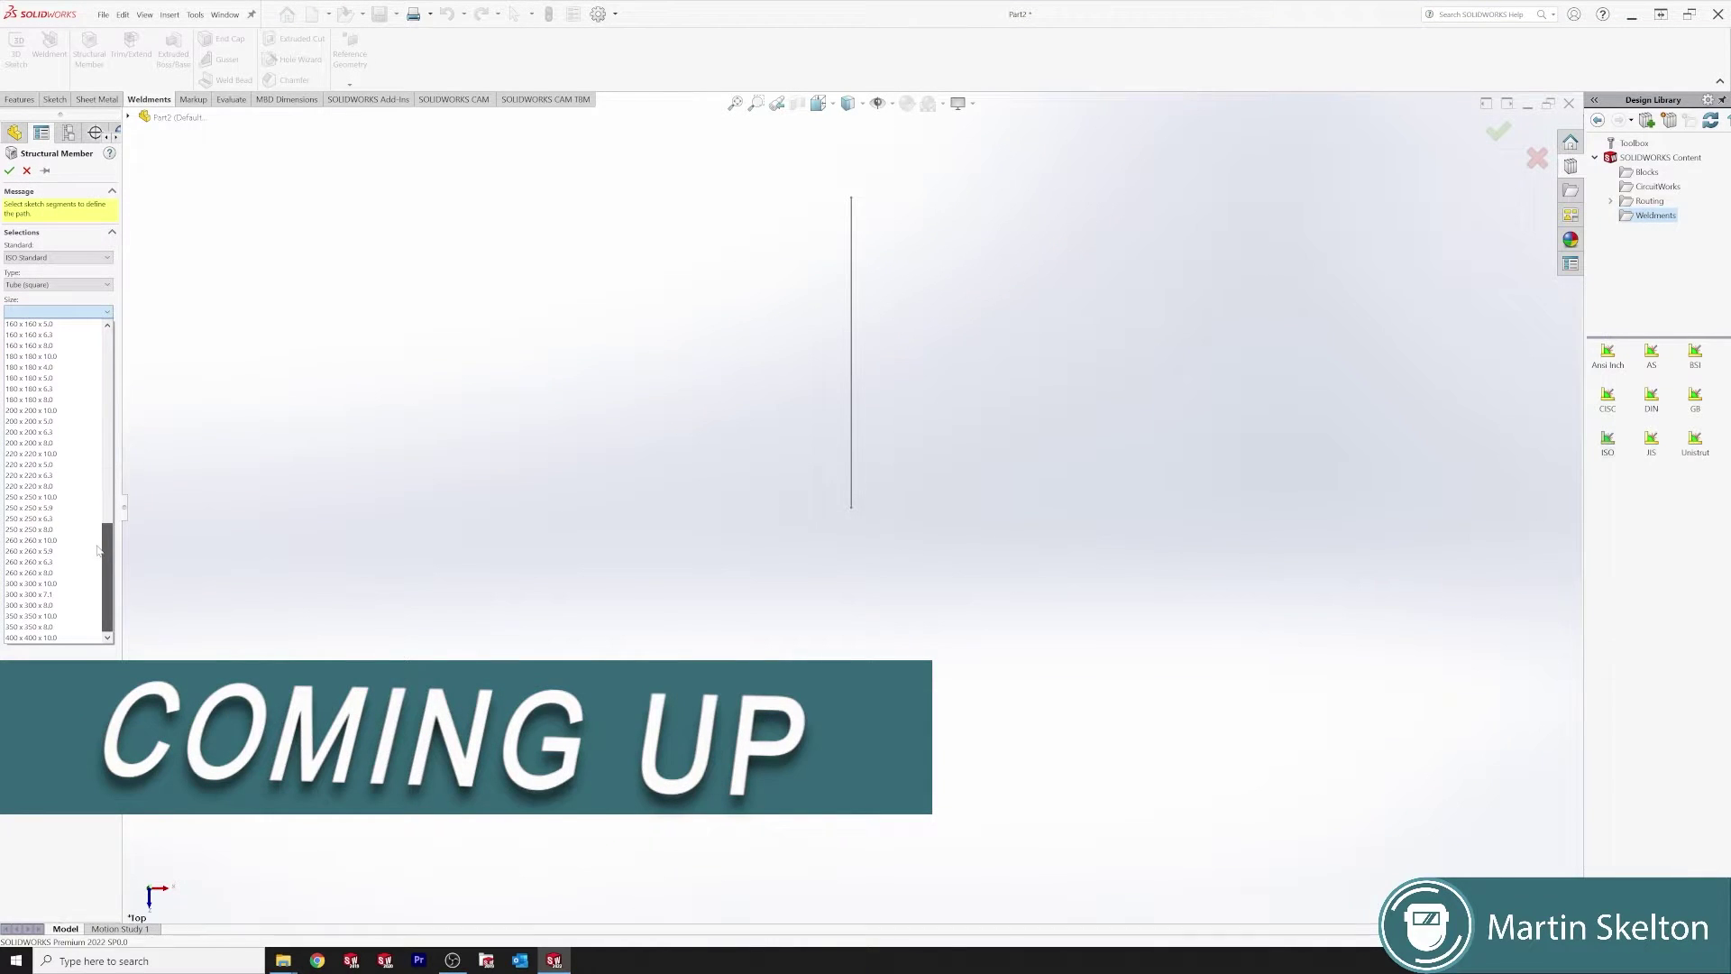
- Dismiss the New Document chooser and open System Options from the Tools menu
scroll(89, 587, "up", 15)
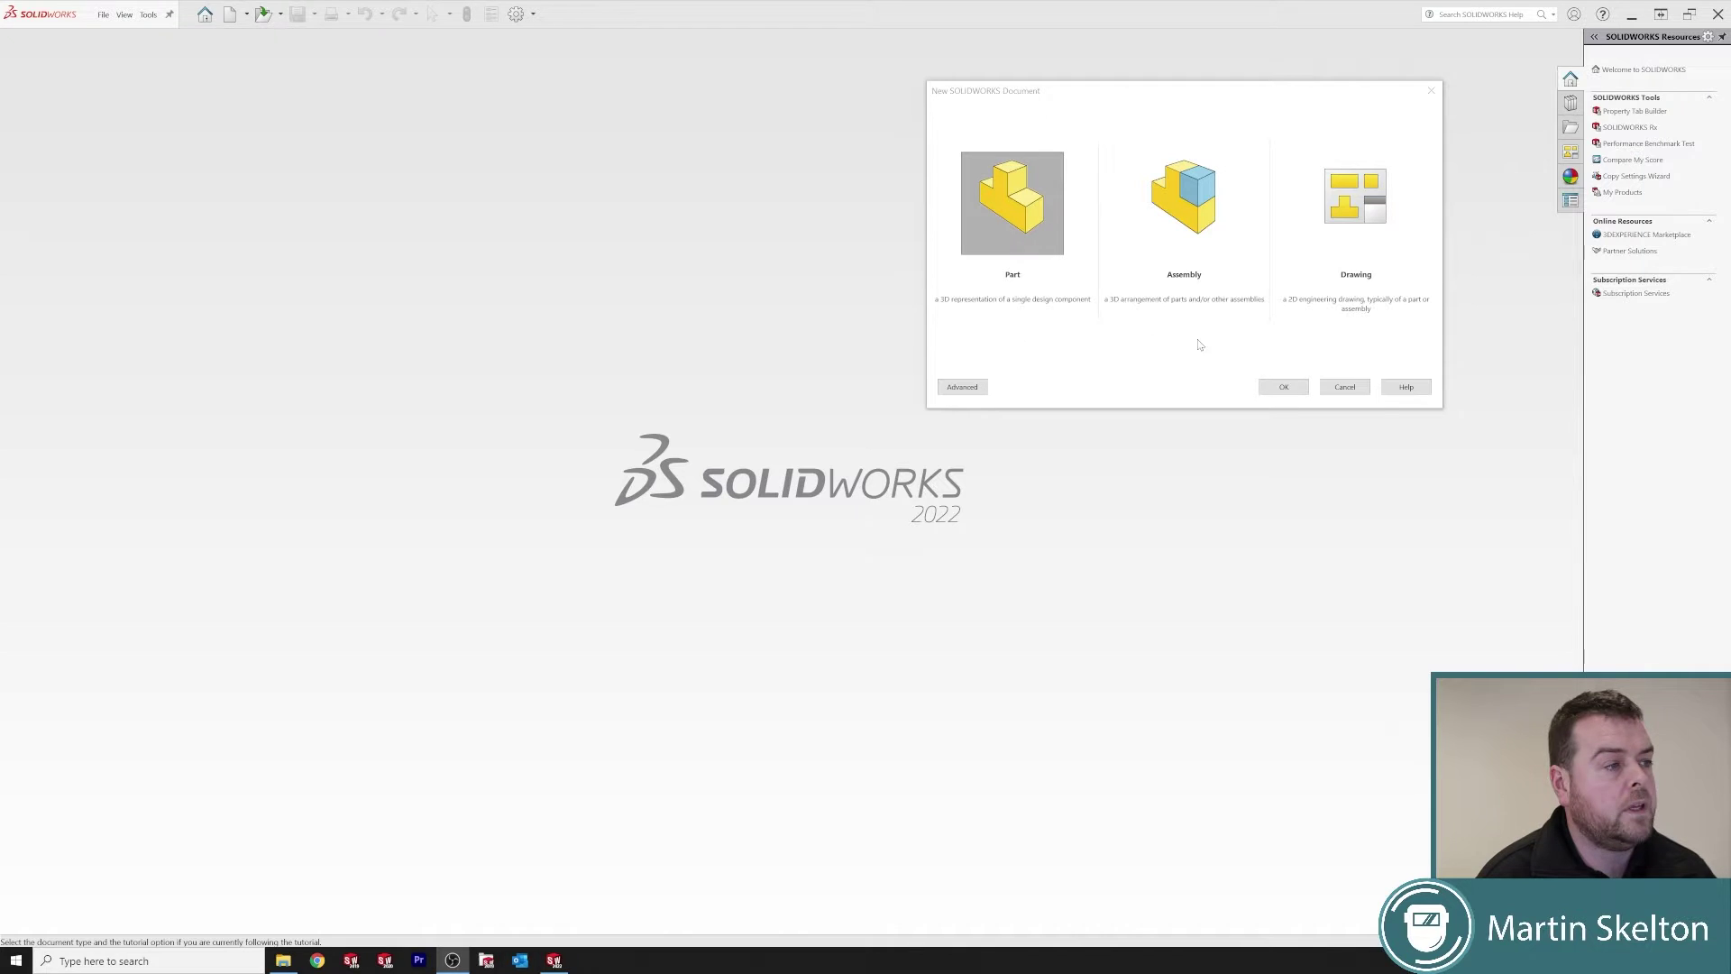
left_click(1344, 386)
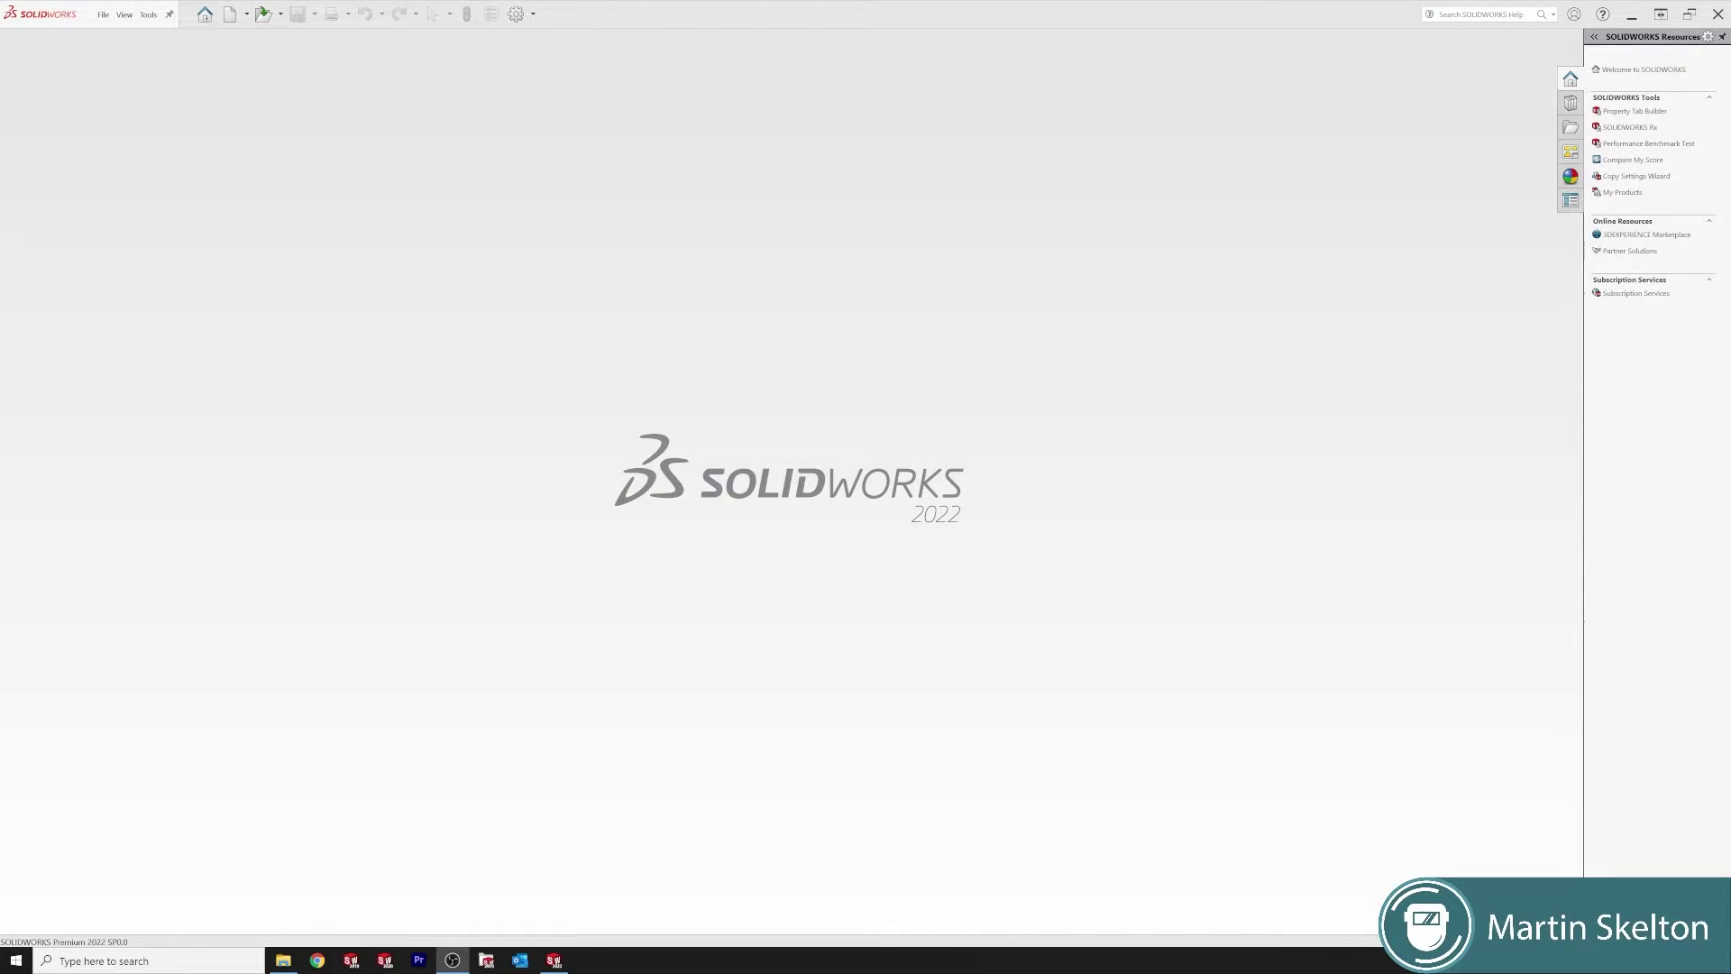
left_click(533, 14)
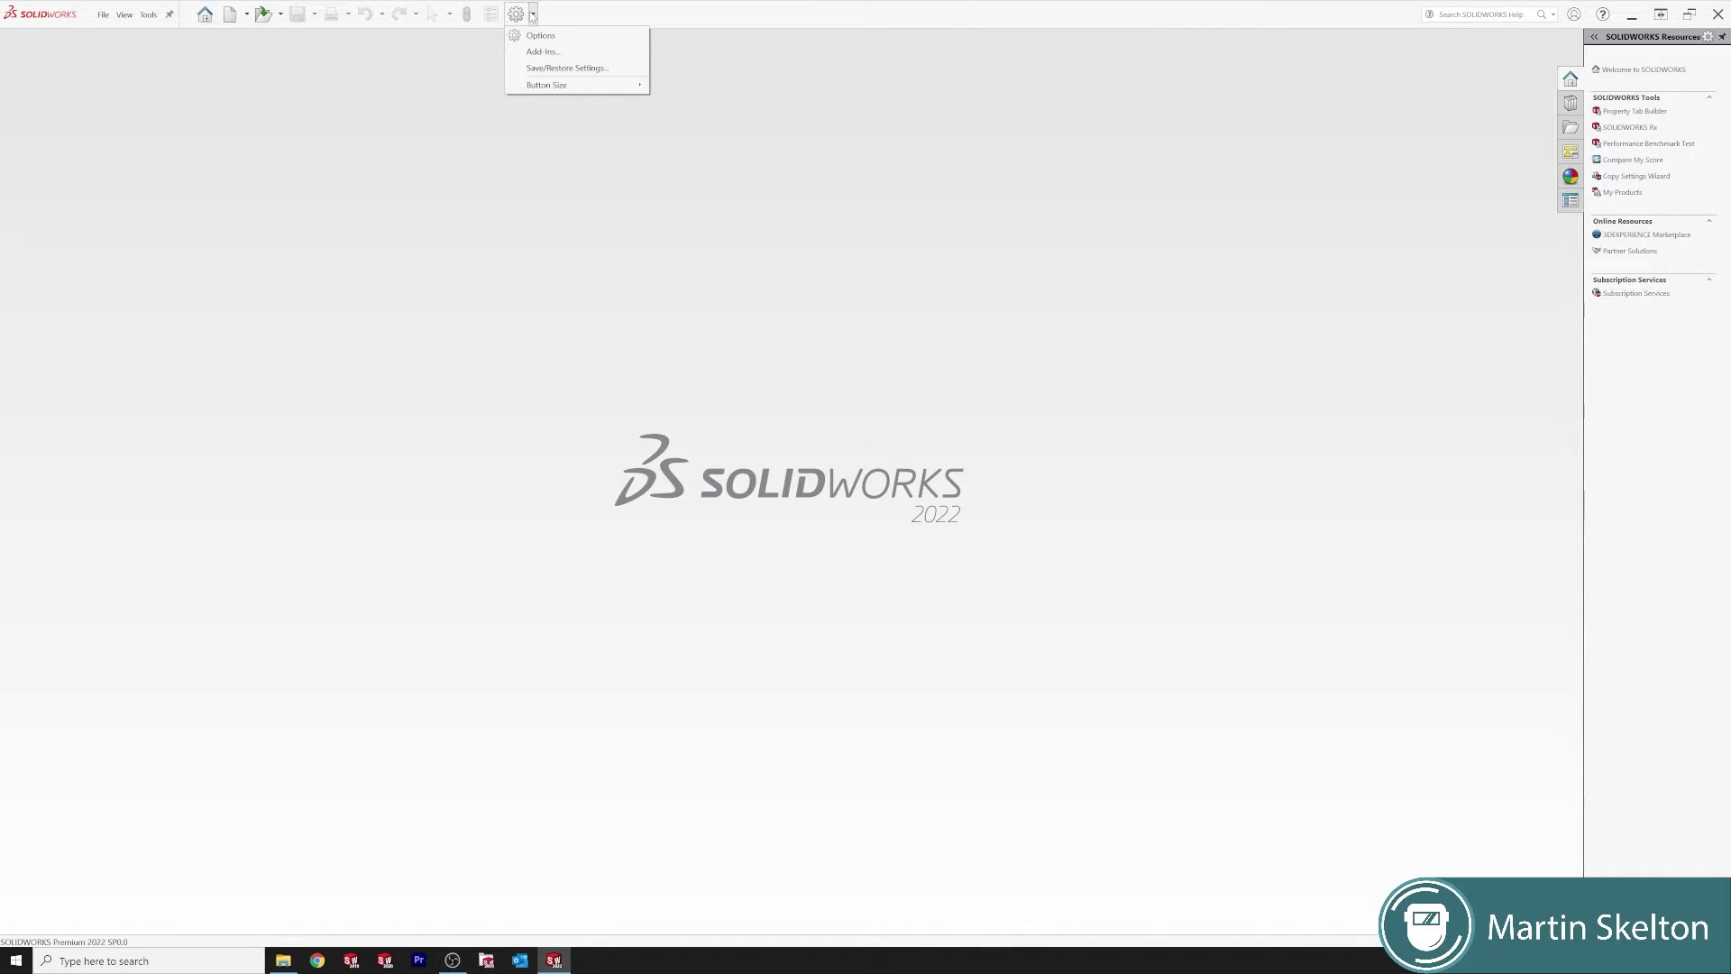
left_click(542, 37)
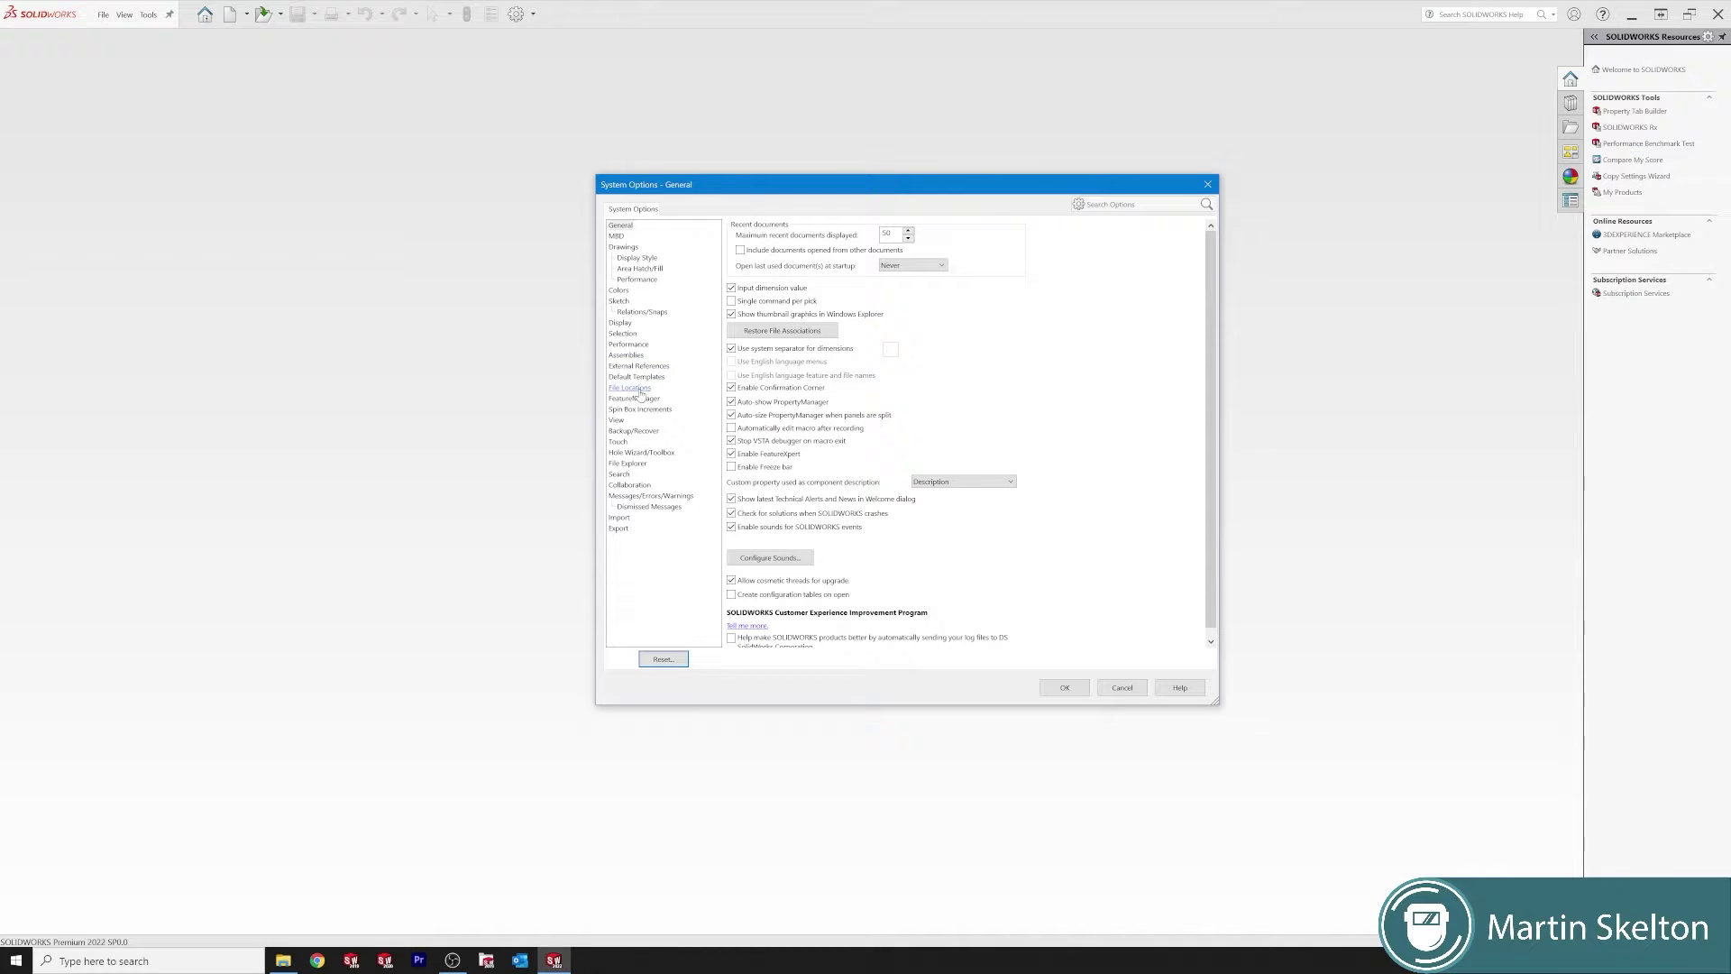
- Show the Weldment Profiles folder in File Locations and select its path
left_click(630, 388)
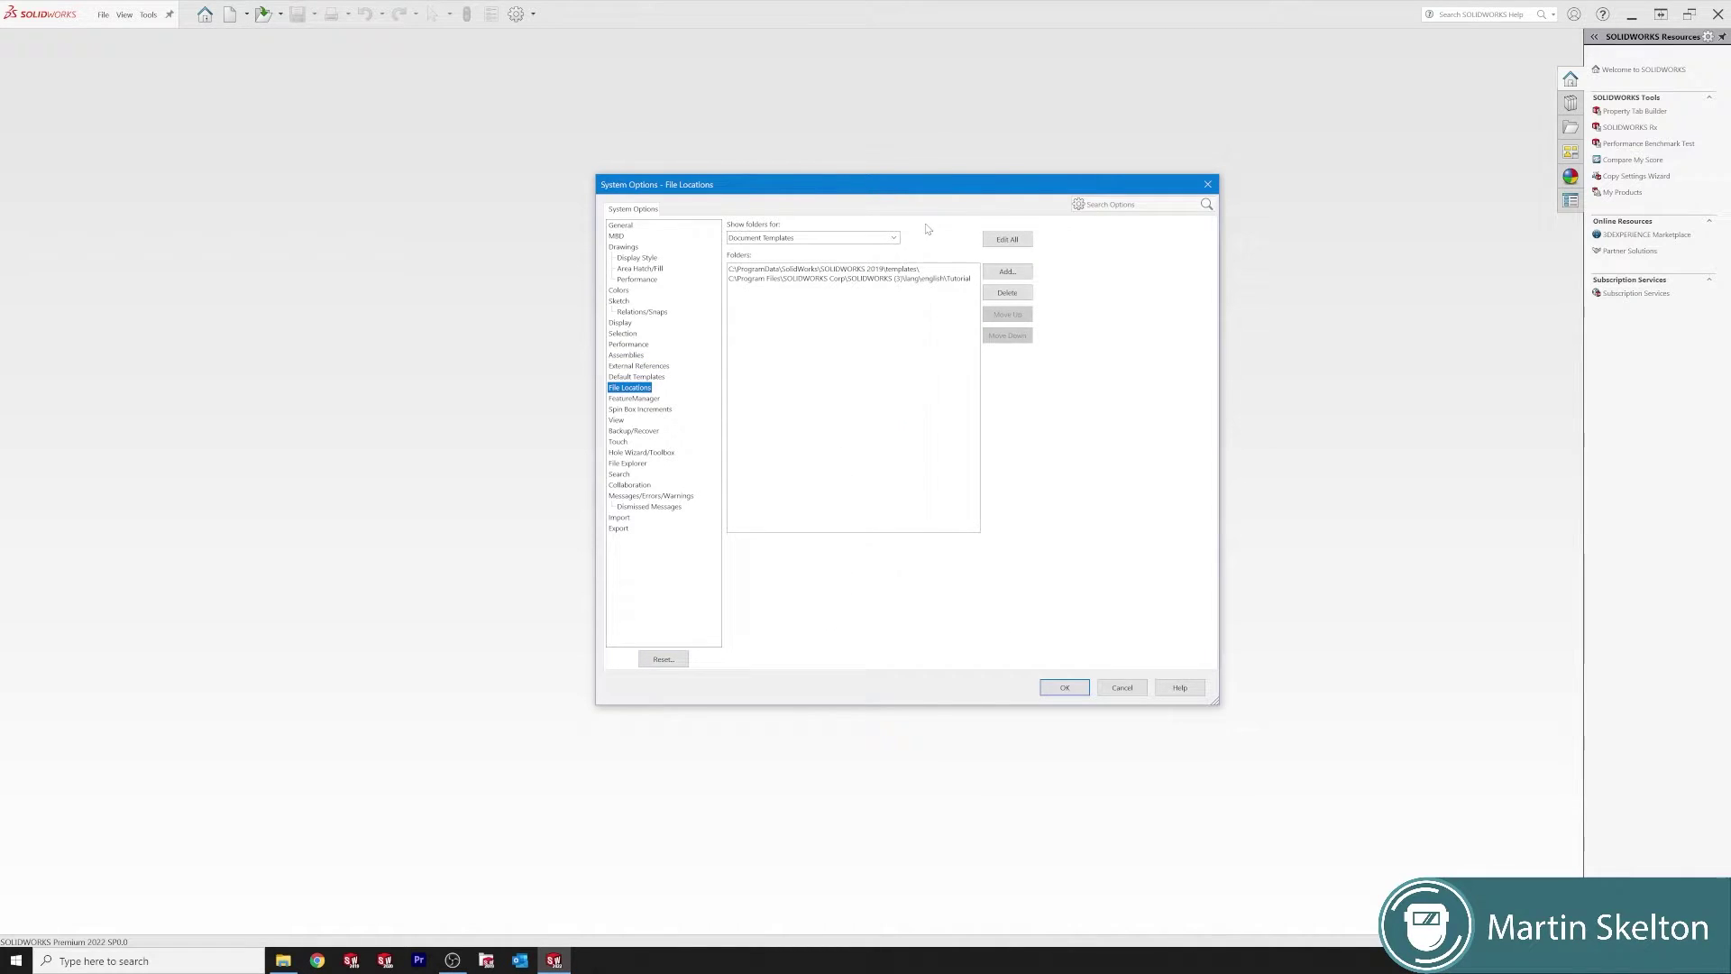
left_click(895, 239)
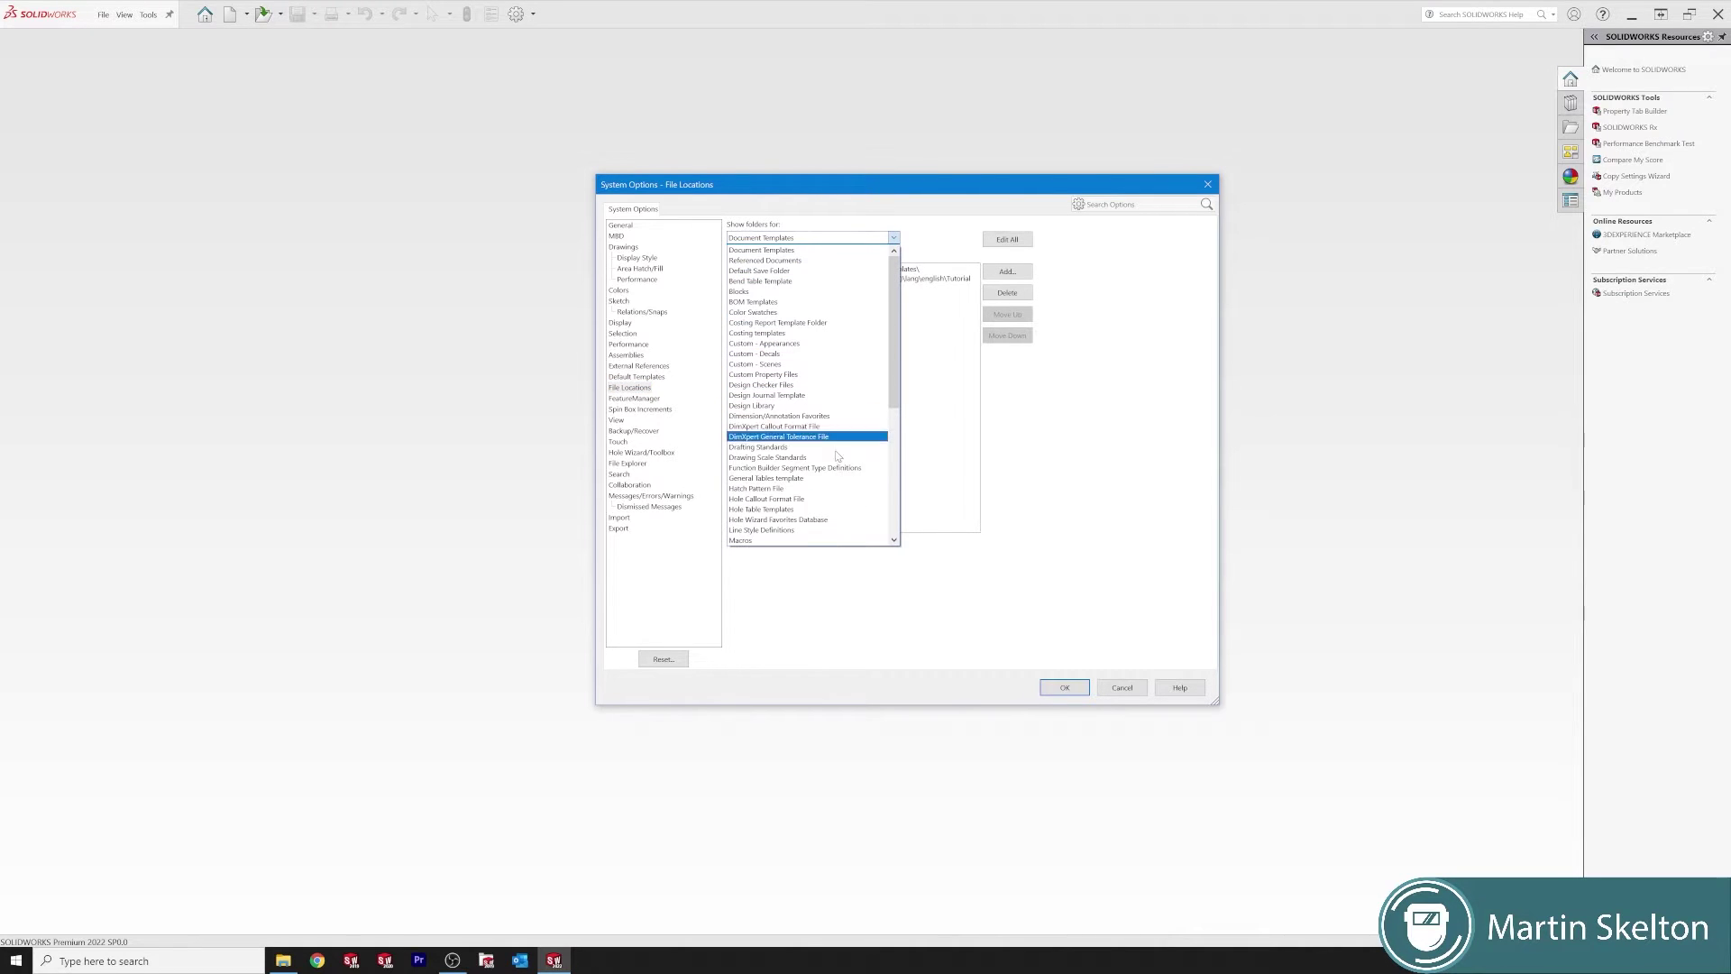
left_click_drag(894, 404, 897, 532)
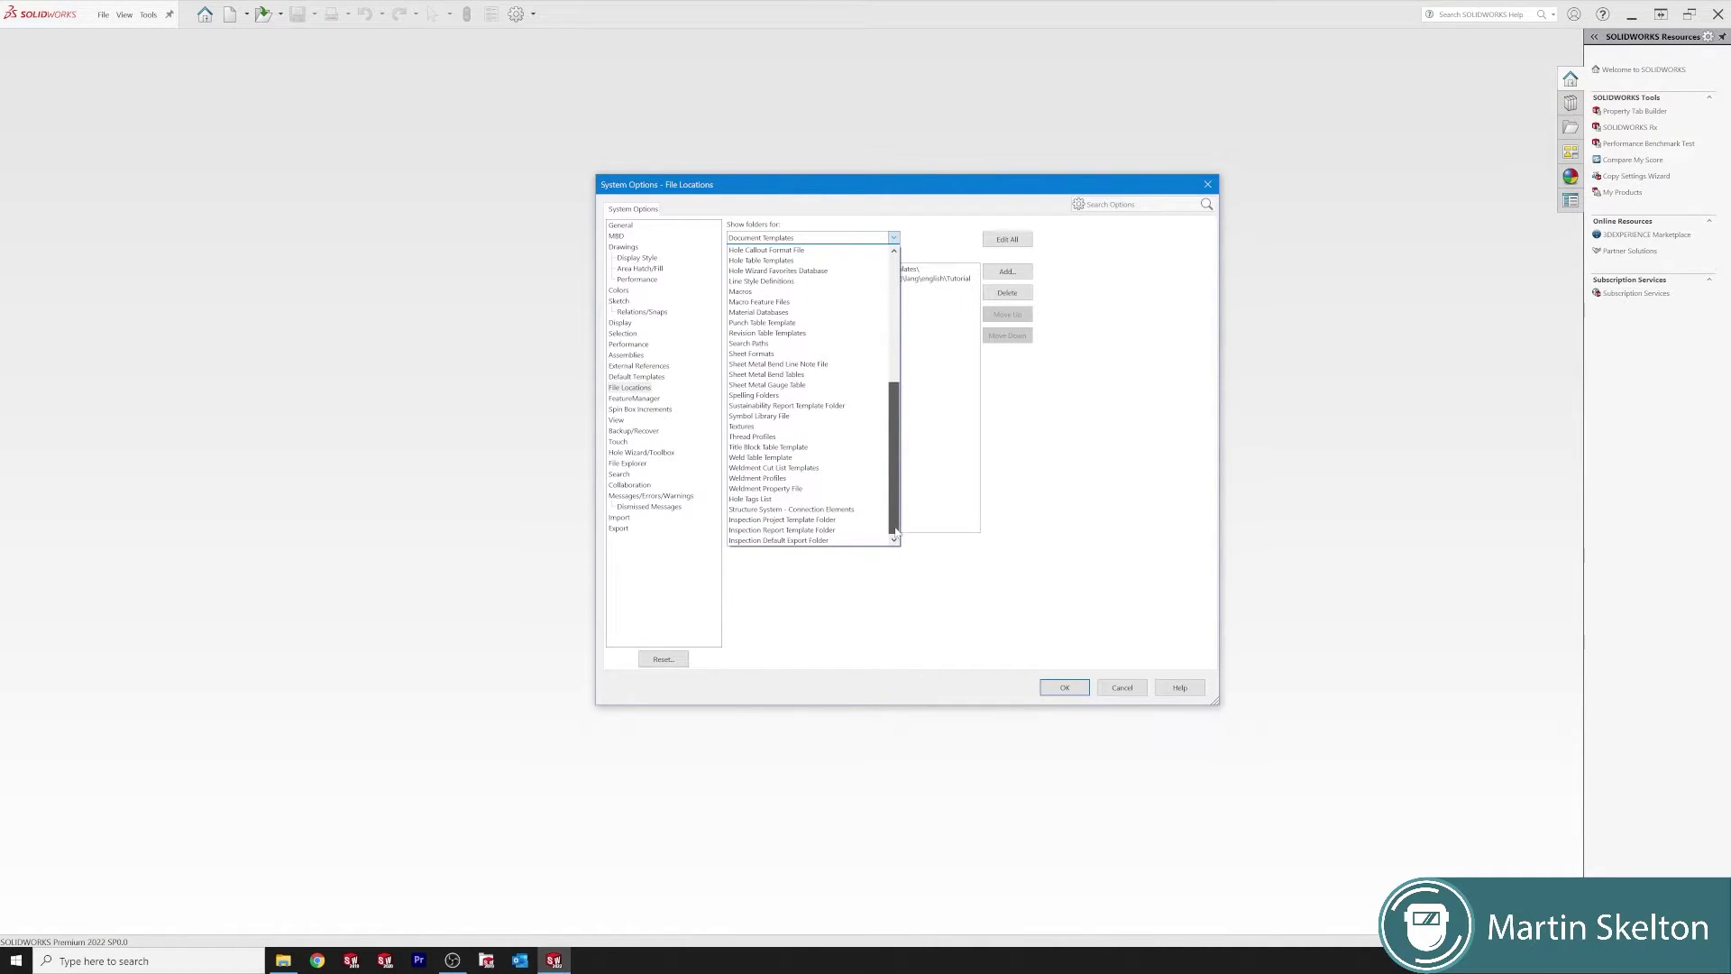
left_click(835, 479)
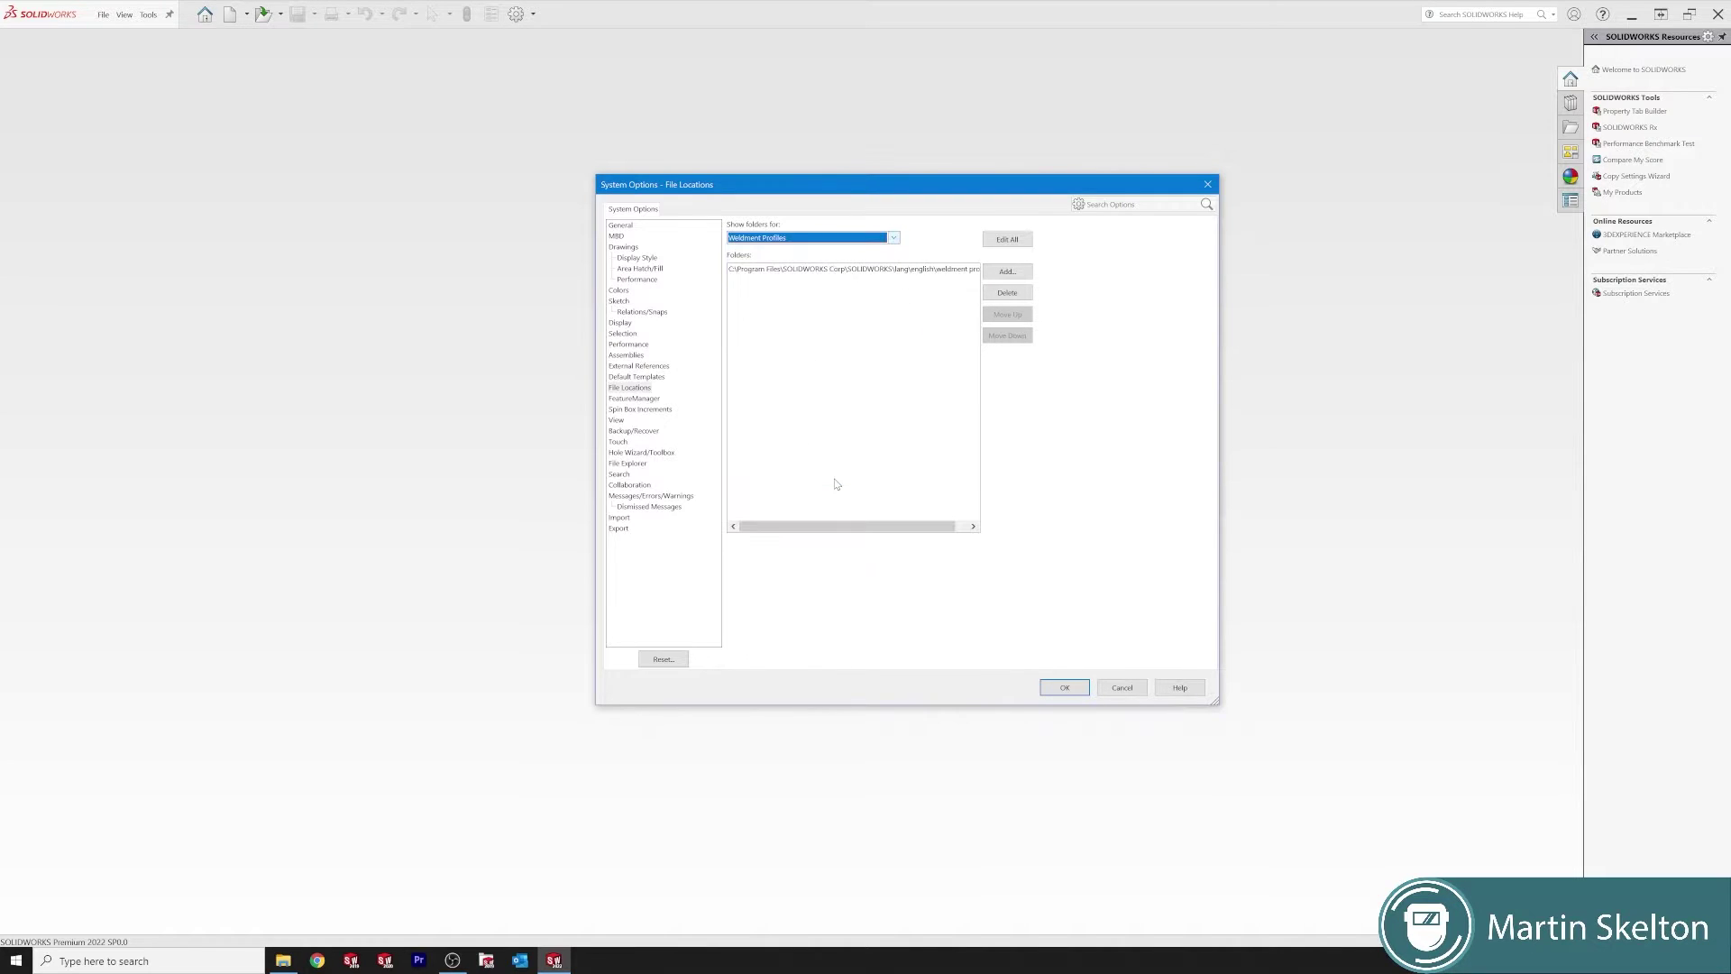
left_click(771, 270)
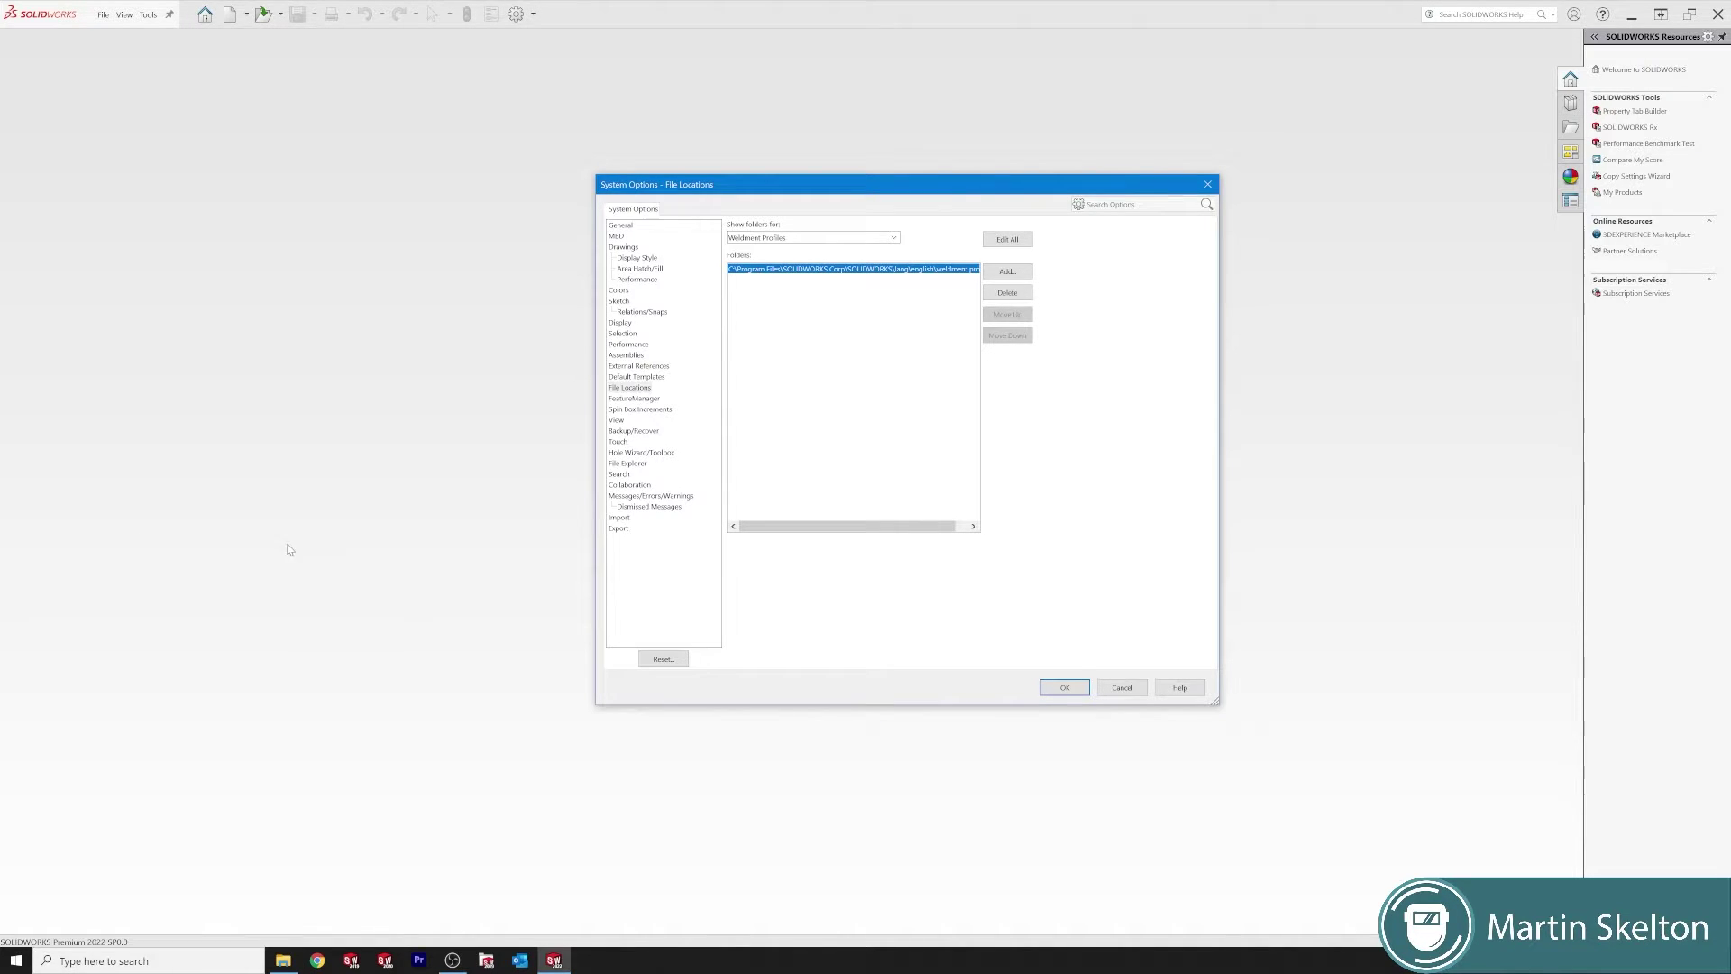
- Browse to C:\Program Files\SOLIDWORKS Corp\SOLIDWORKS\lang\english\weldment profiles, then minimize File Explorer
left_click(295, 962)
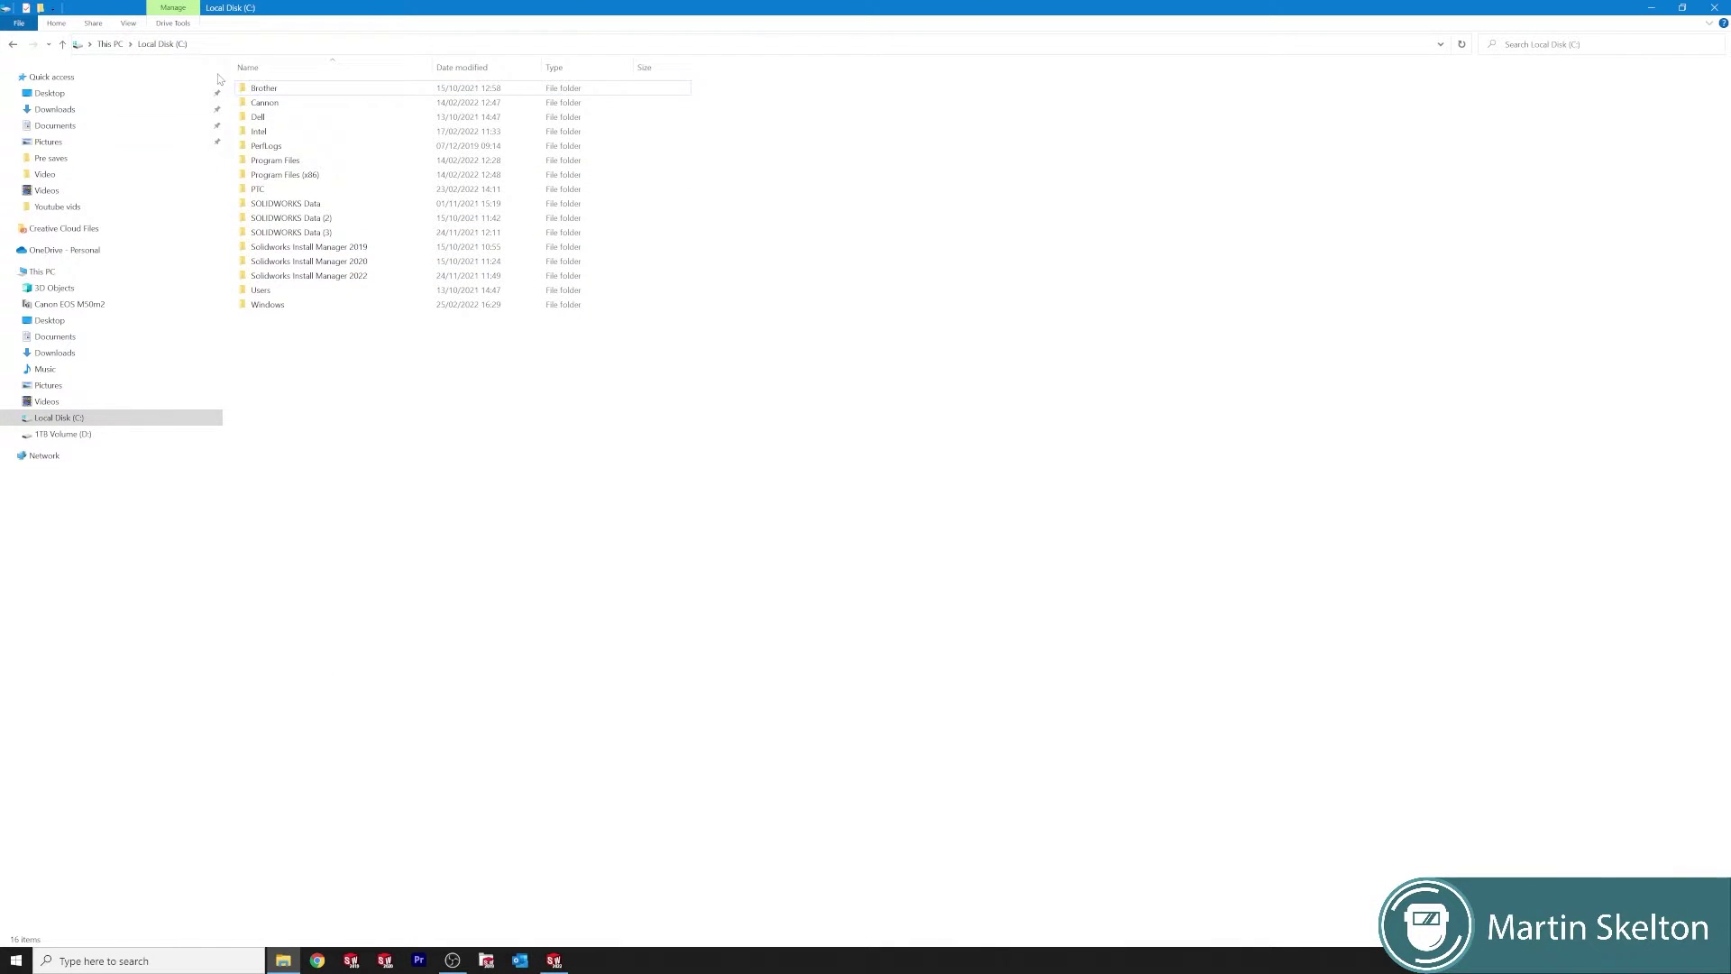
double_click(314, 163)
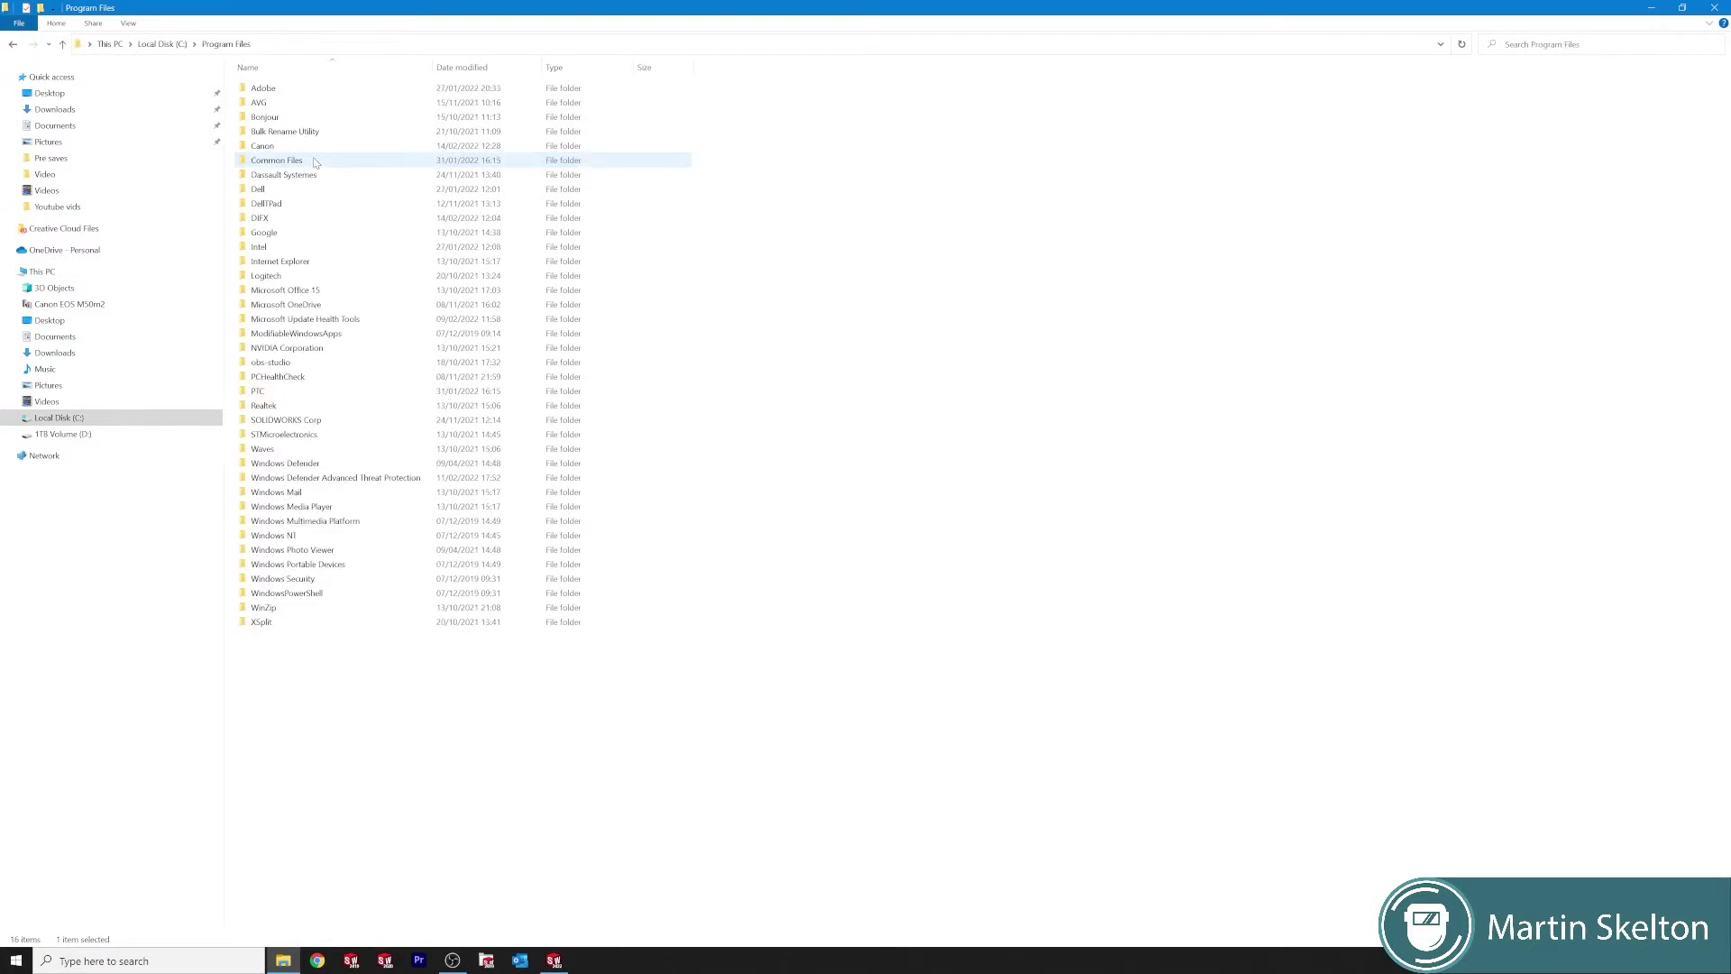
double_click(344, 421)
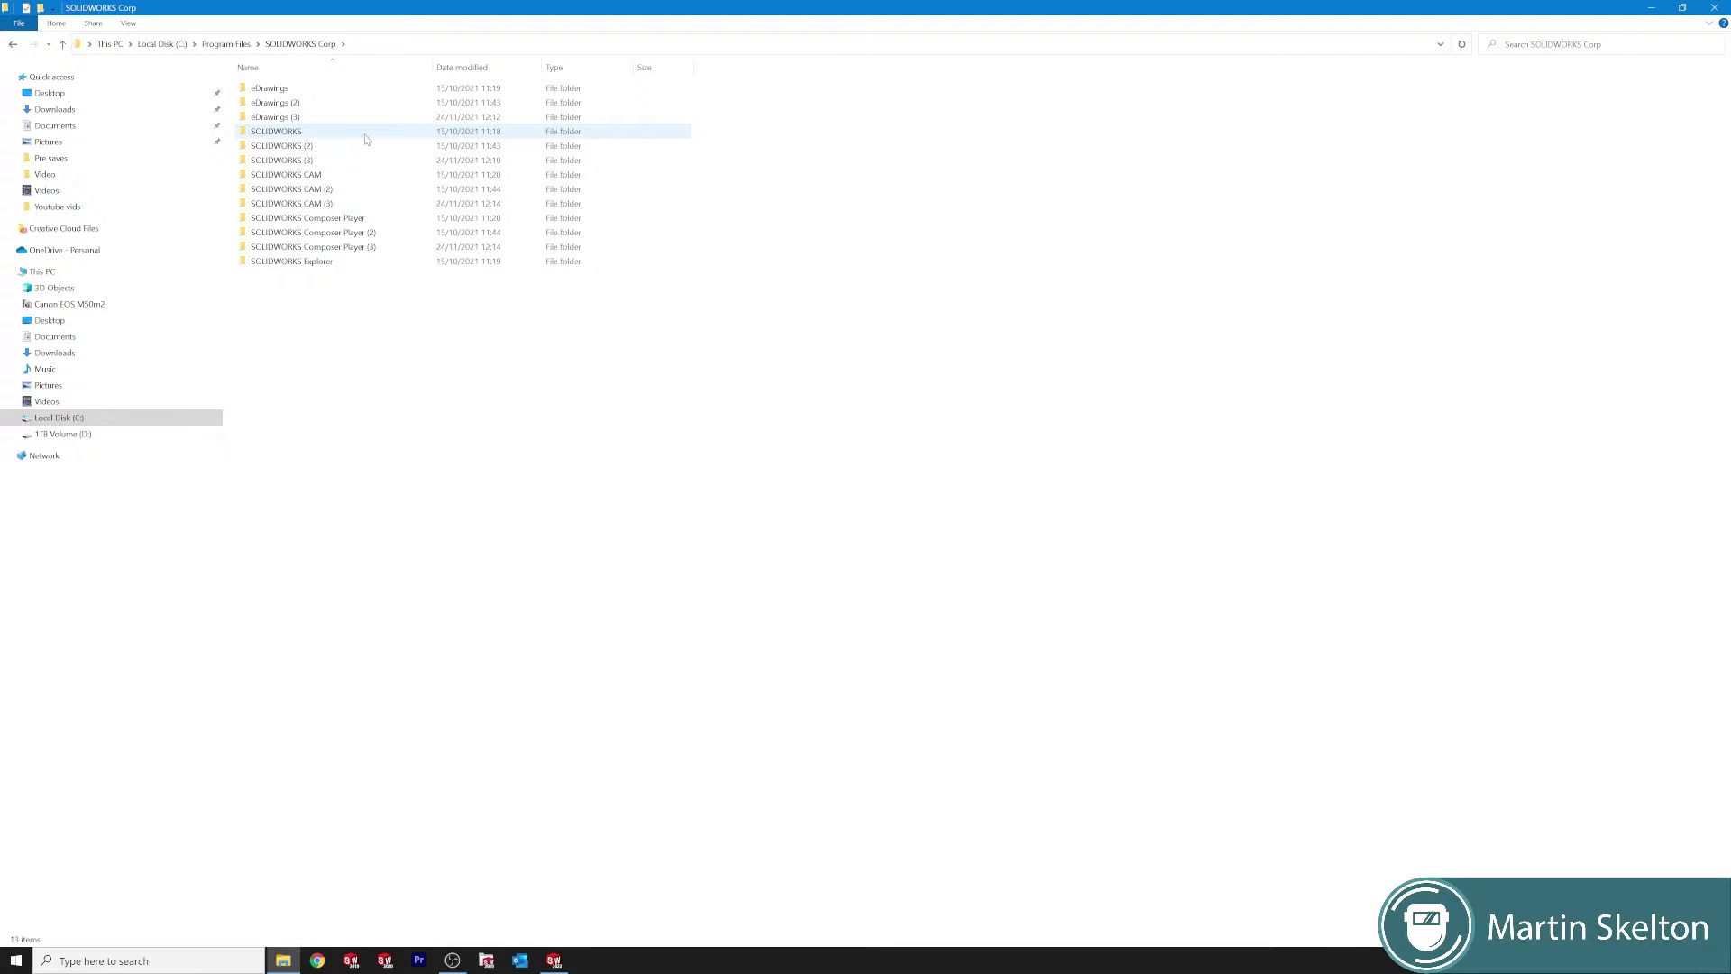
double_click(367, 139)
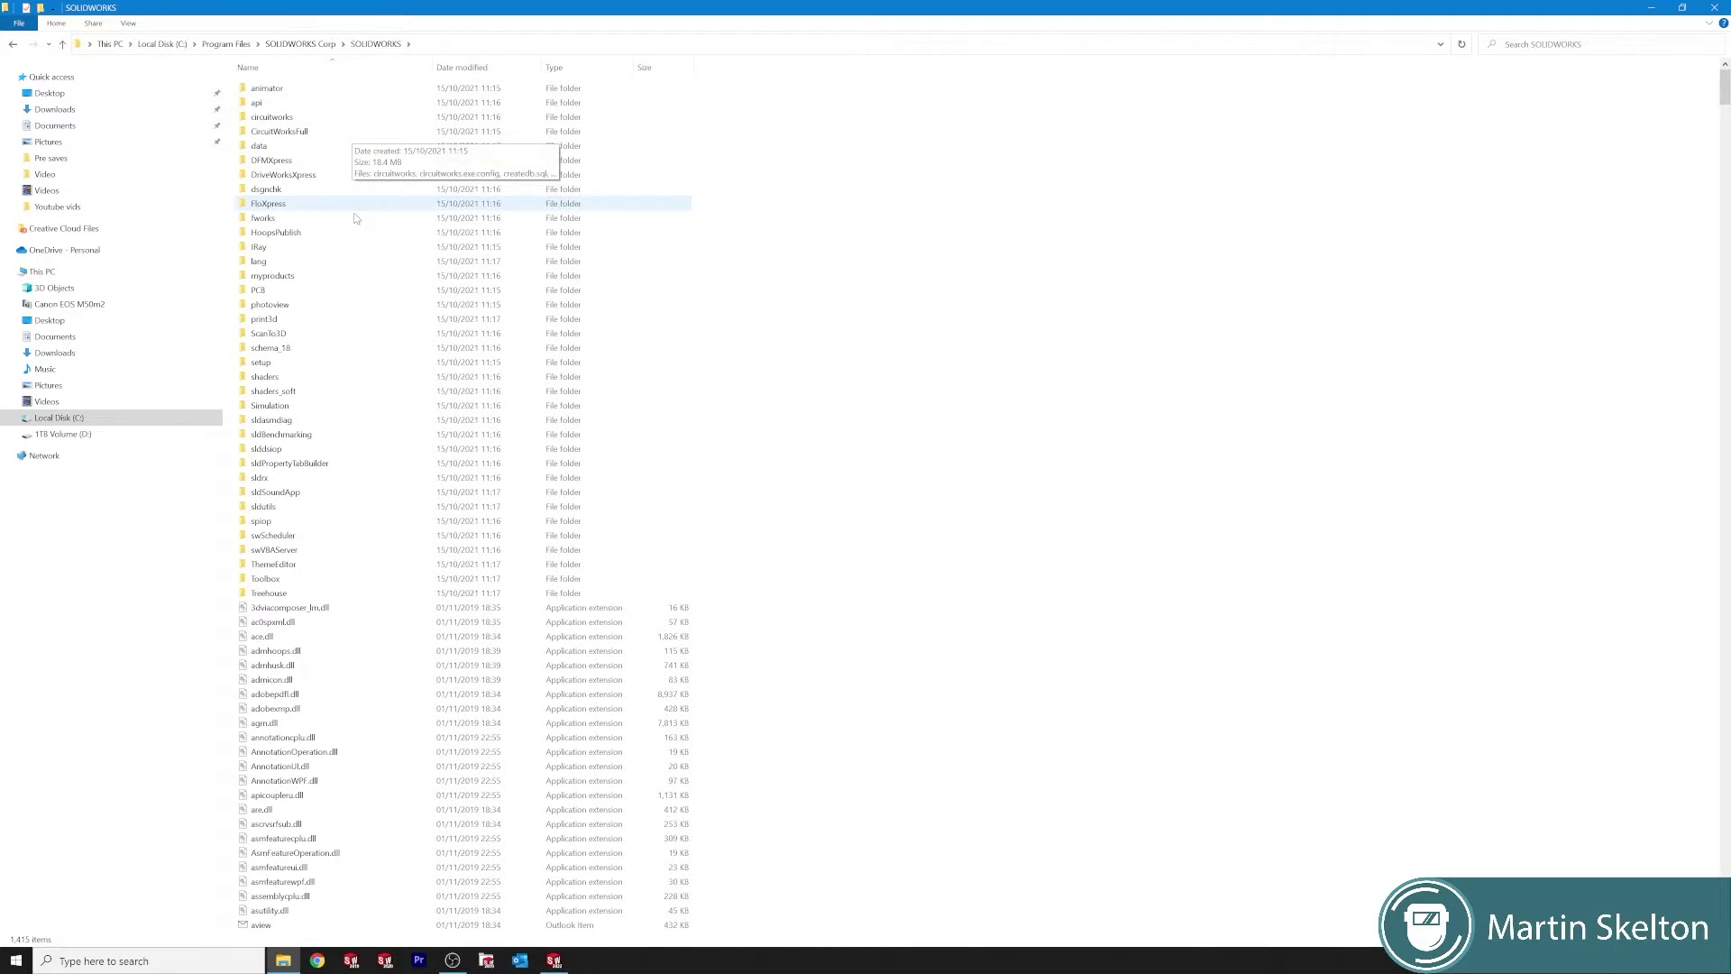
double_click(354, 264)
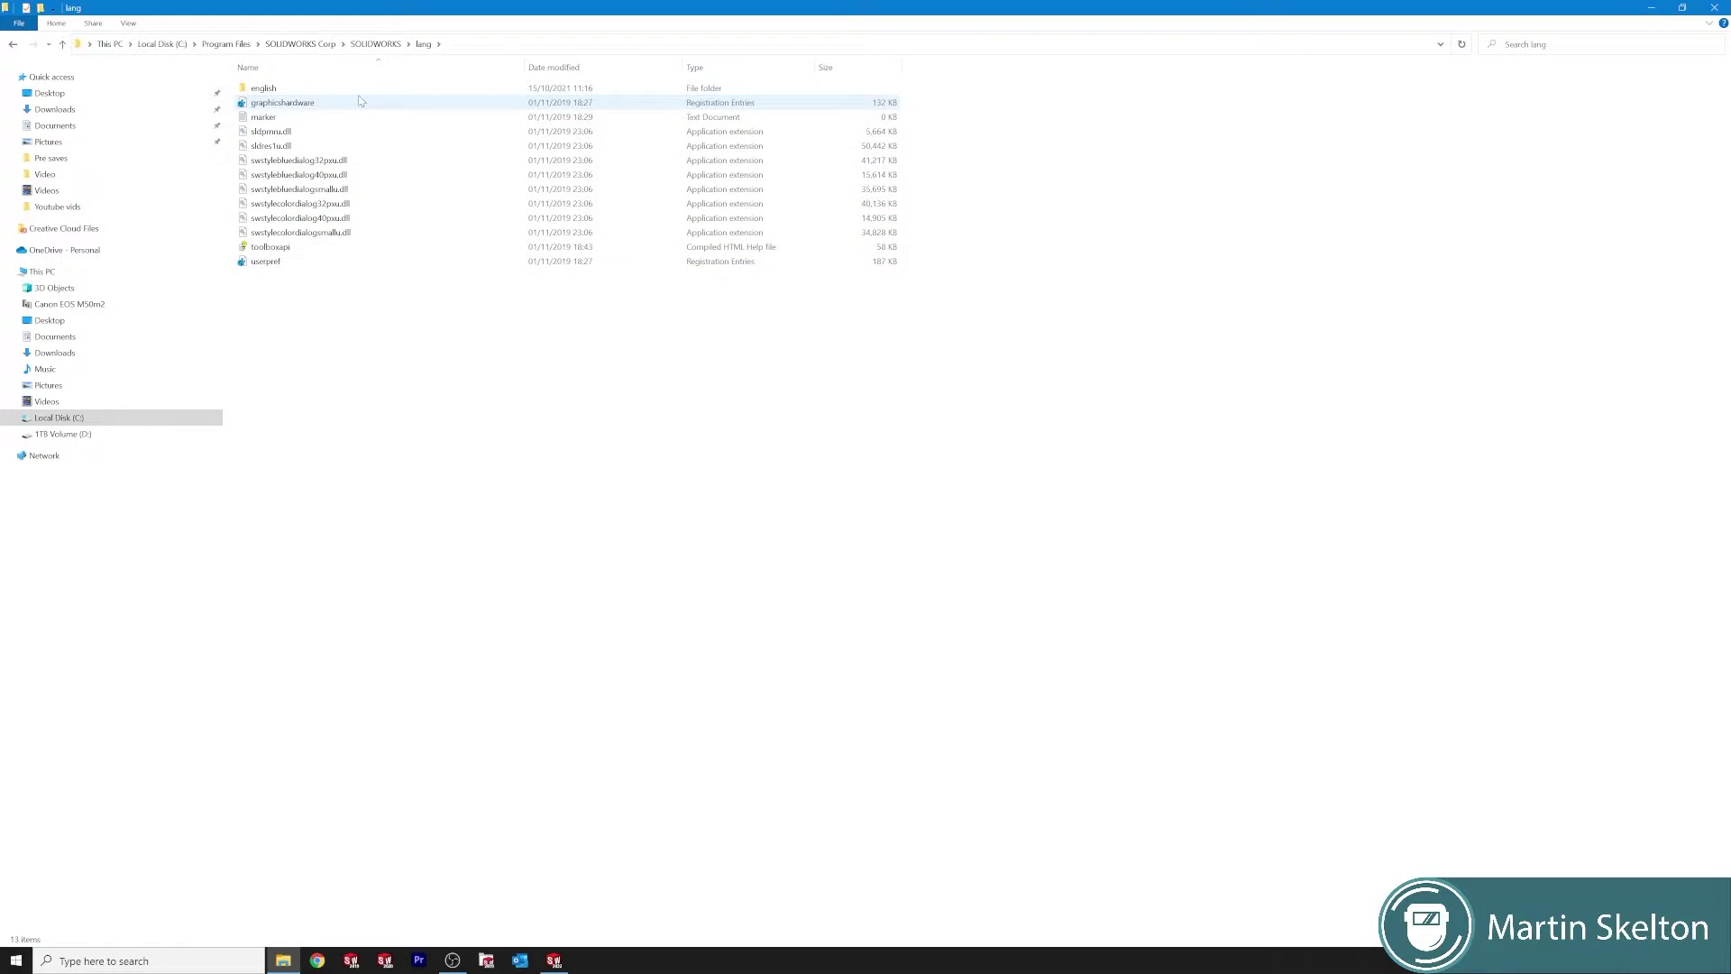
double_click(358, 90)
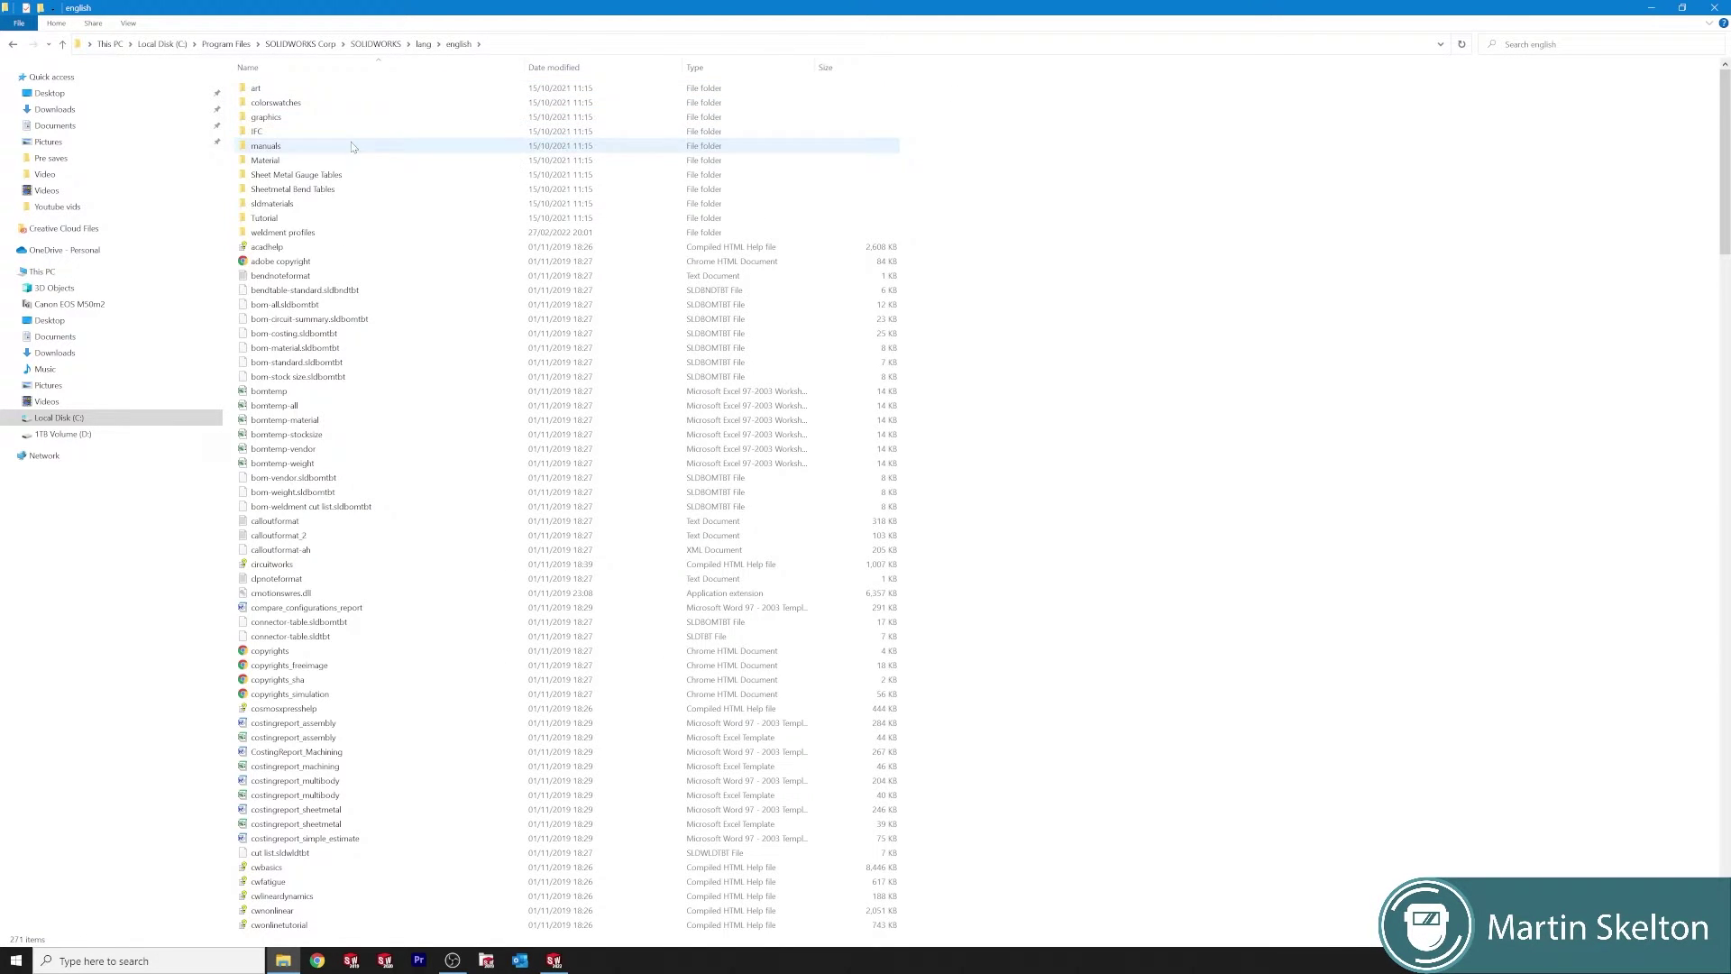
double_click(350, 236)
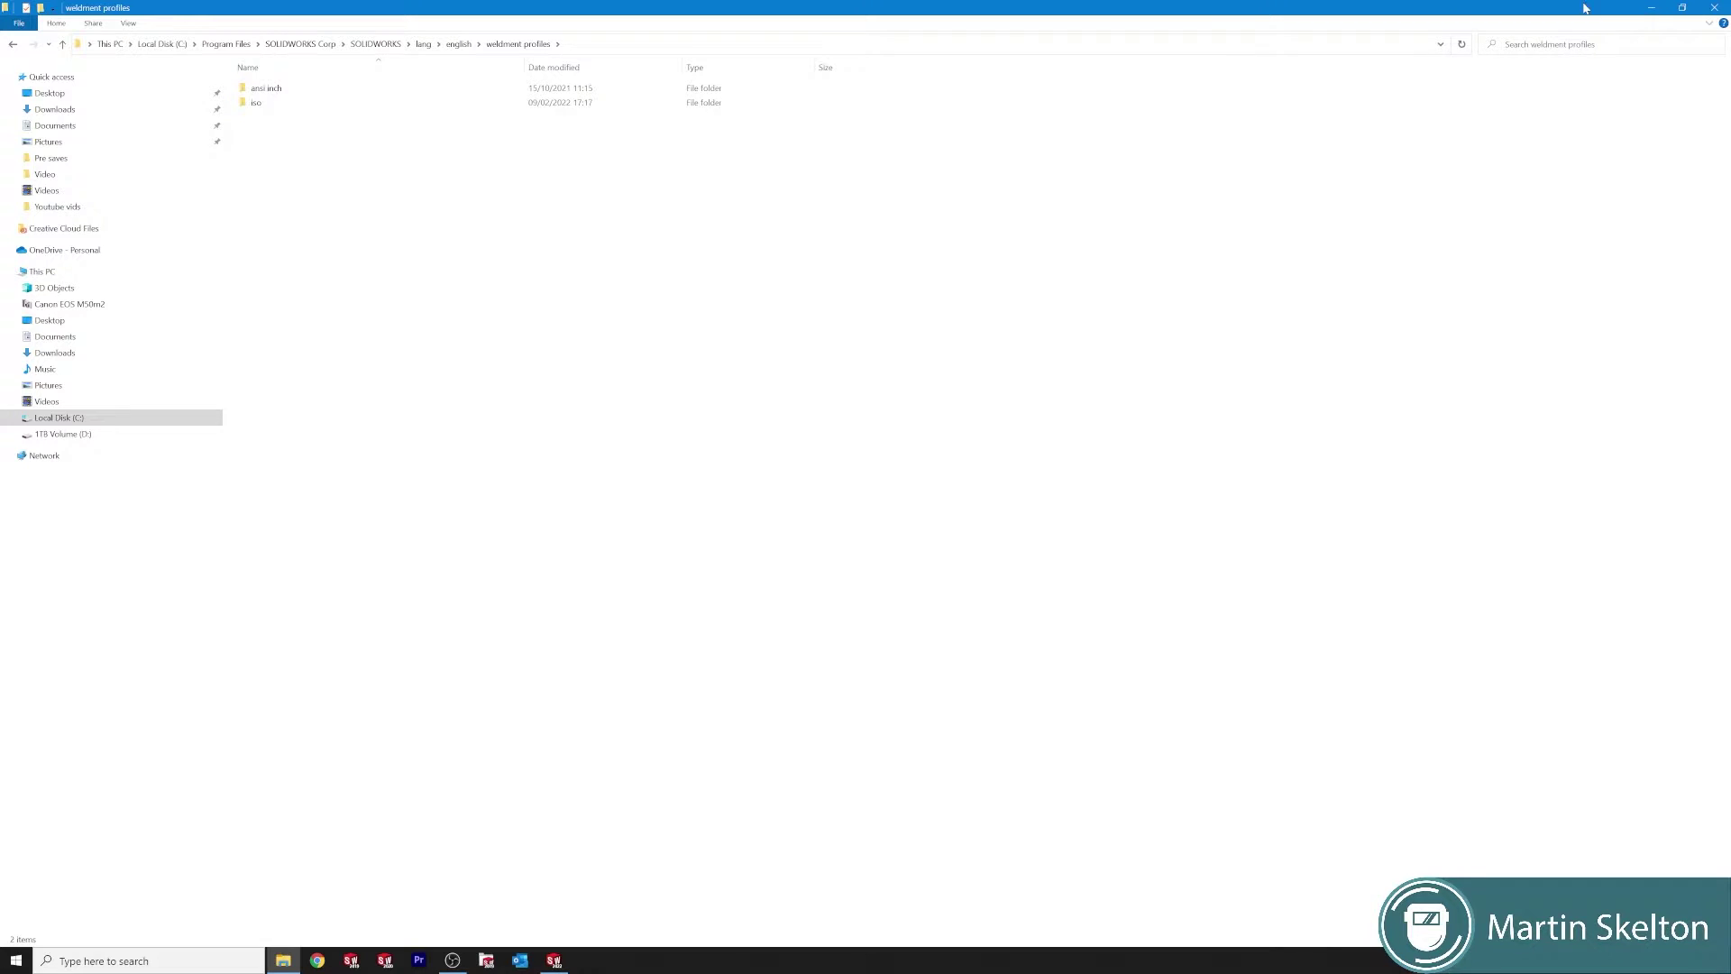
left_click(1683, 9)
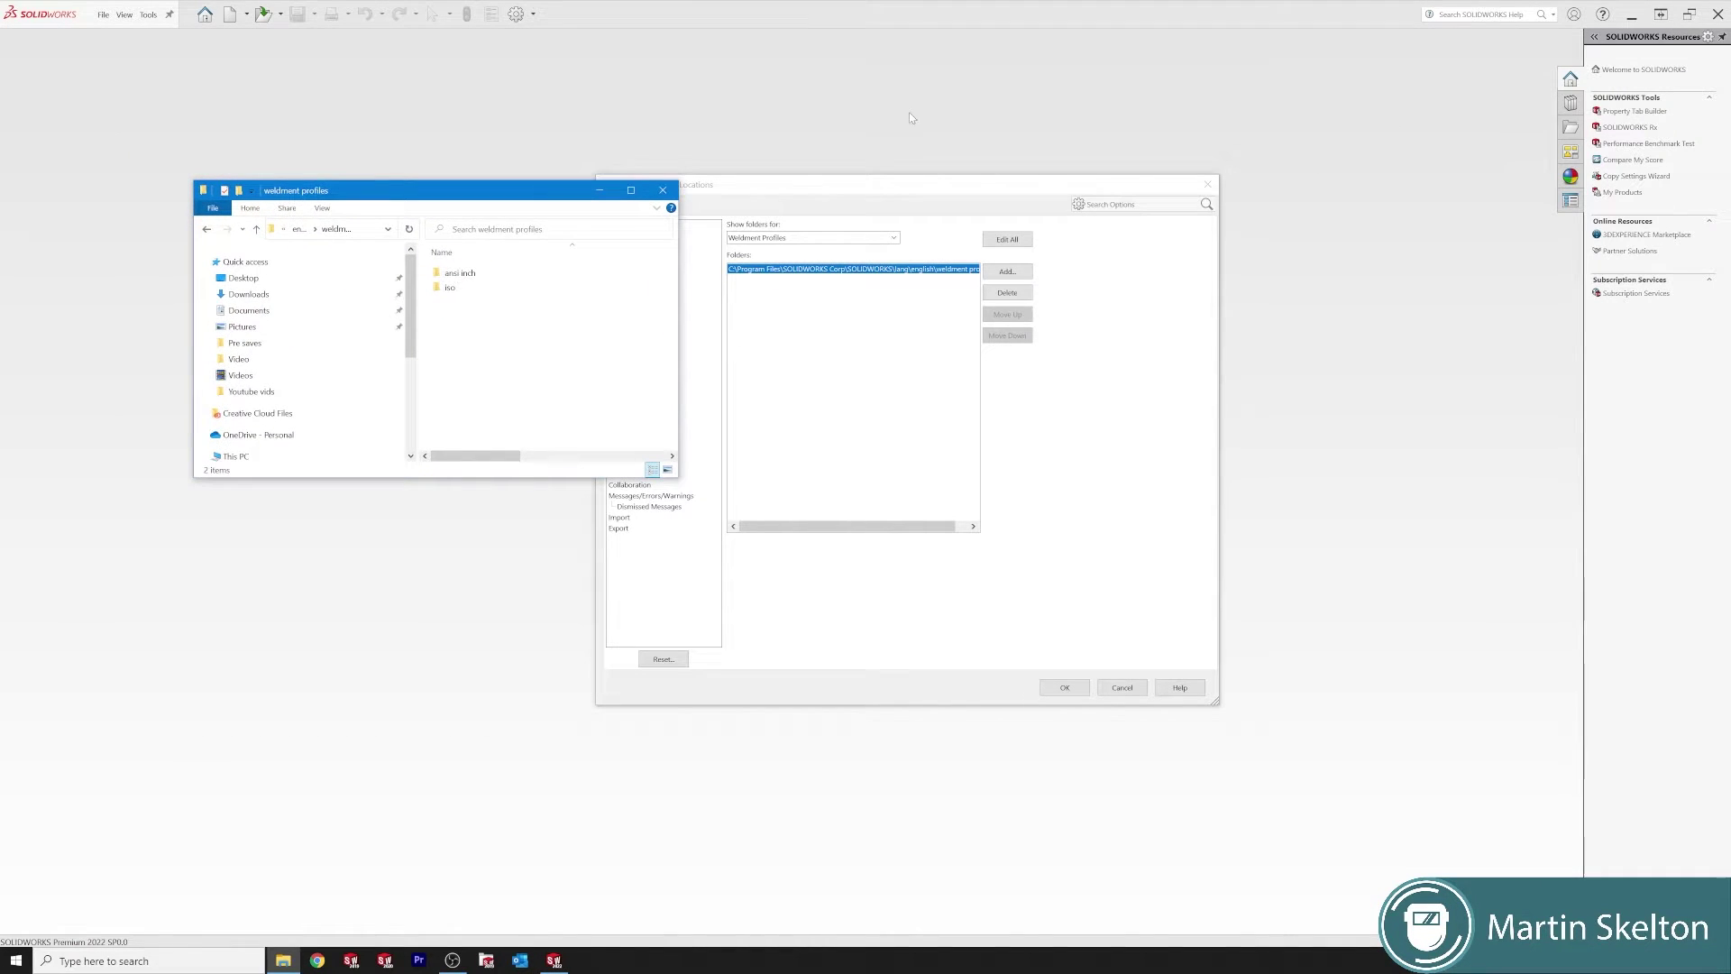
left_click(600, 191)
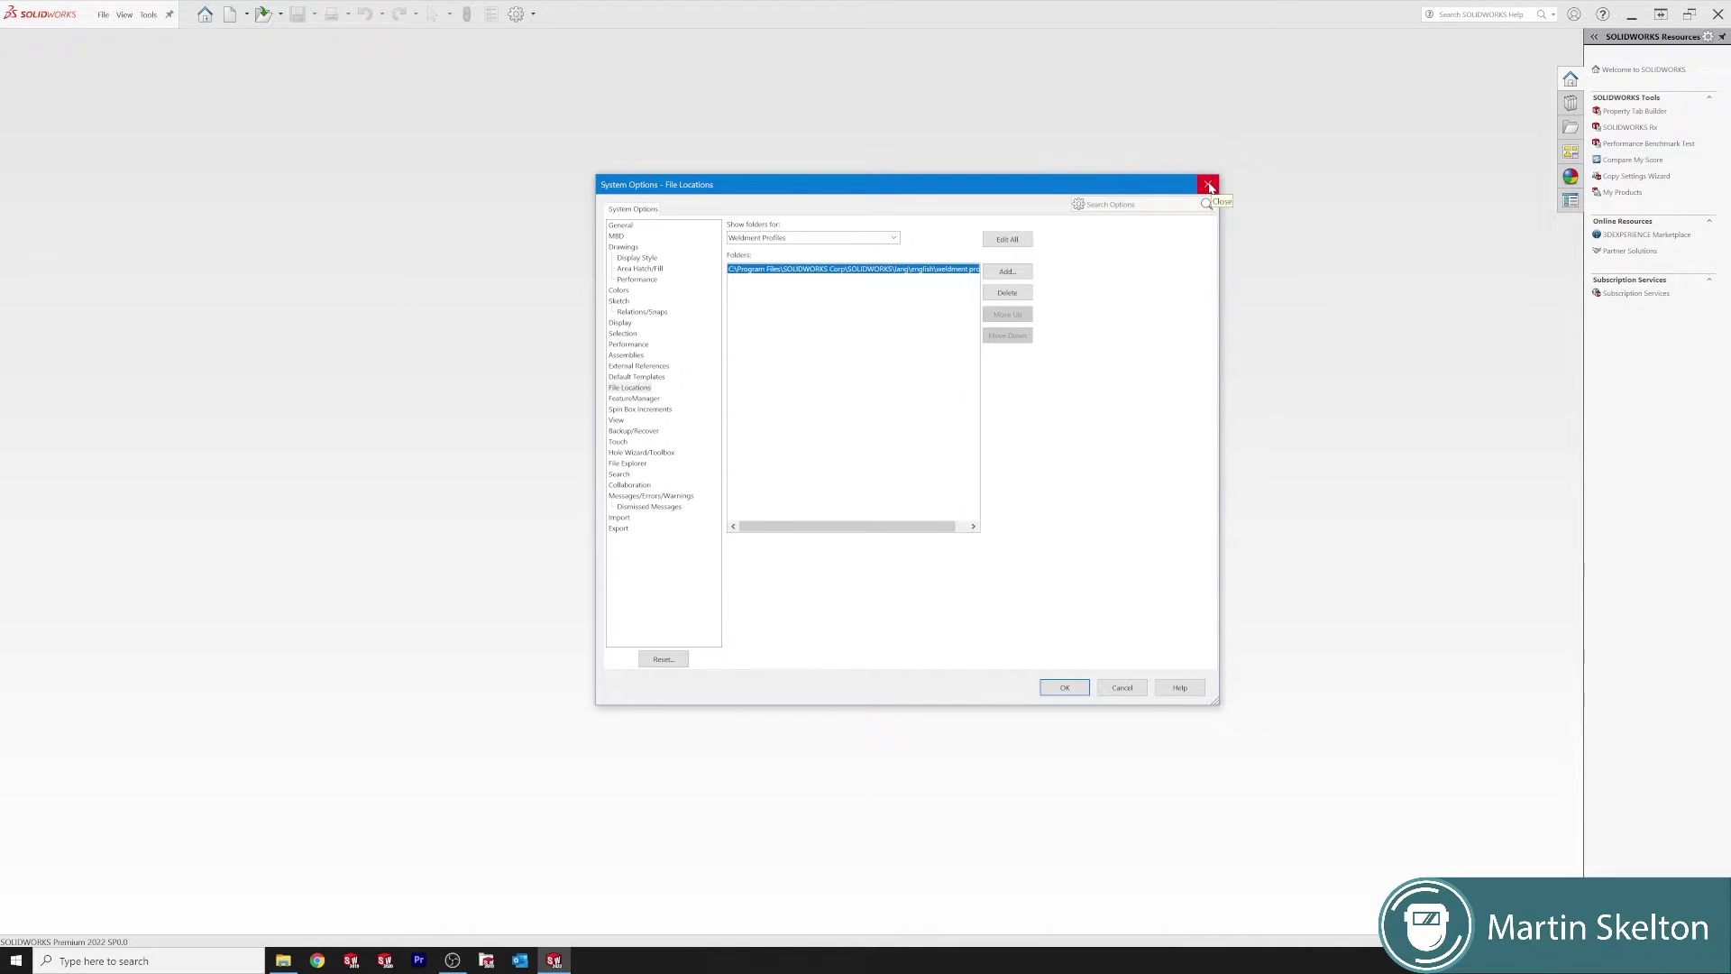
- Cancel System Options and create a new part document via File > New
left_click(1209, 186)
left_click(1117, 691)
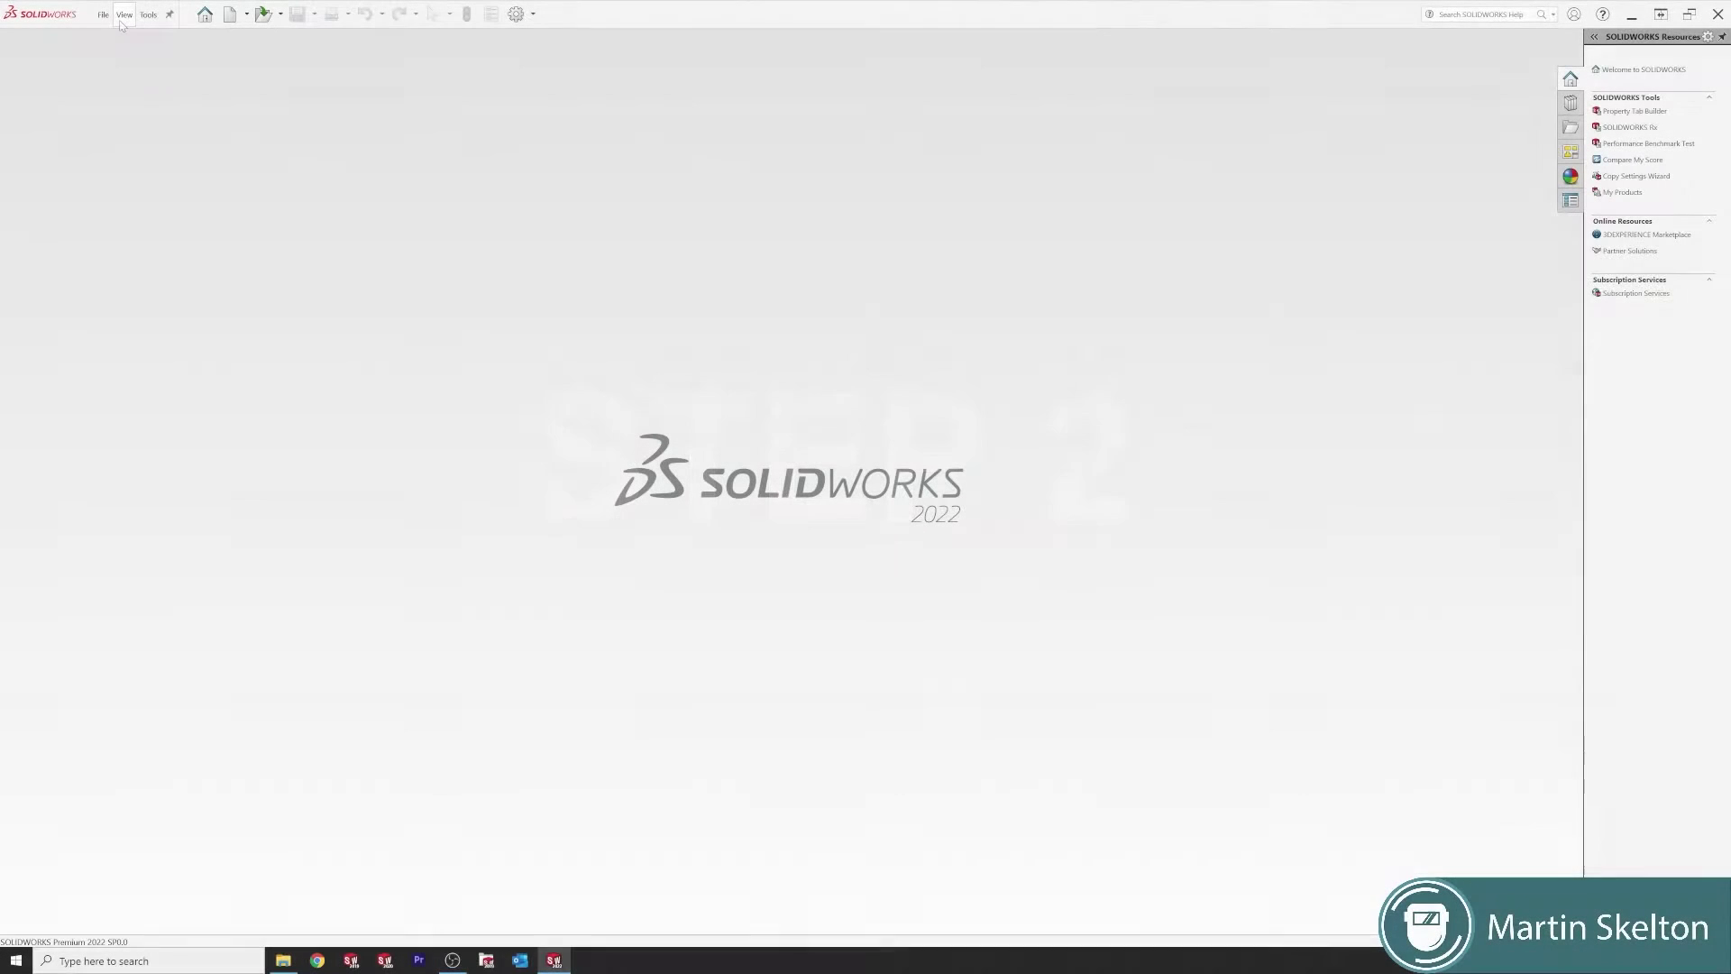
left_click(103, 14)
left_click(103, 15)
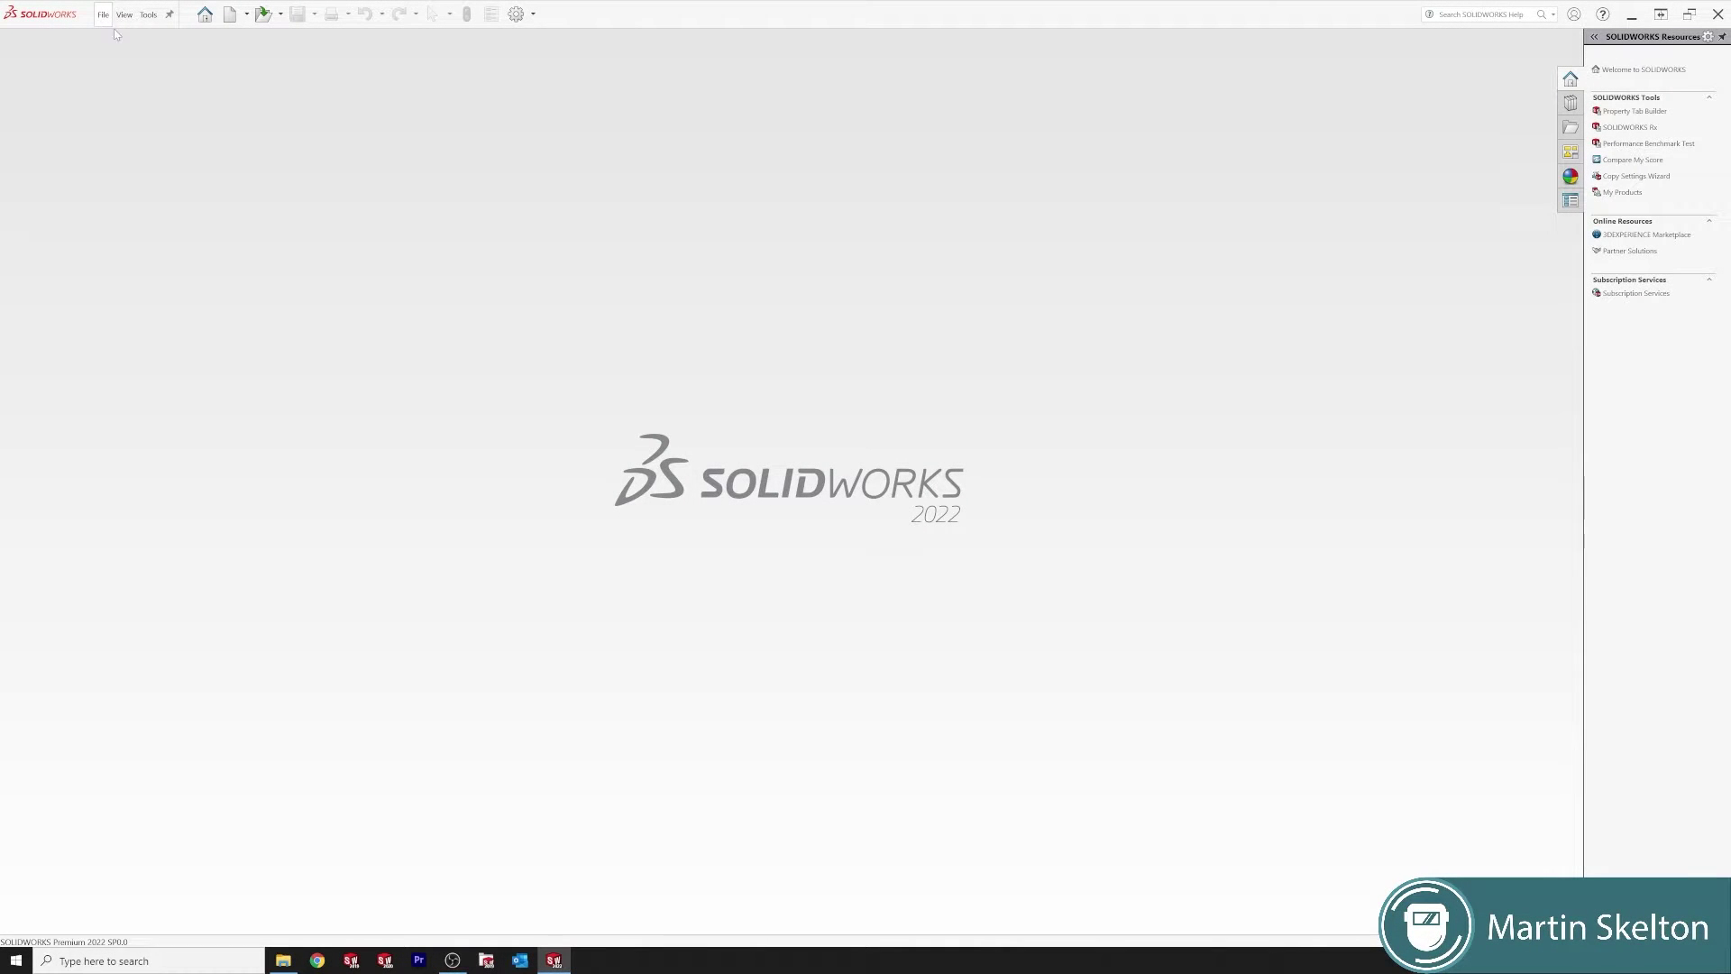
left_click(103, 15)
left_click(125, 38)
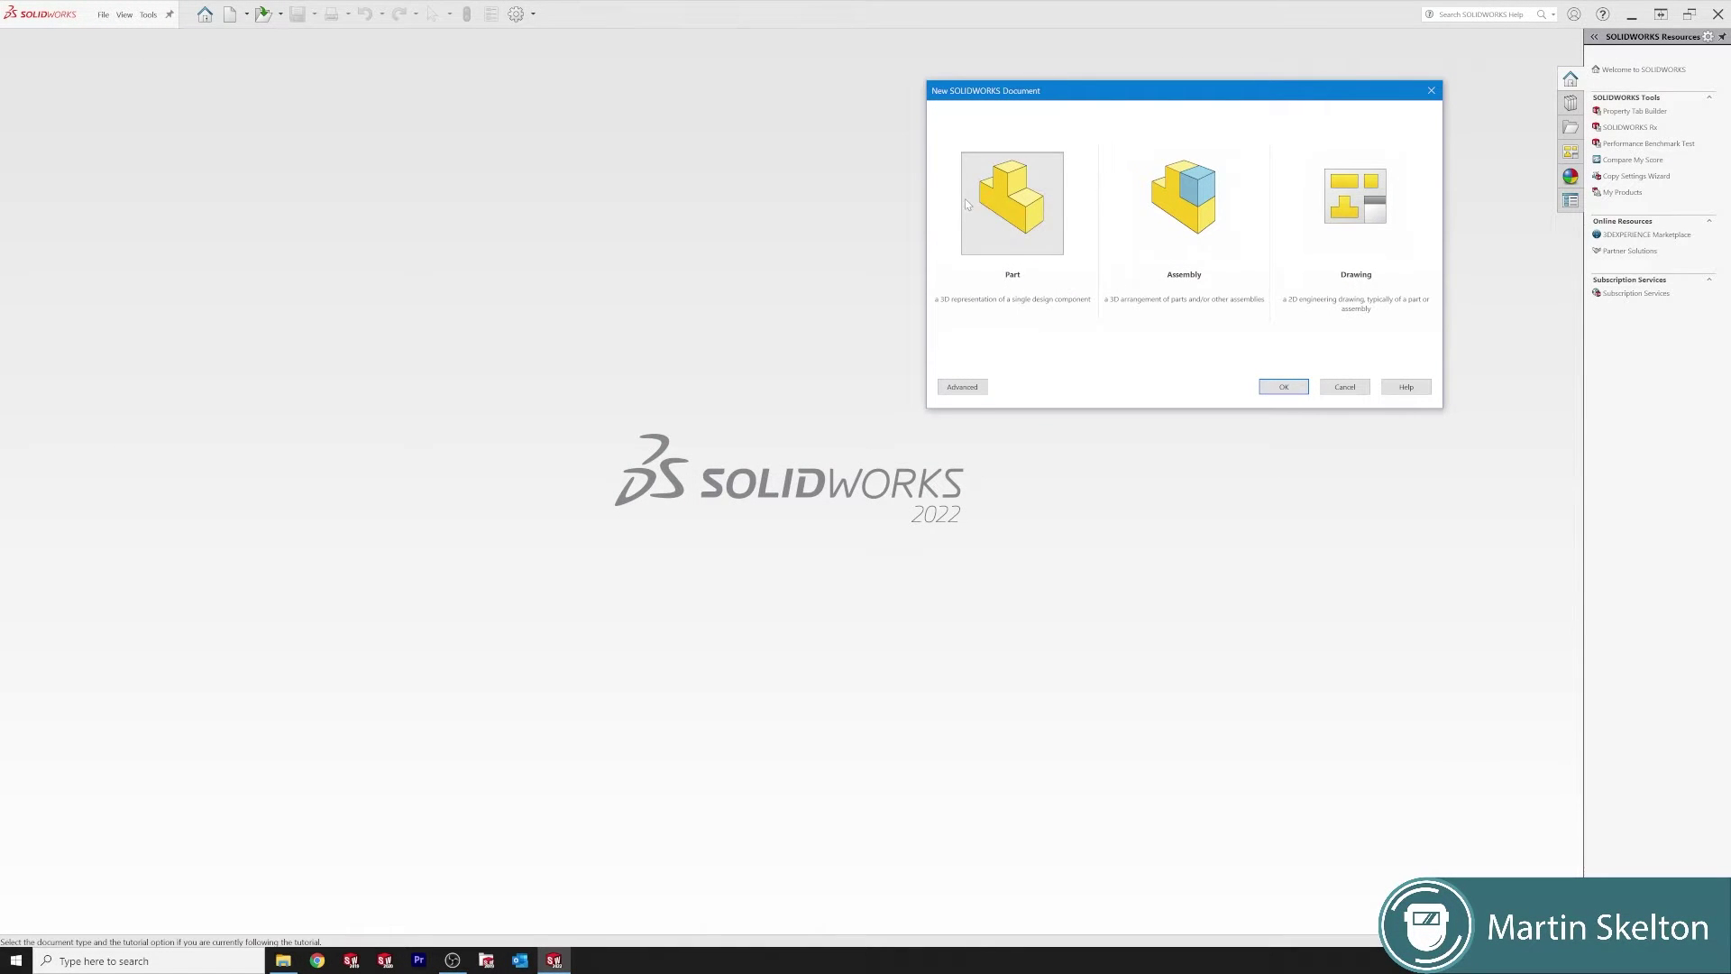
left_click(1298, 386)
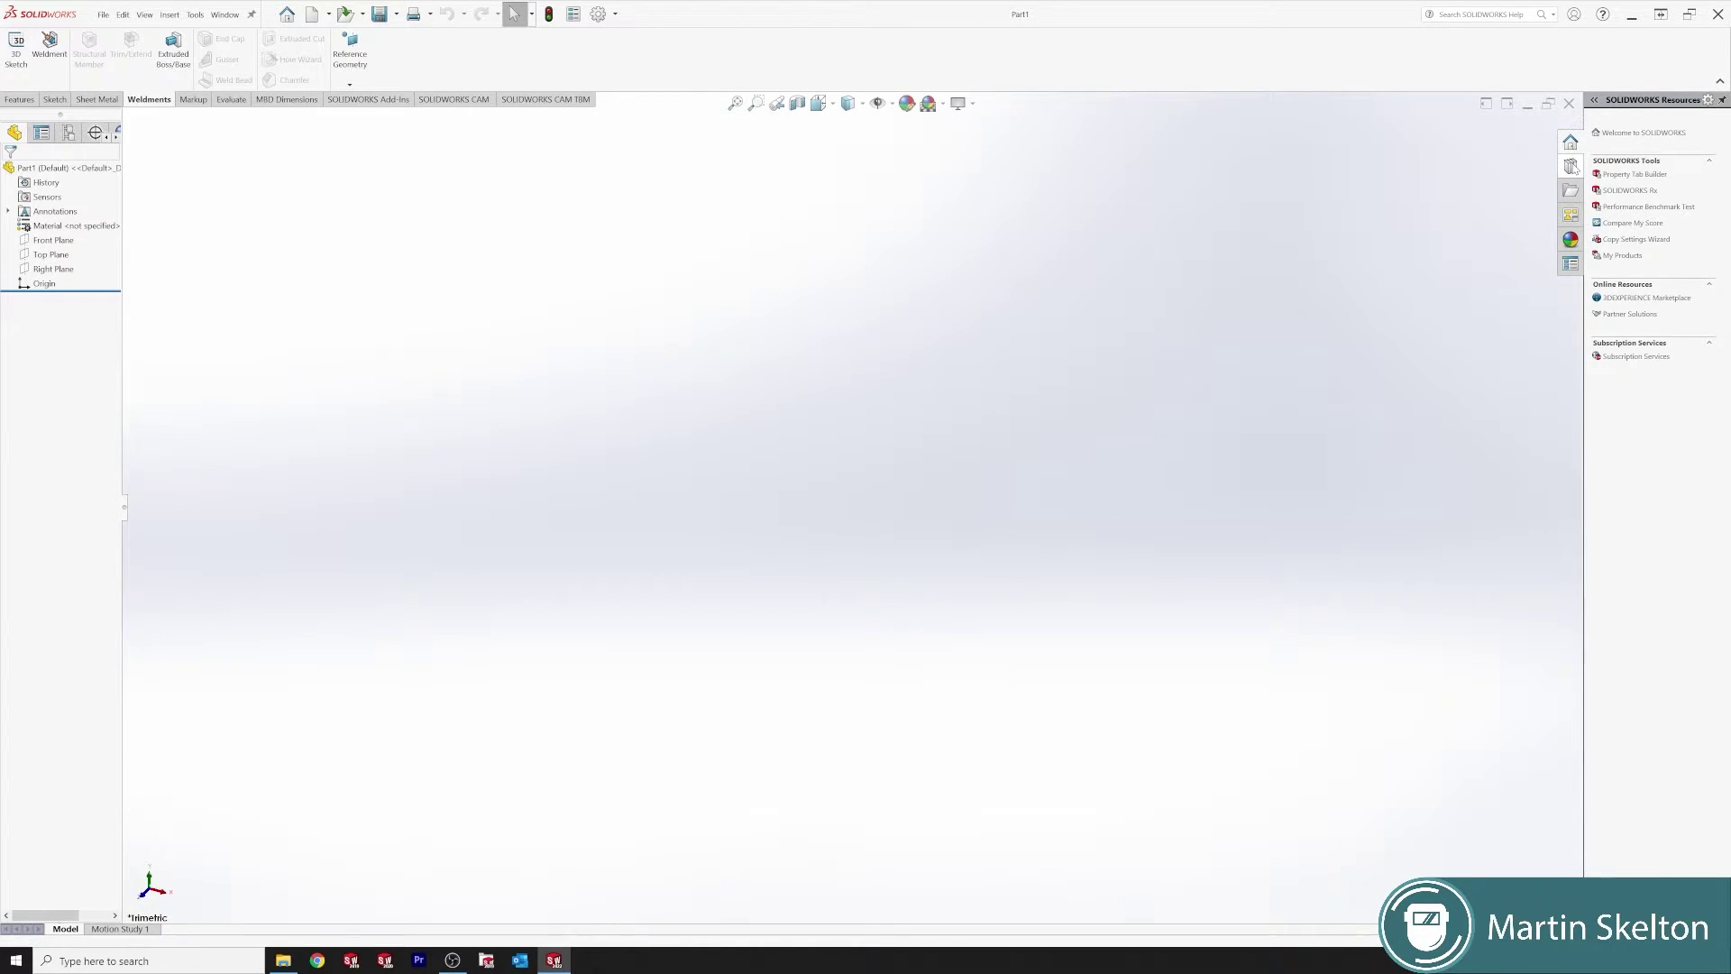
- Expand SOLIDWORKS Content > Weldments in the Design Library to list the profile standards
left_click(1571, 166)
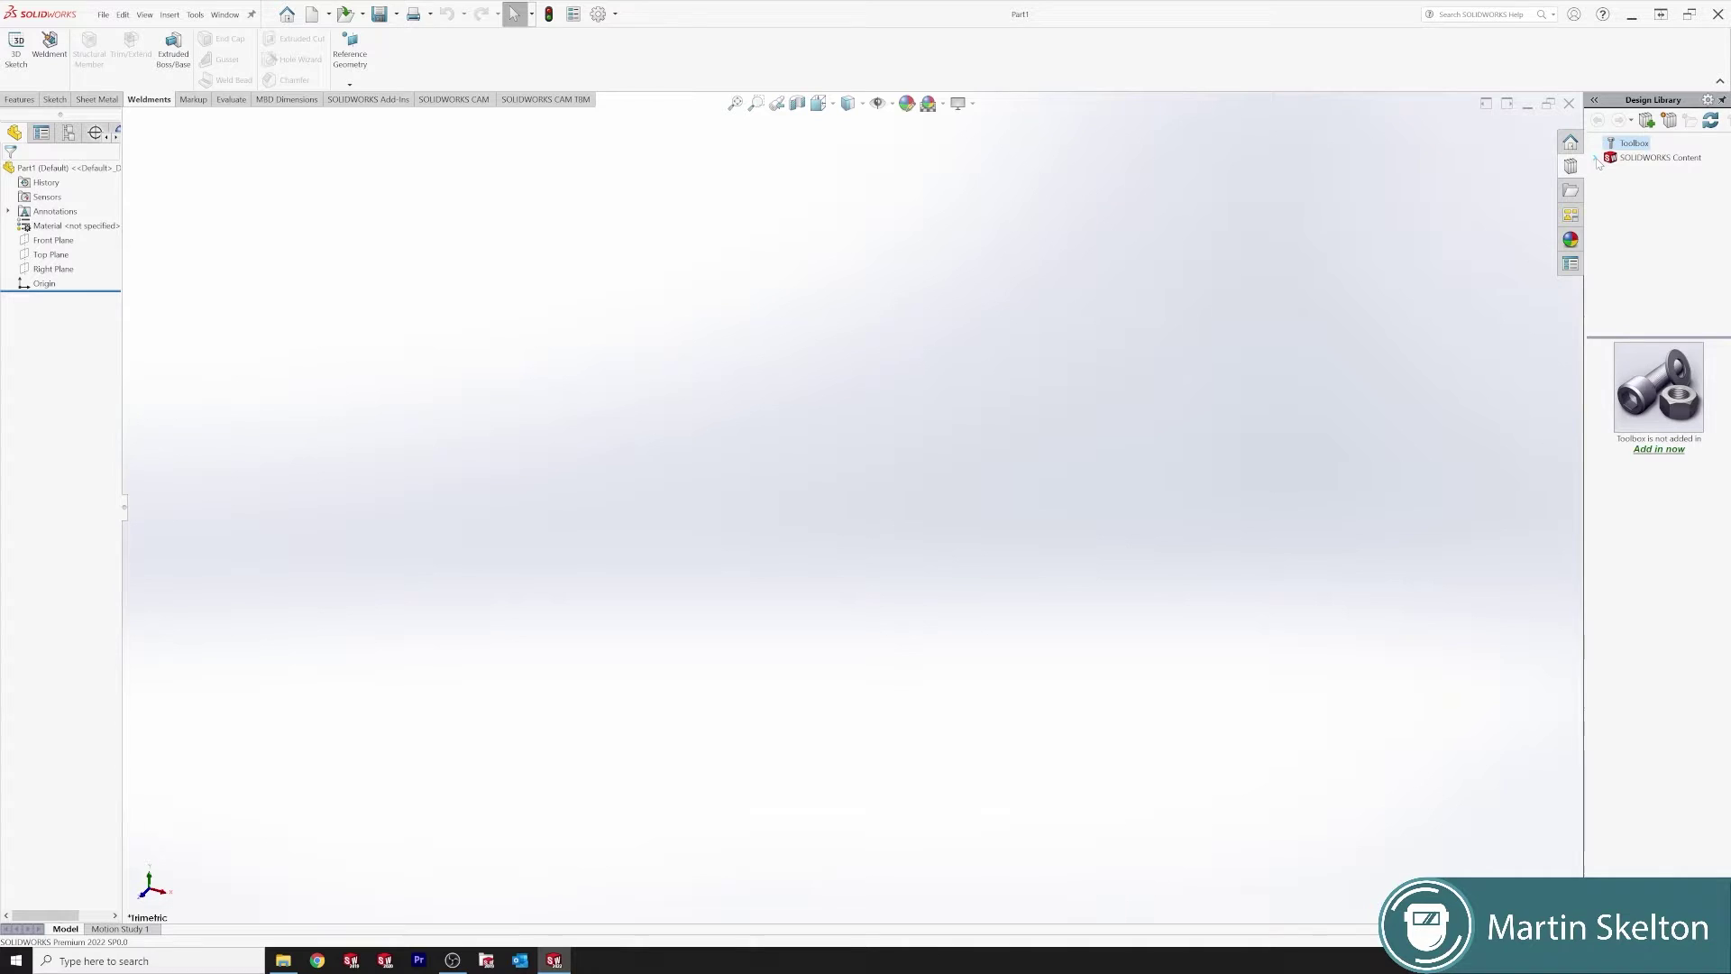
left_click(1597, 159)
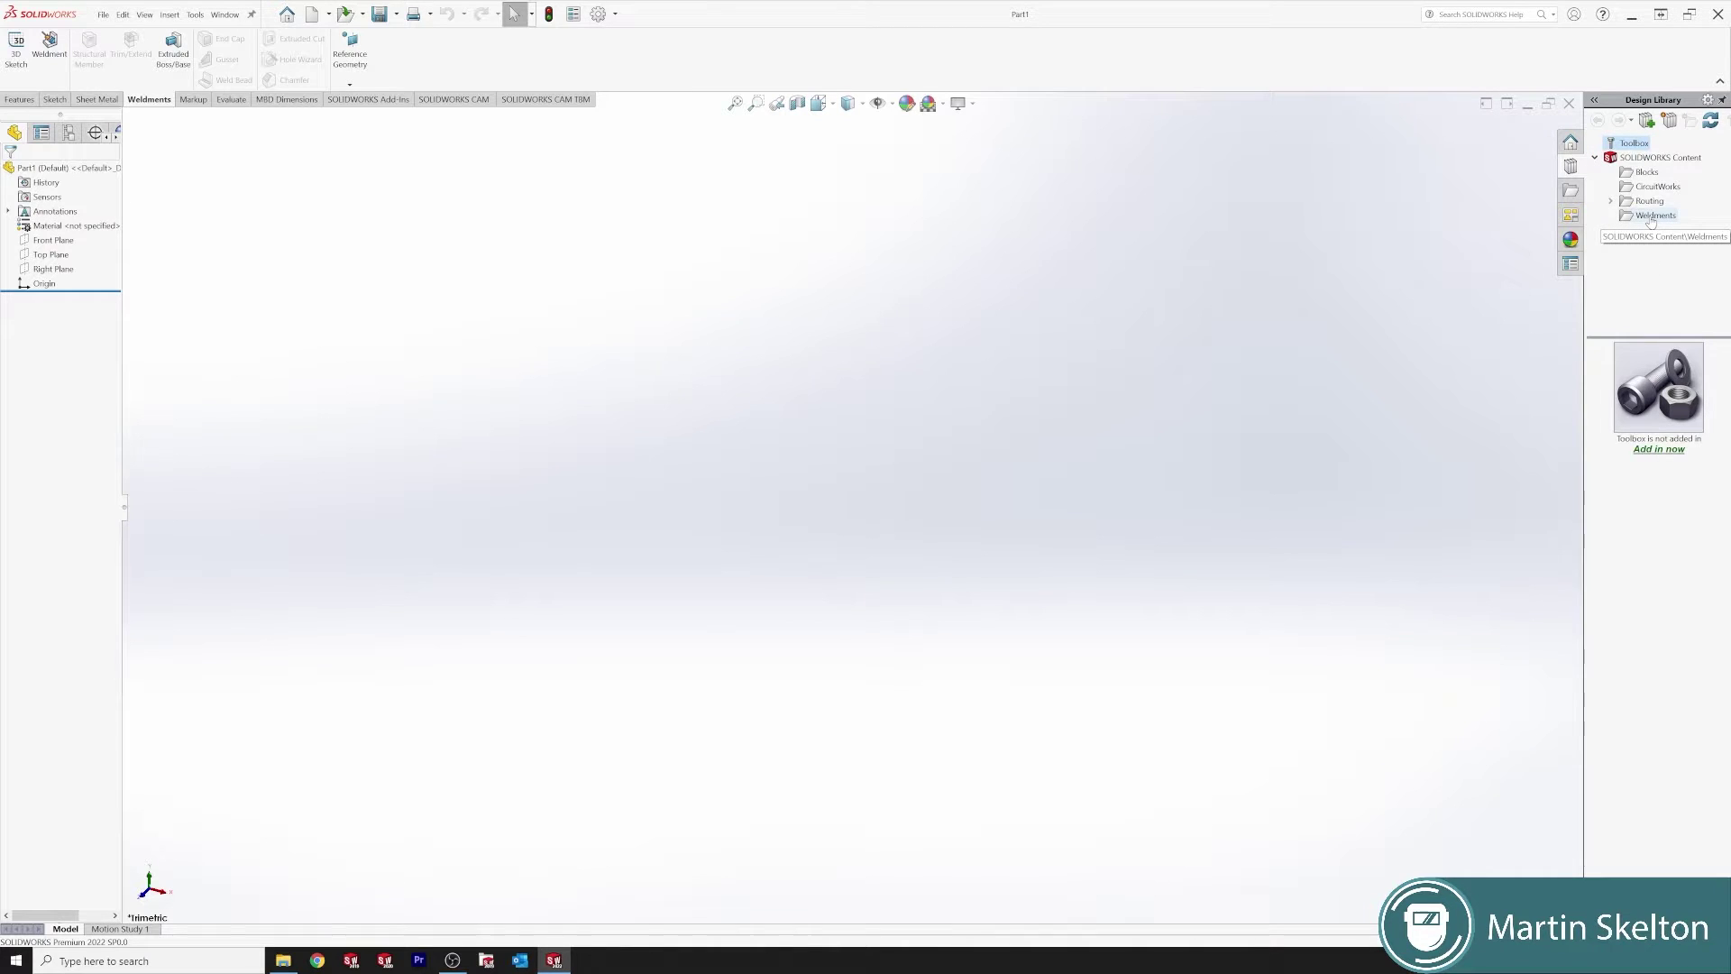
left_click(1651, 216)
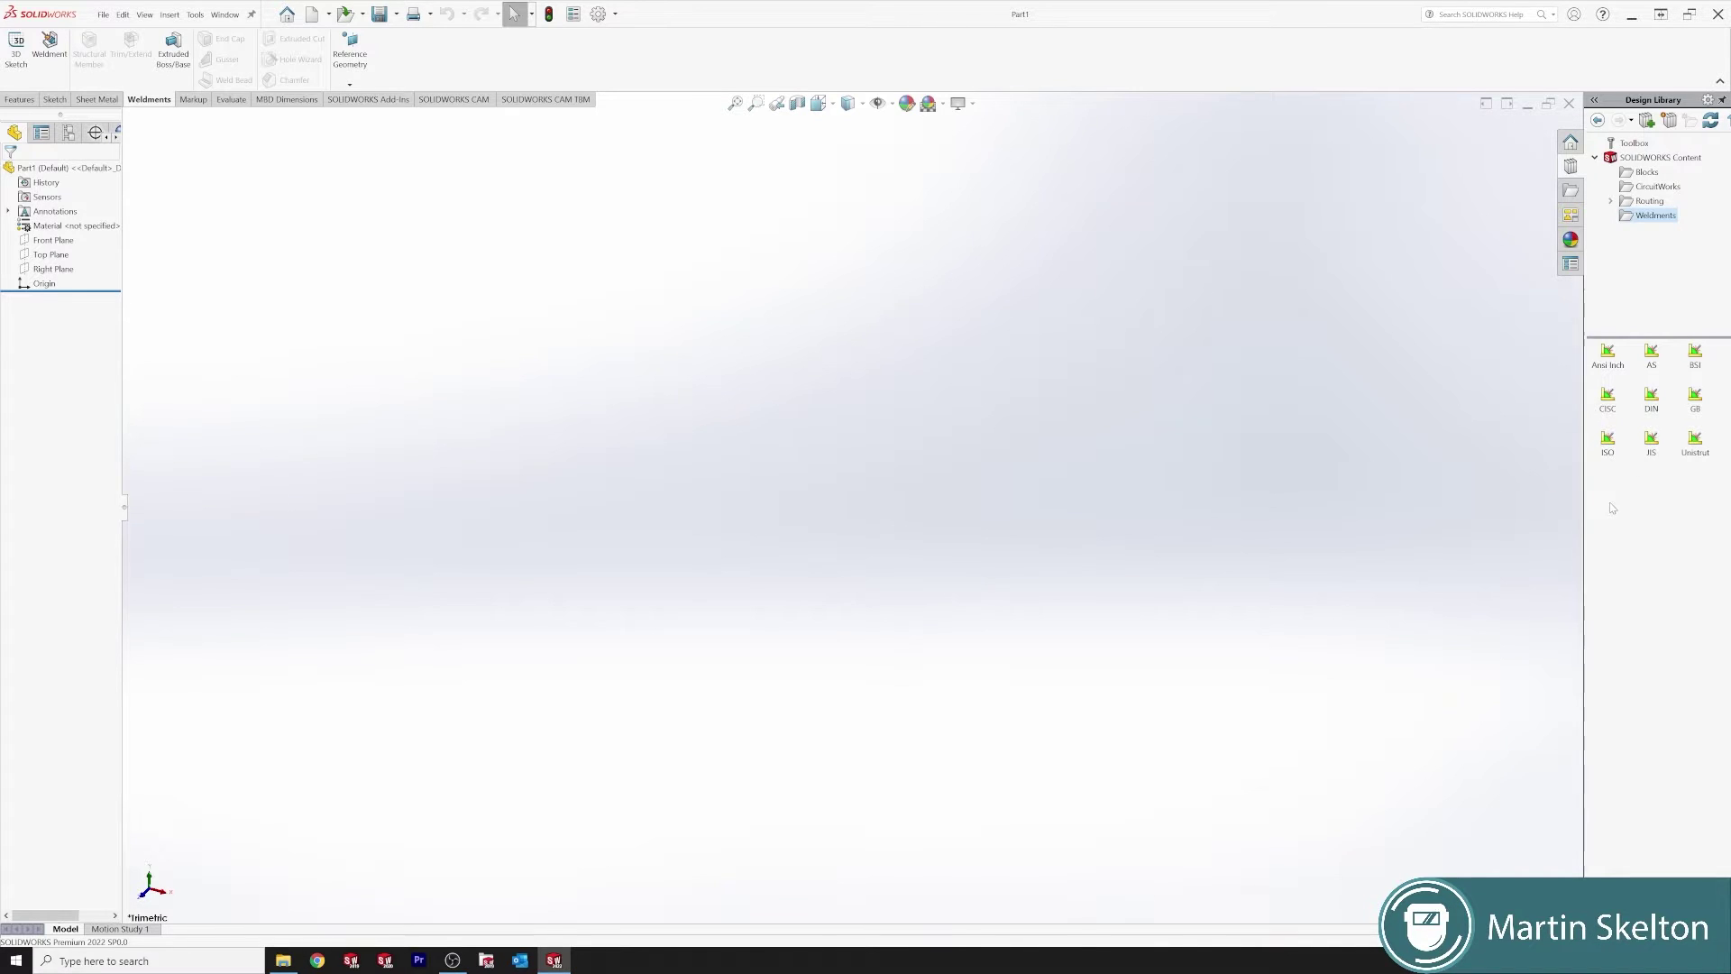
- Download the ISO weldment profiles, saving them to a new Desktop folder named WP
left_click(1609, 442)
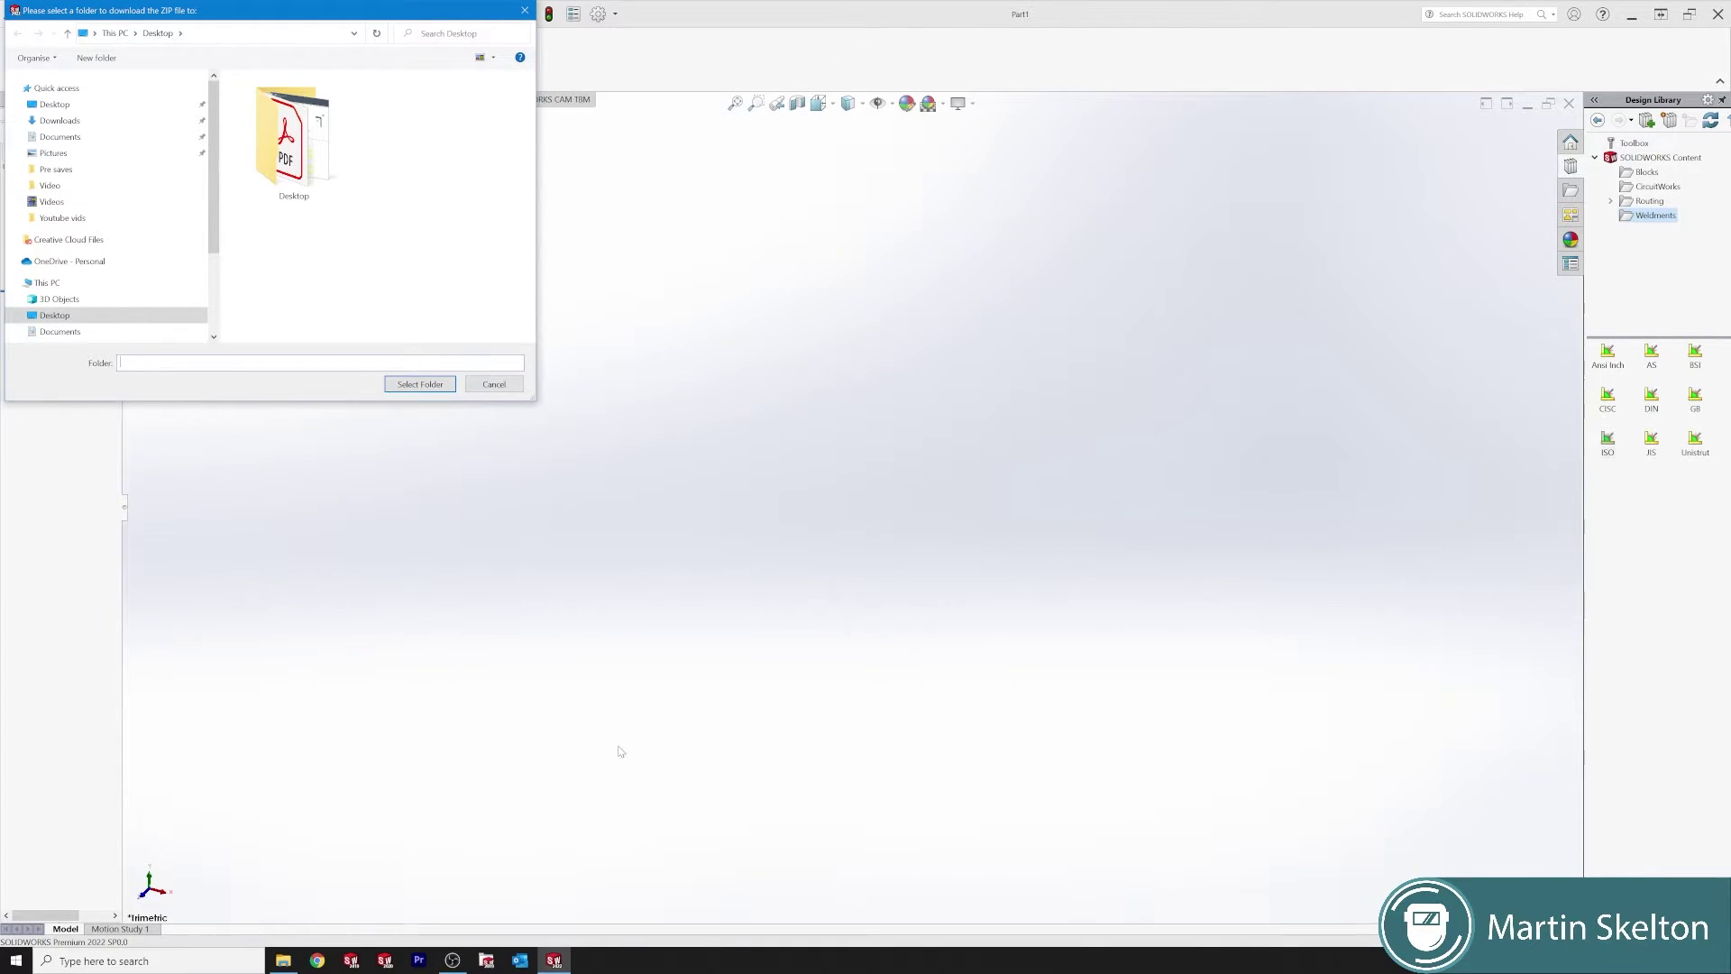
right_click(364, 292)
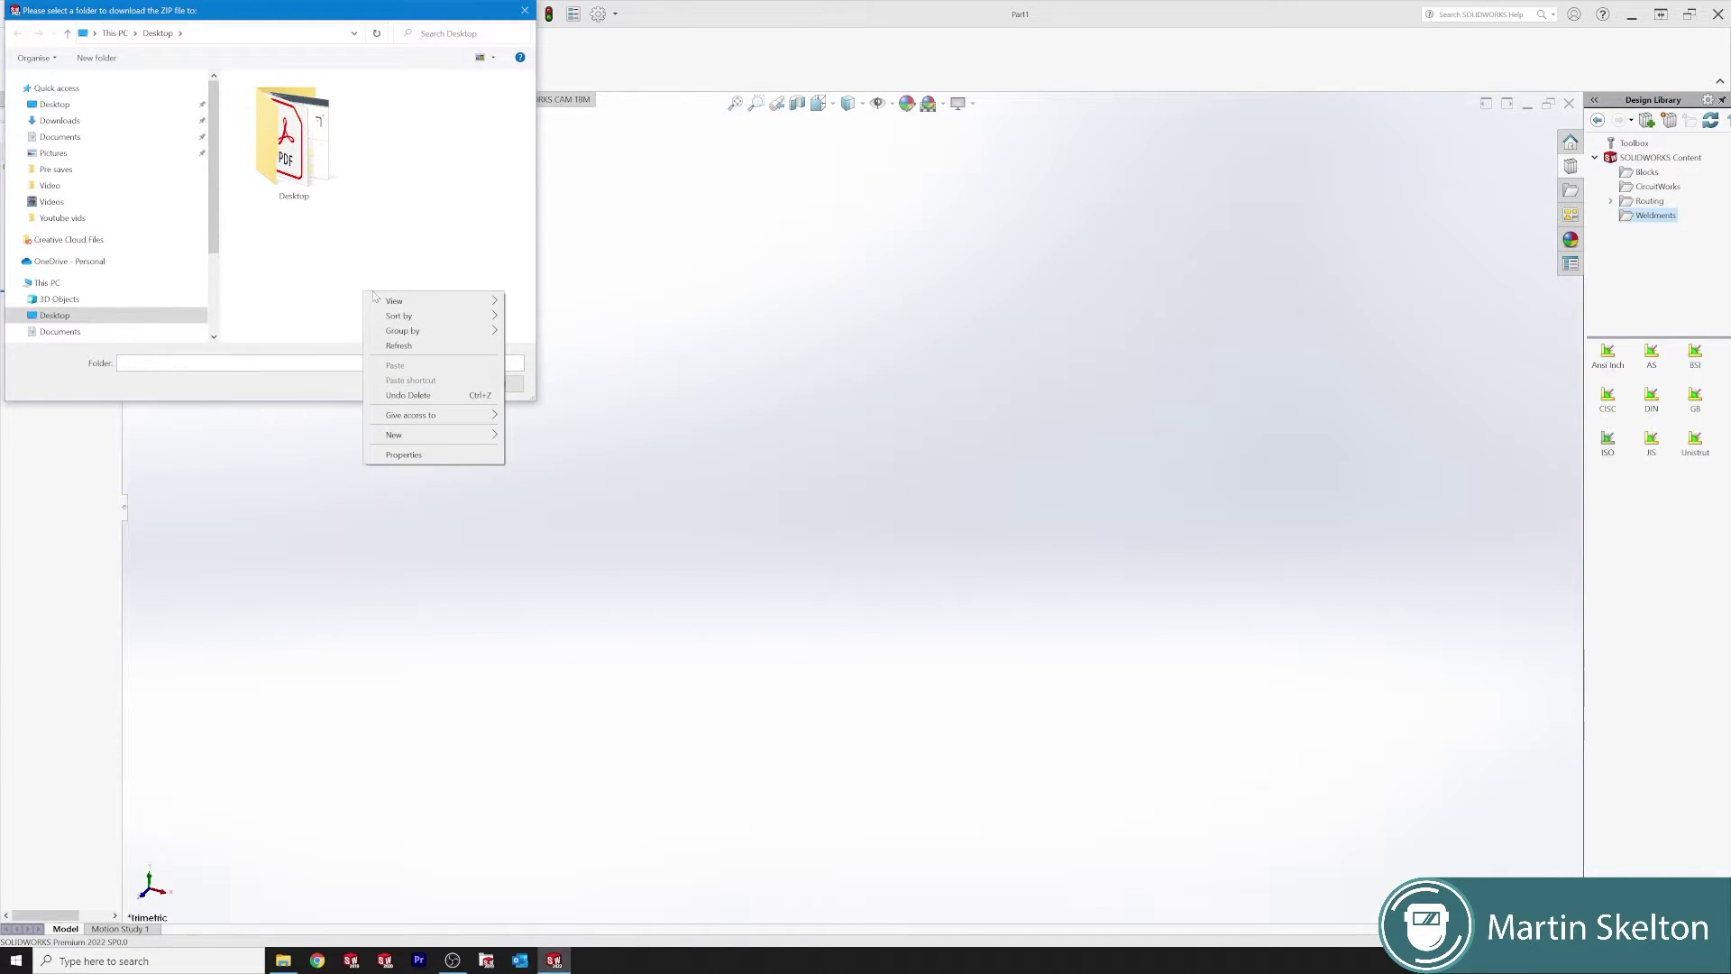
mouse_move(394, 302)
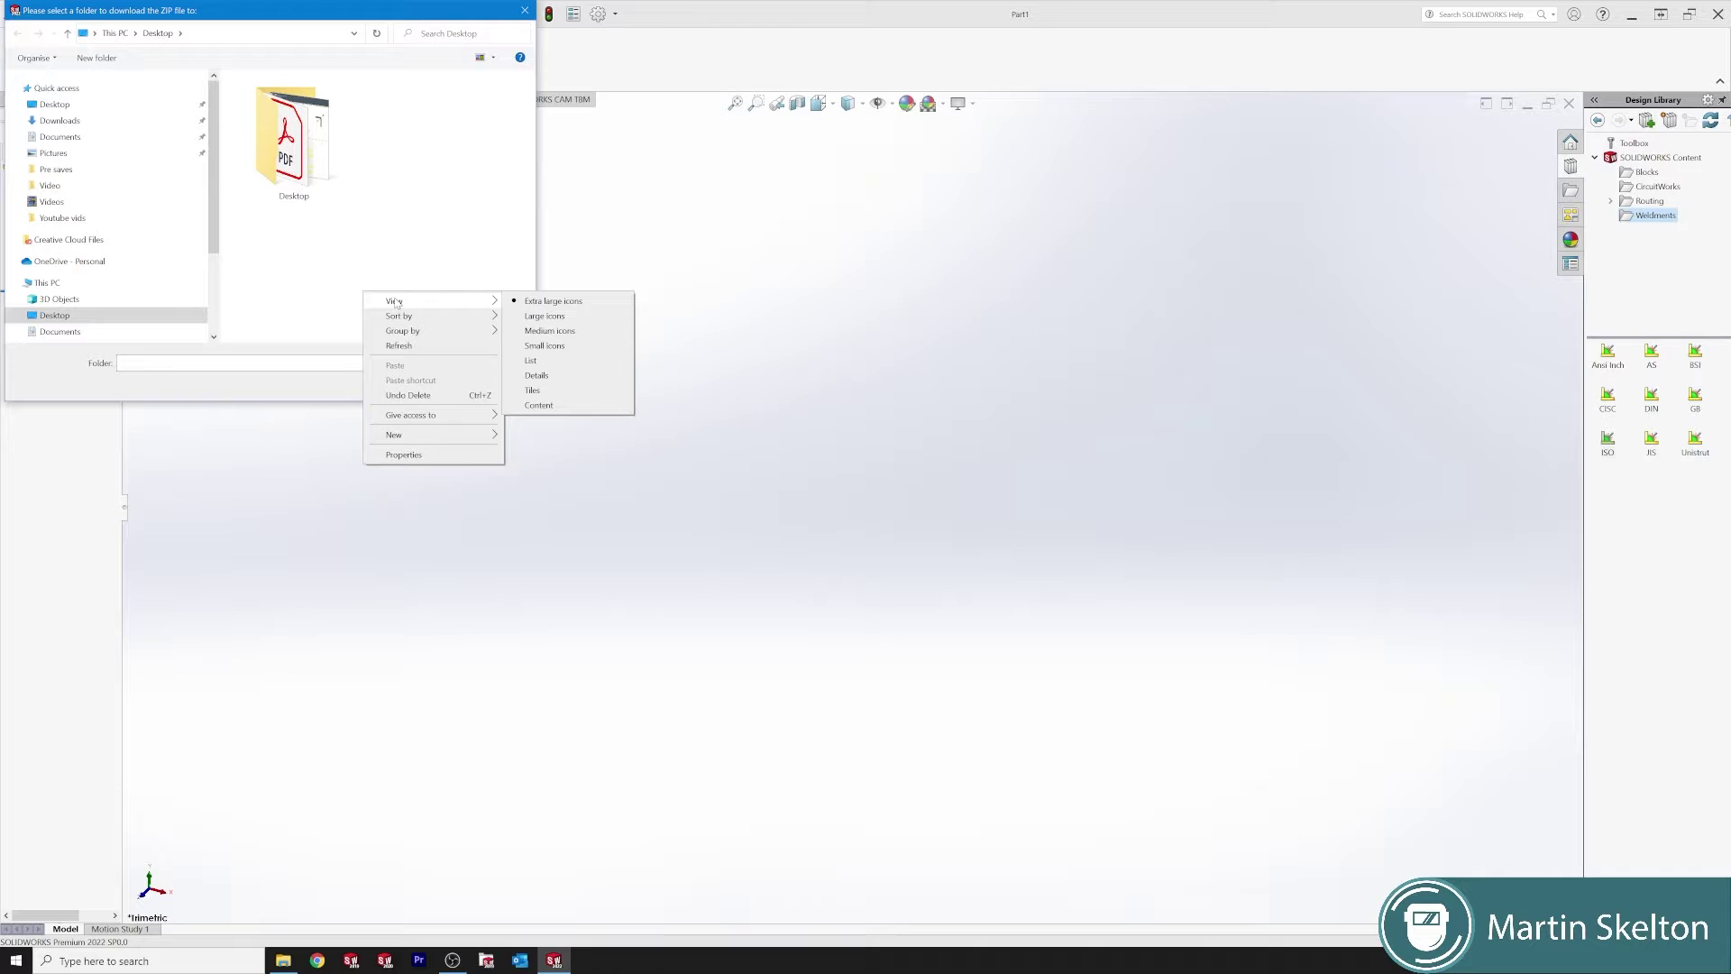
mouse_move(429, 440)
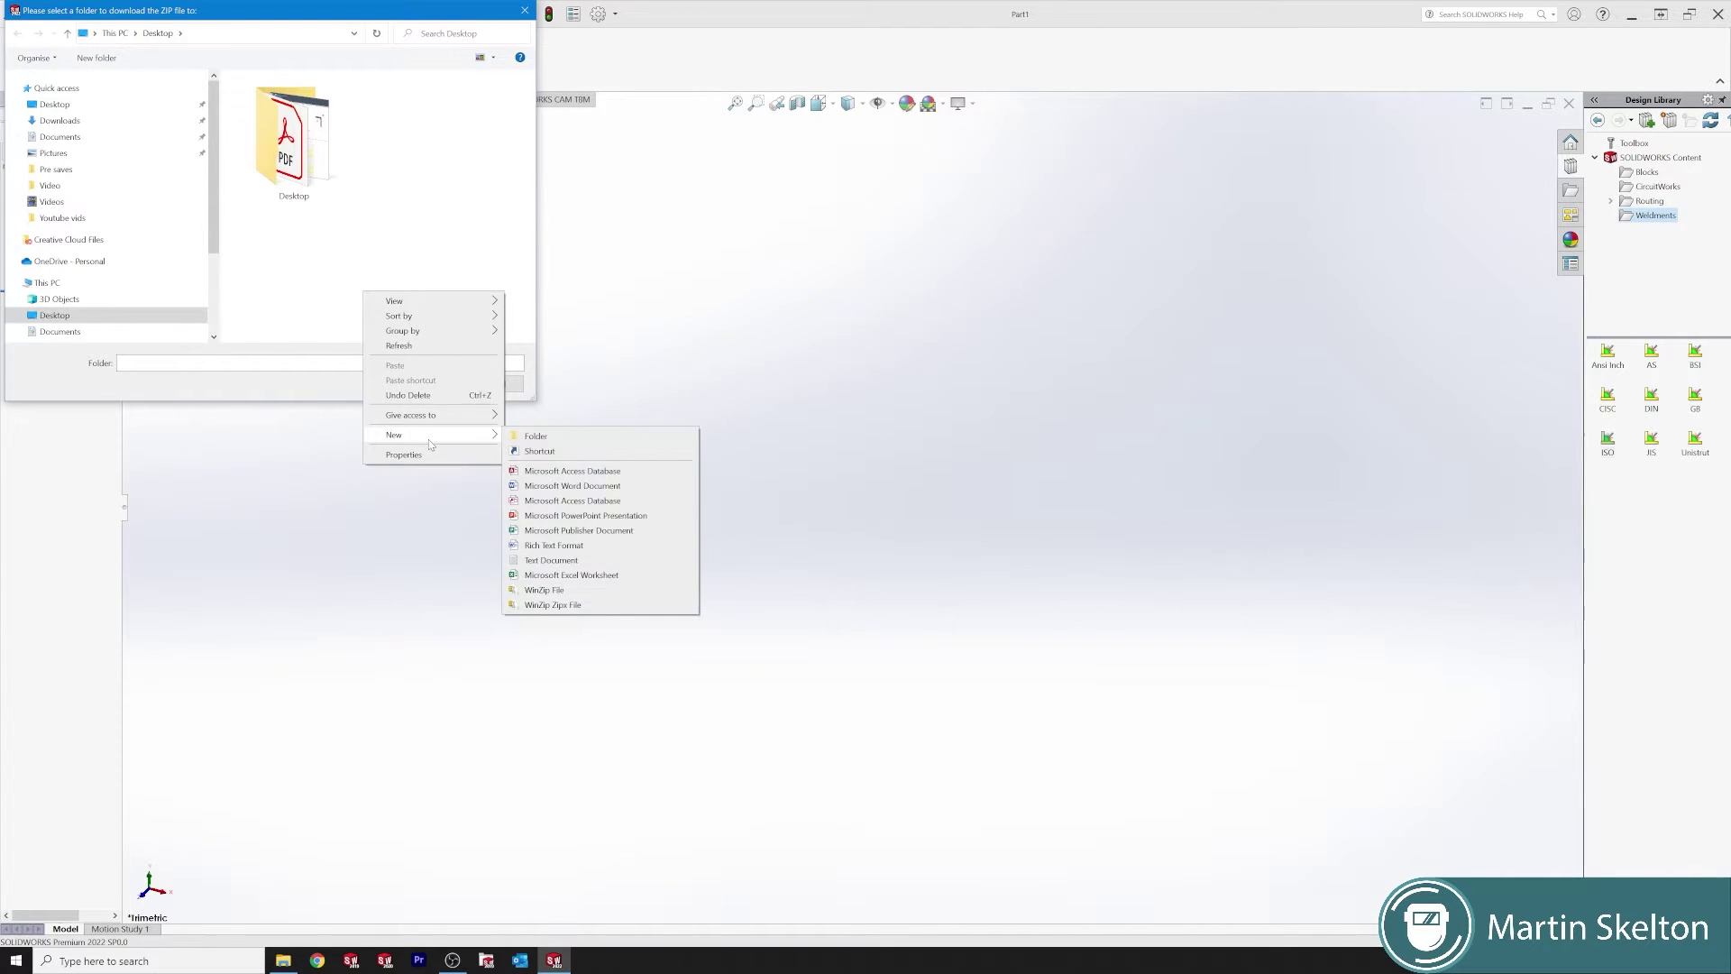
left_click(535, 439)
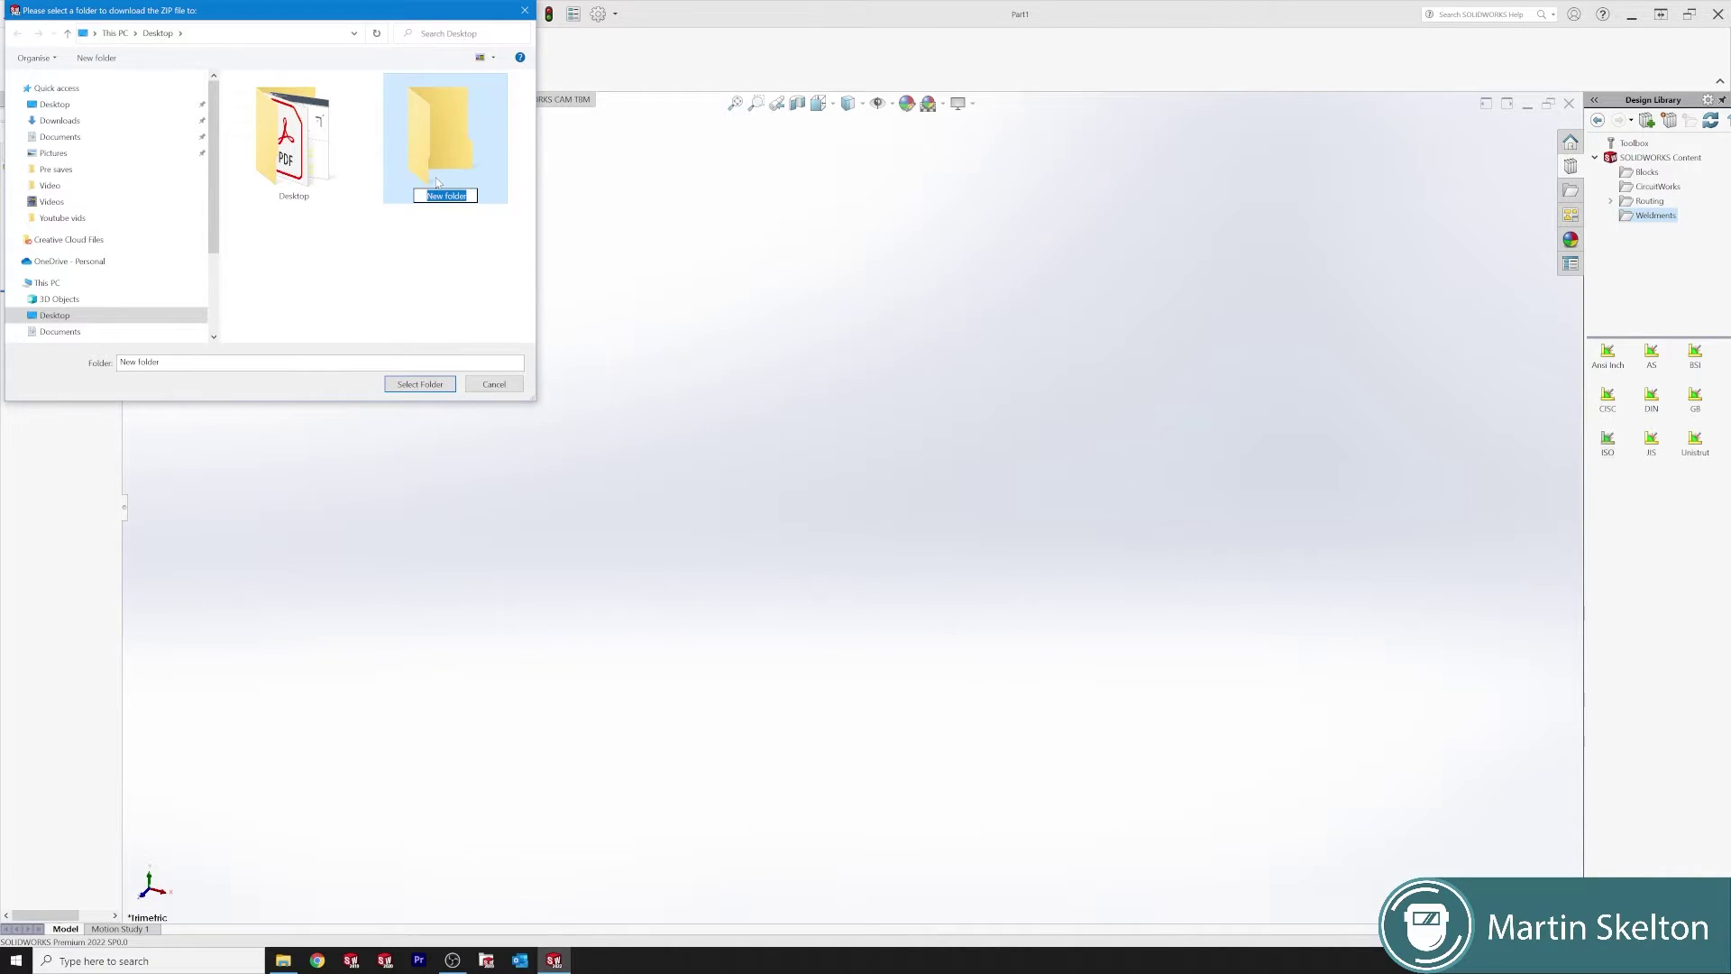
type("WP")
left_click(468, 256)
double_click(454, 152)
left_click(413, 386)
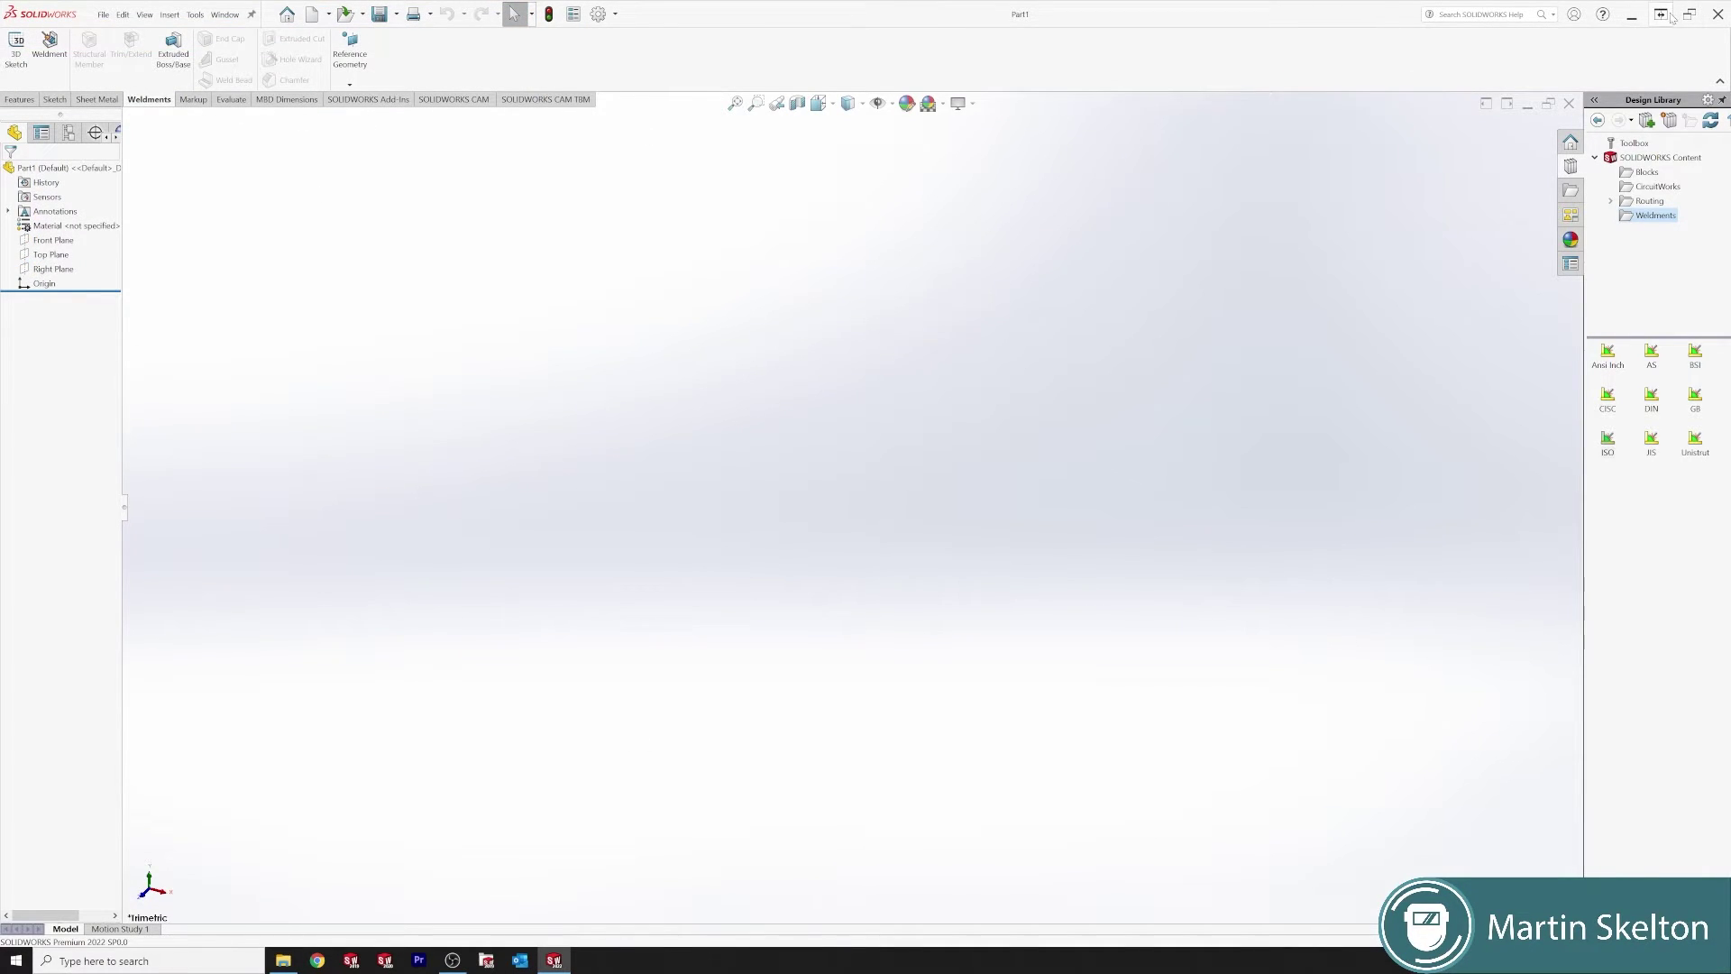
- Minimize SOLIDWORKS and open the Desktop WP folder to select the ISO zip file
left_click(1634, 18)
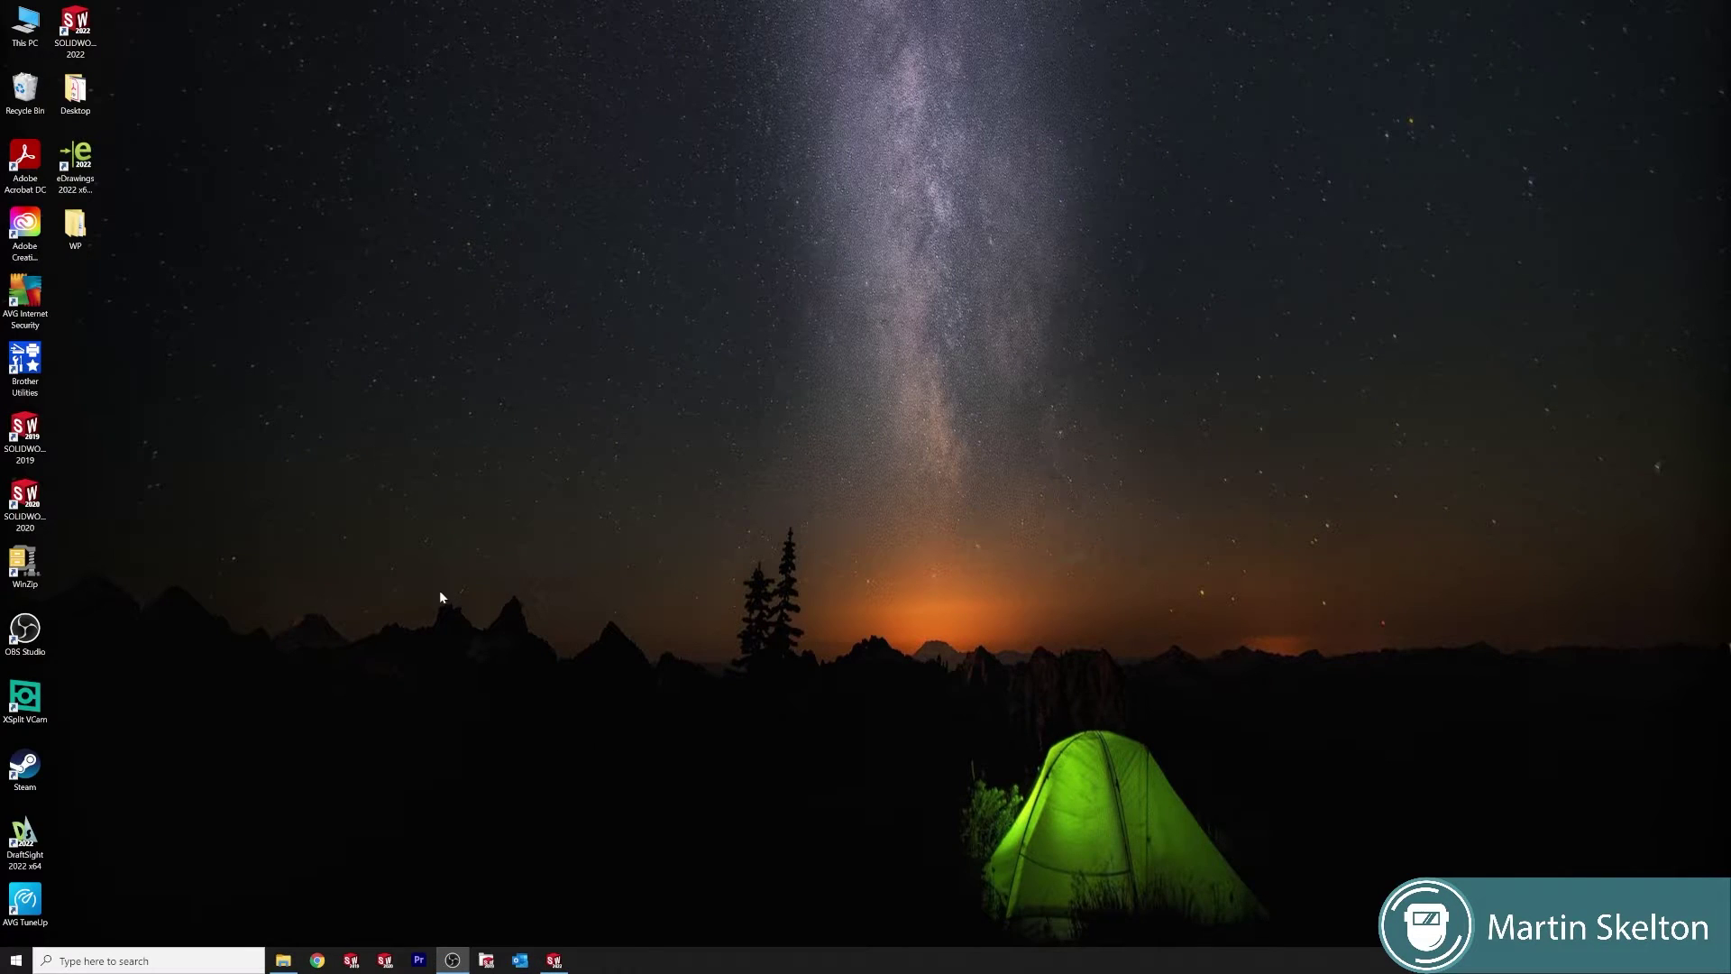
double_click(76, 227)
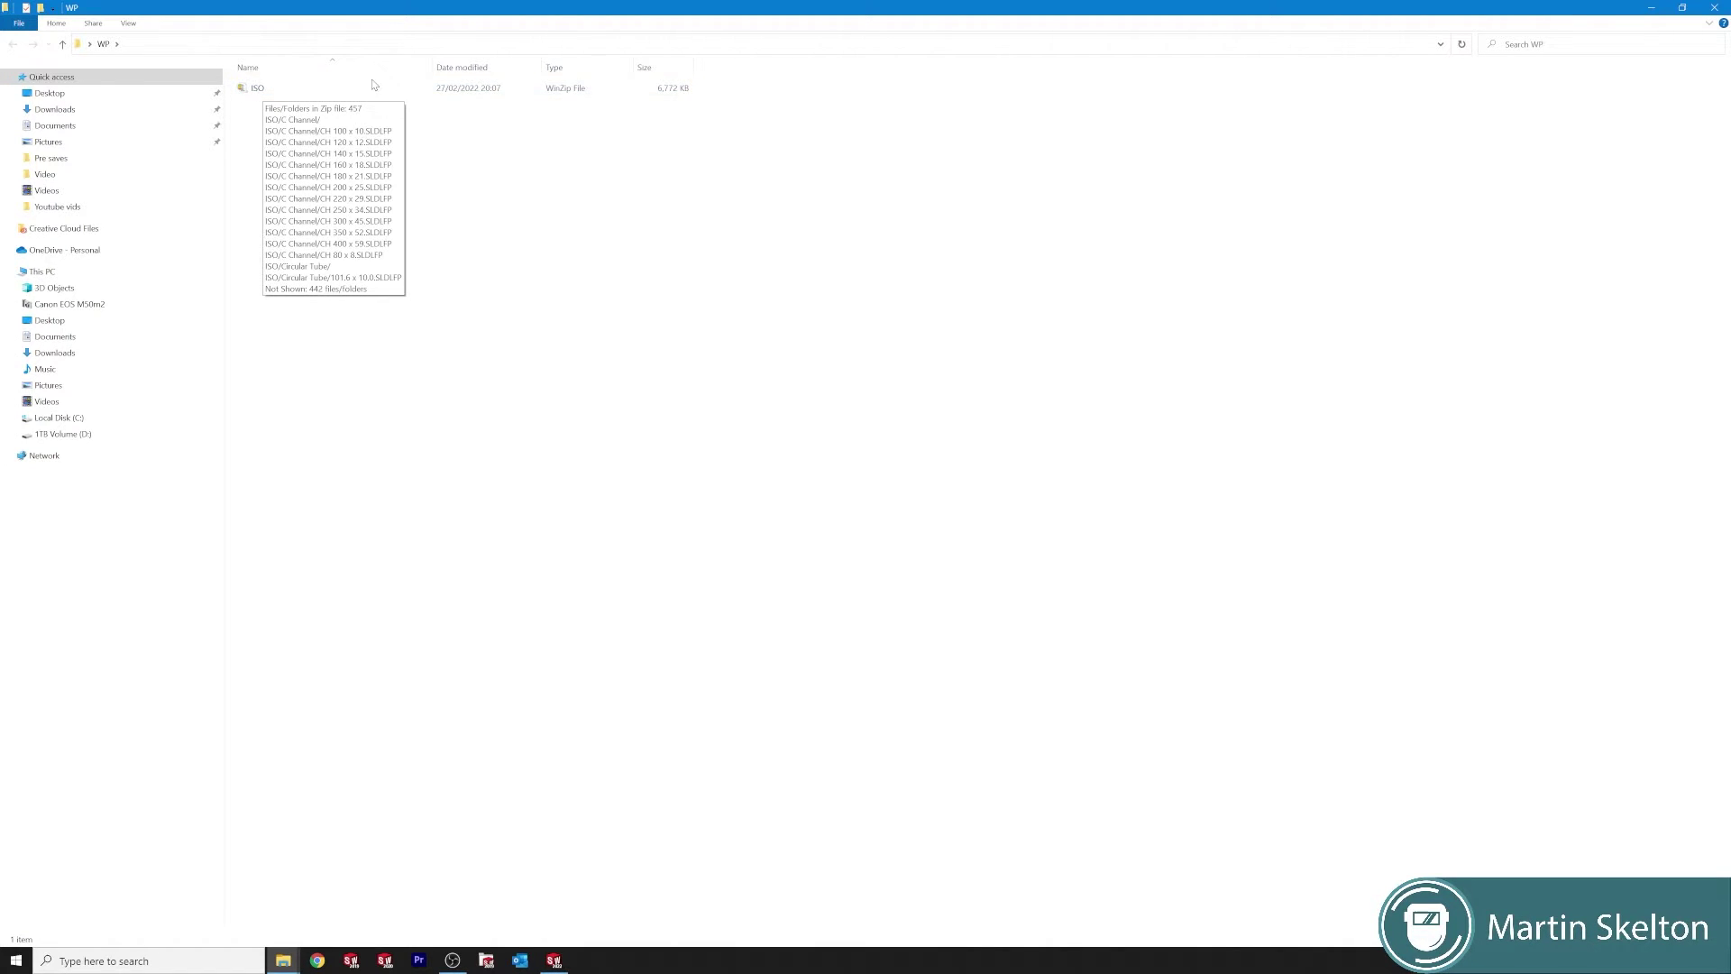
left_click(437, 92)
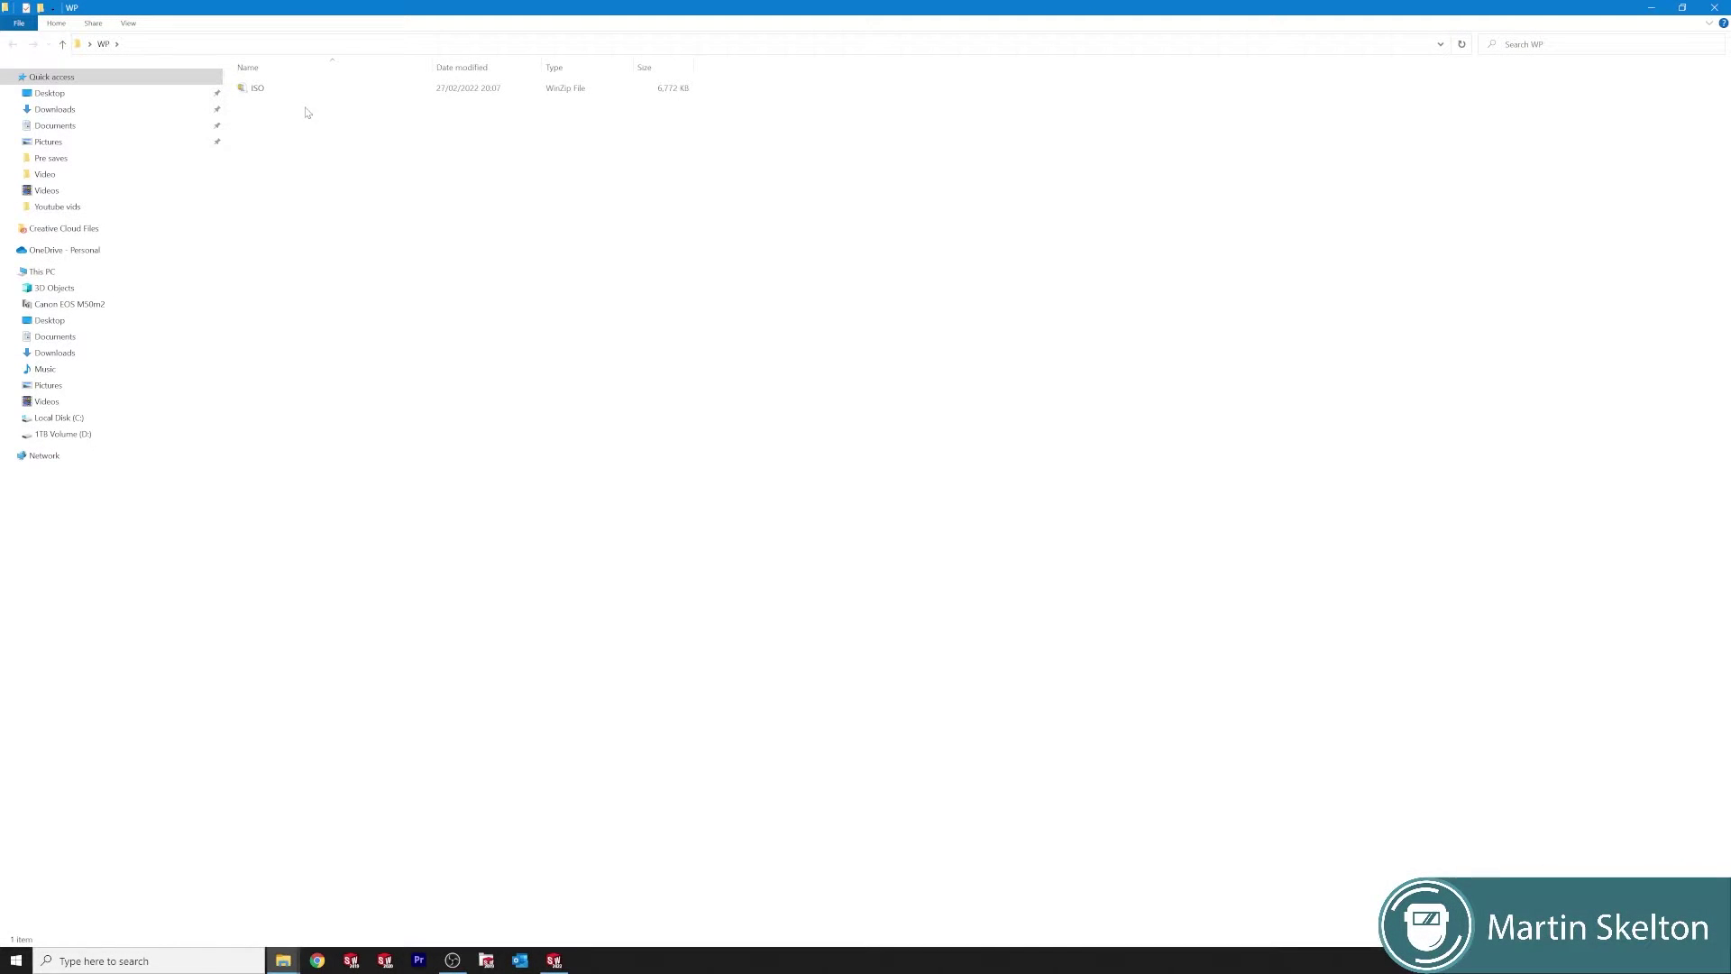
- Unzip ISO.zip into the WP folder with WinZip, then close WinZip
double_click(257, 89)
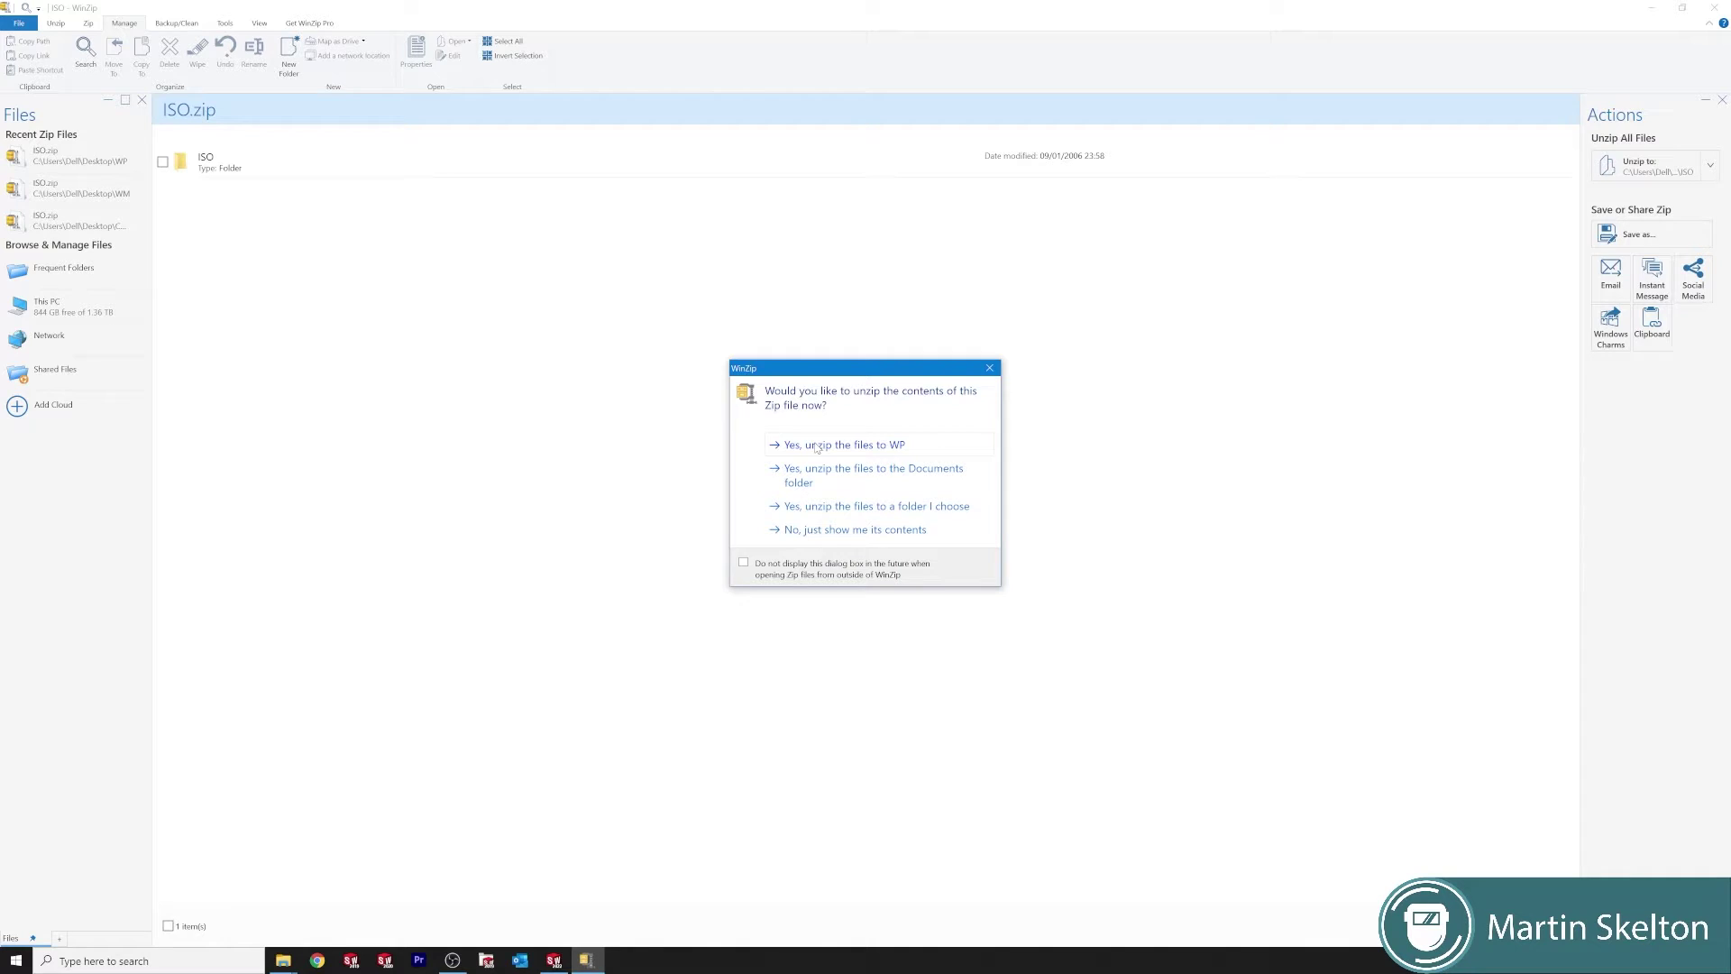
left_click(816, 445)
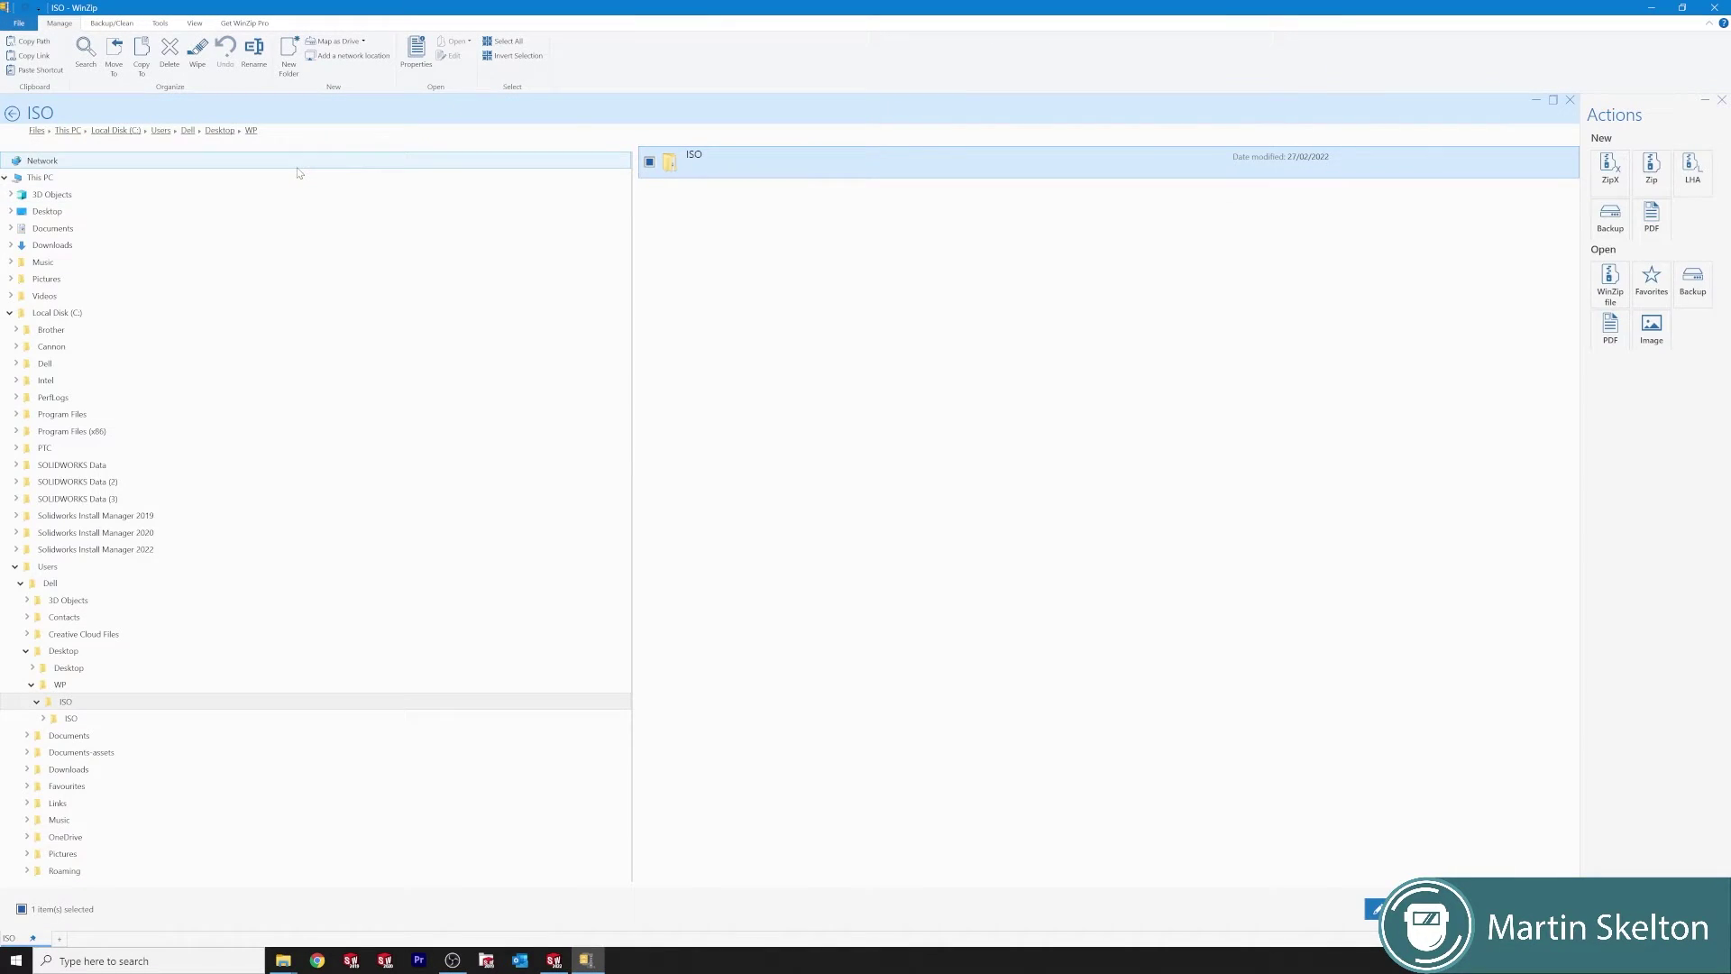
left_click(1712, 8)
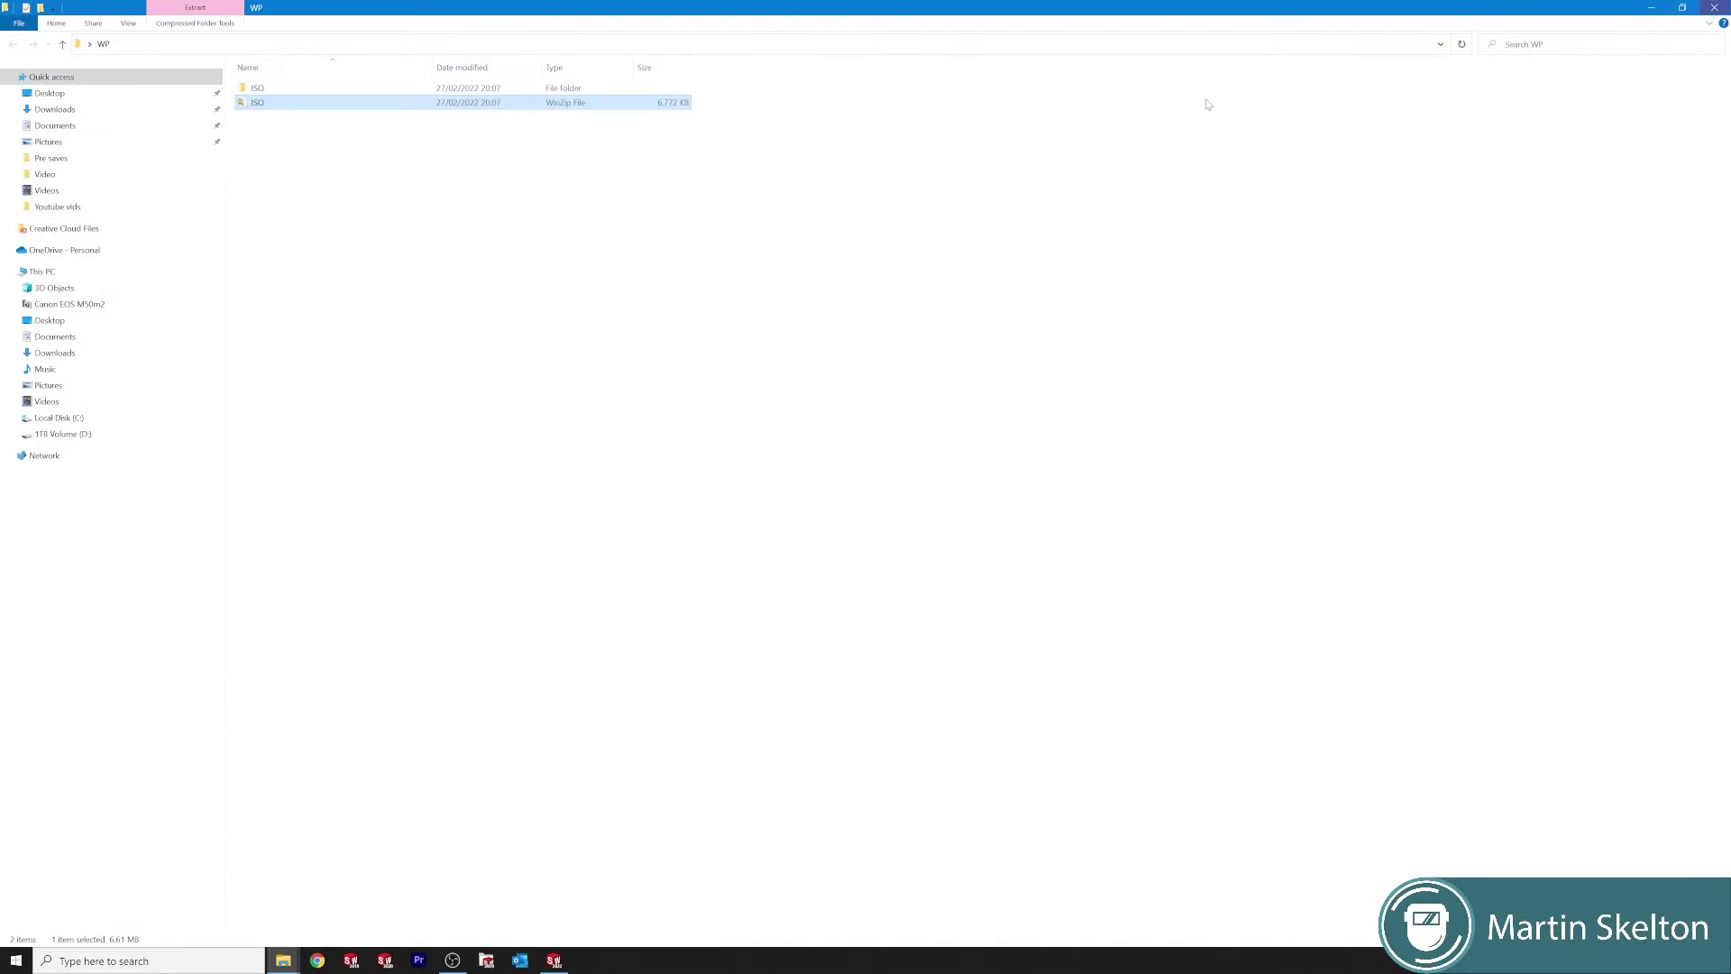
- Open the extracted ISO folder and its inner ISO subfolder of nine section folders
double_click(289, 90)
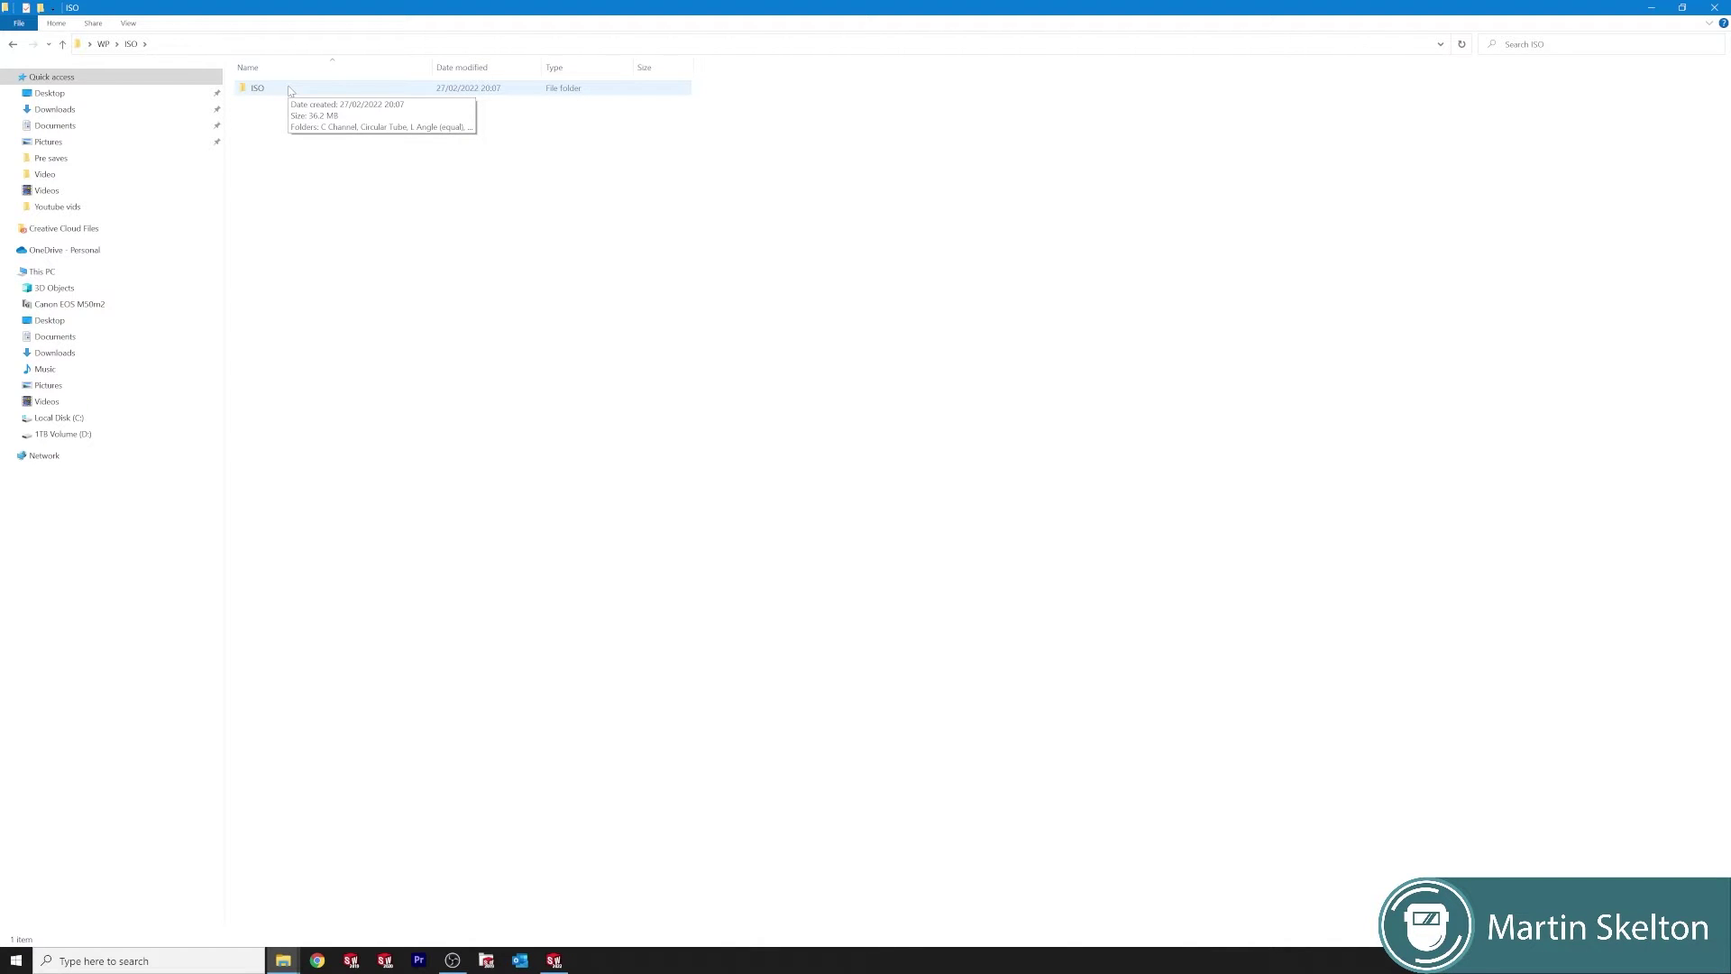
double_click(289, 90)
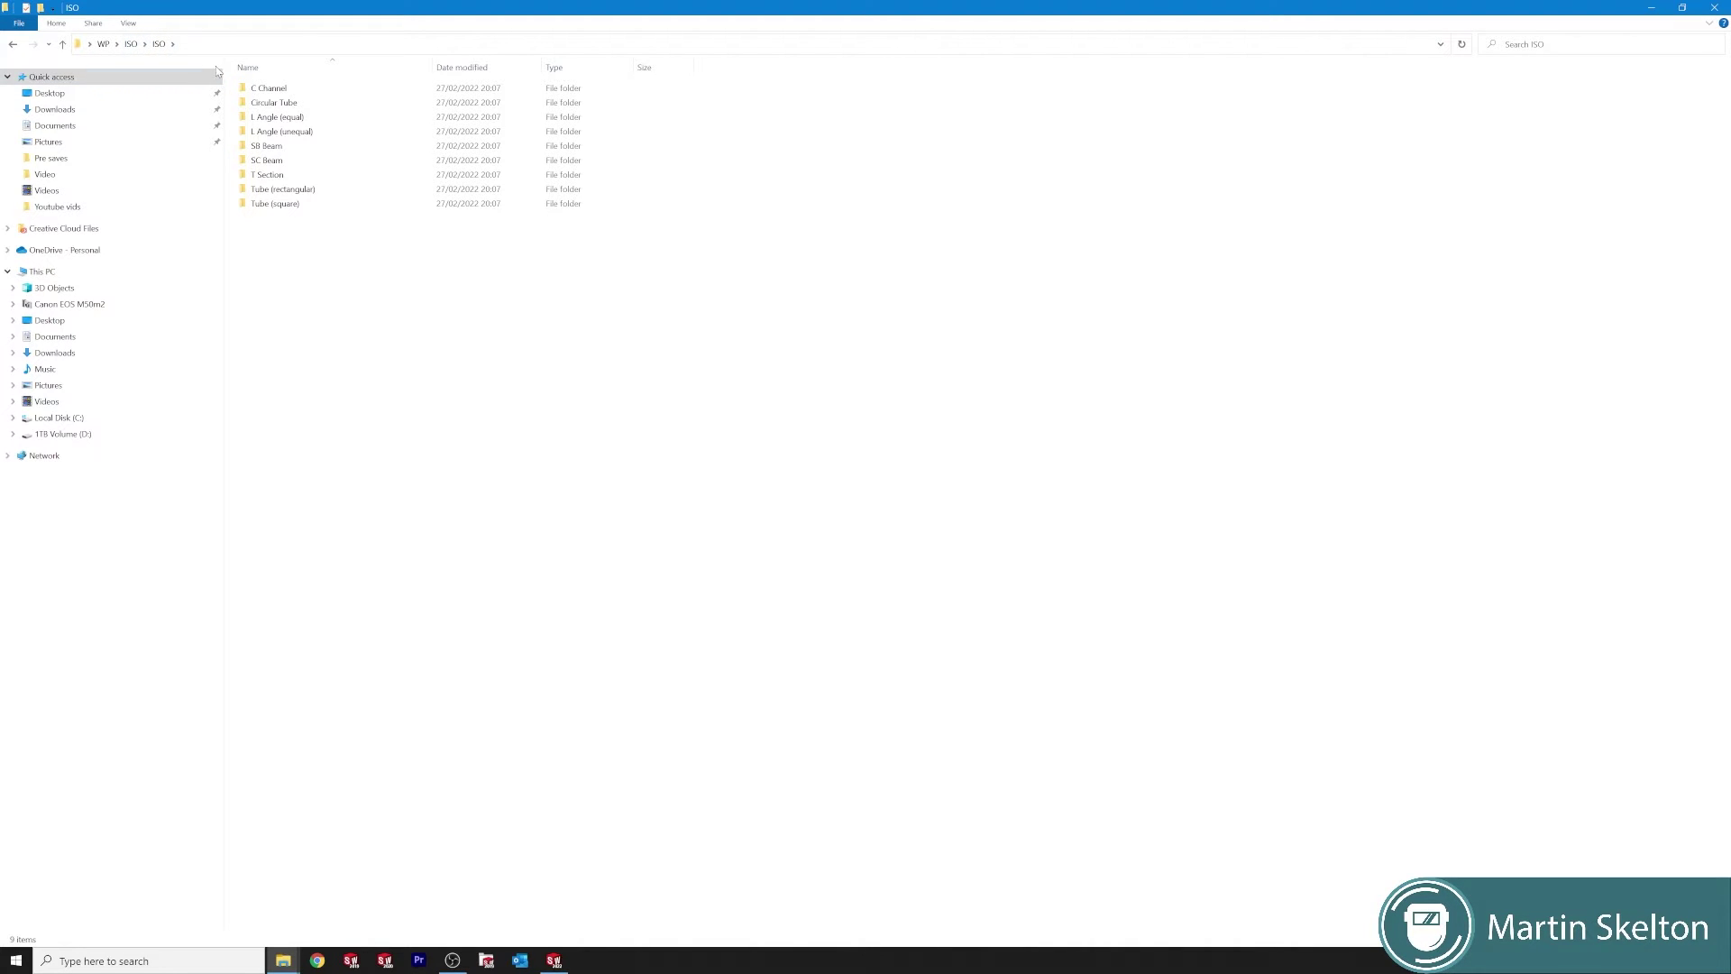
left_click(160, 44)
- Rename the inner ISO folder to 'ISO Standard'
left_click(14, 45)
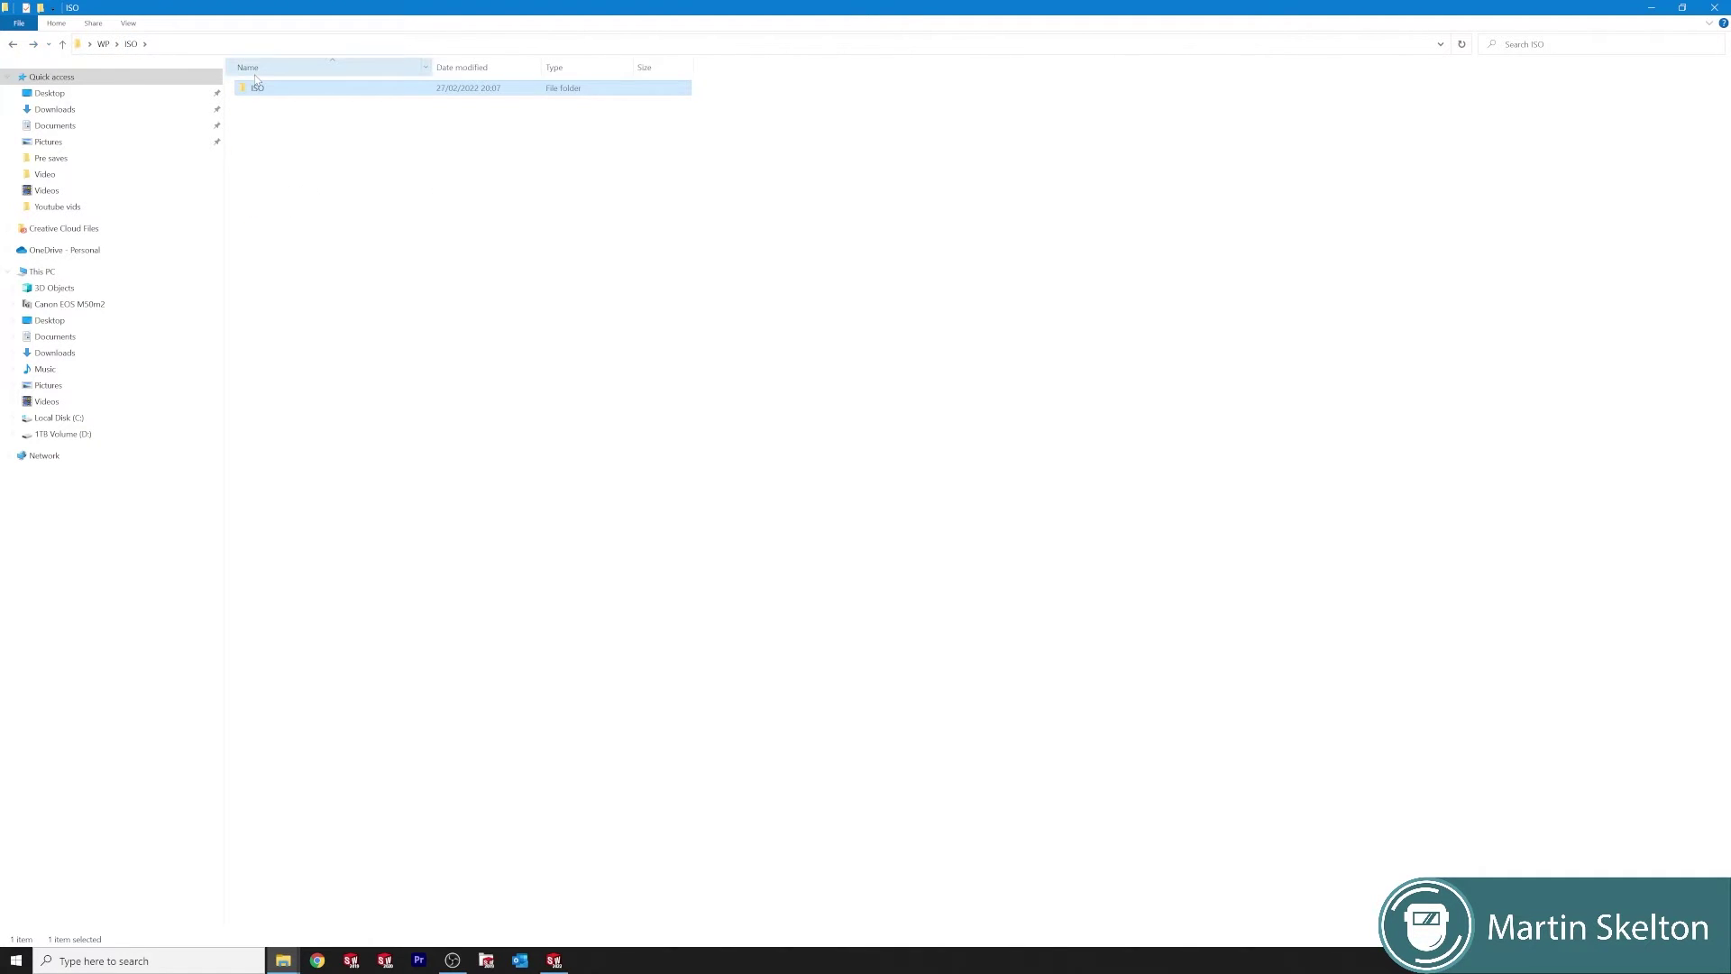
right_click(257, 94)
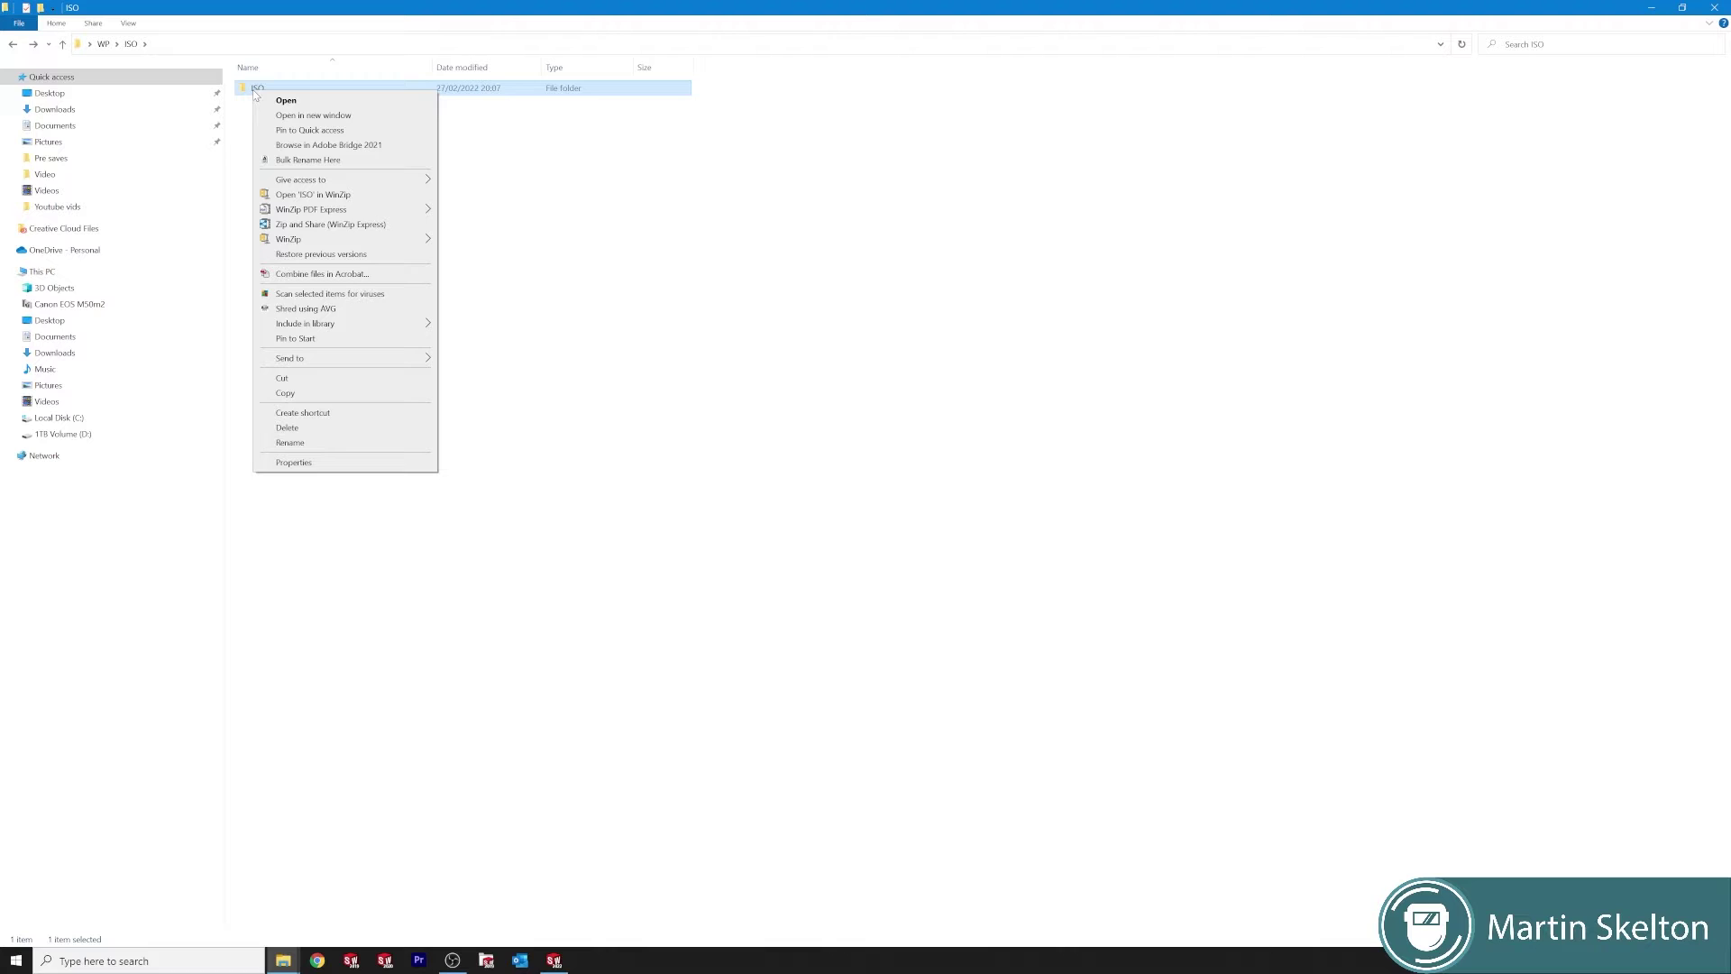
left_click(333, 443)
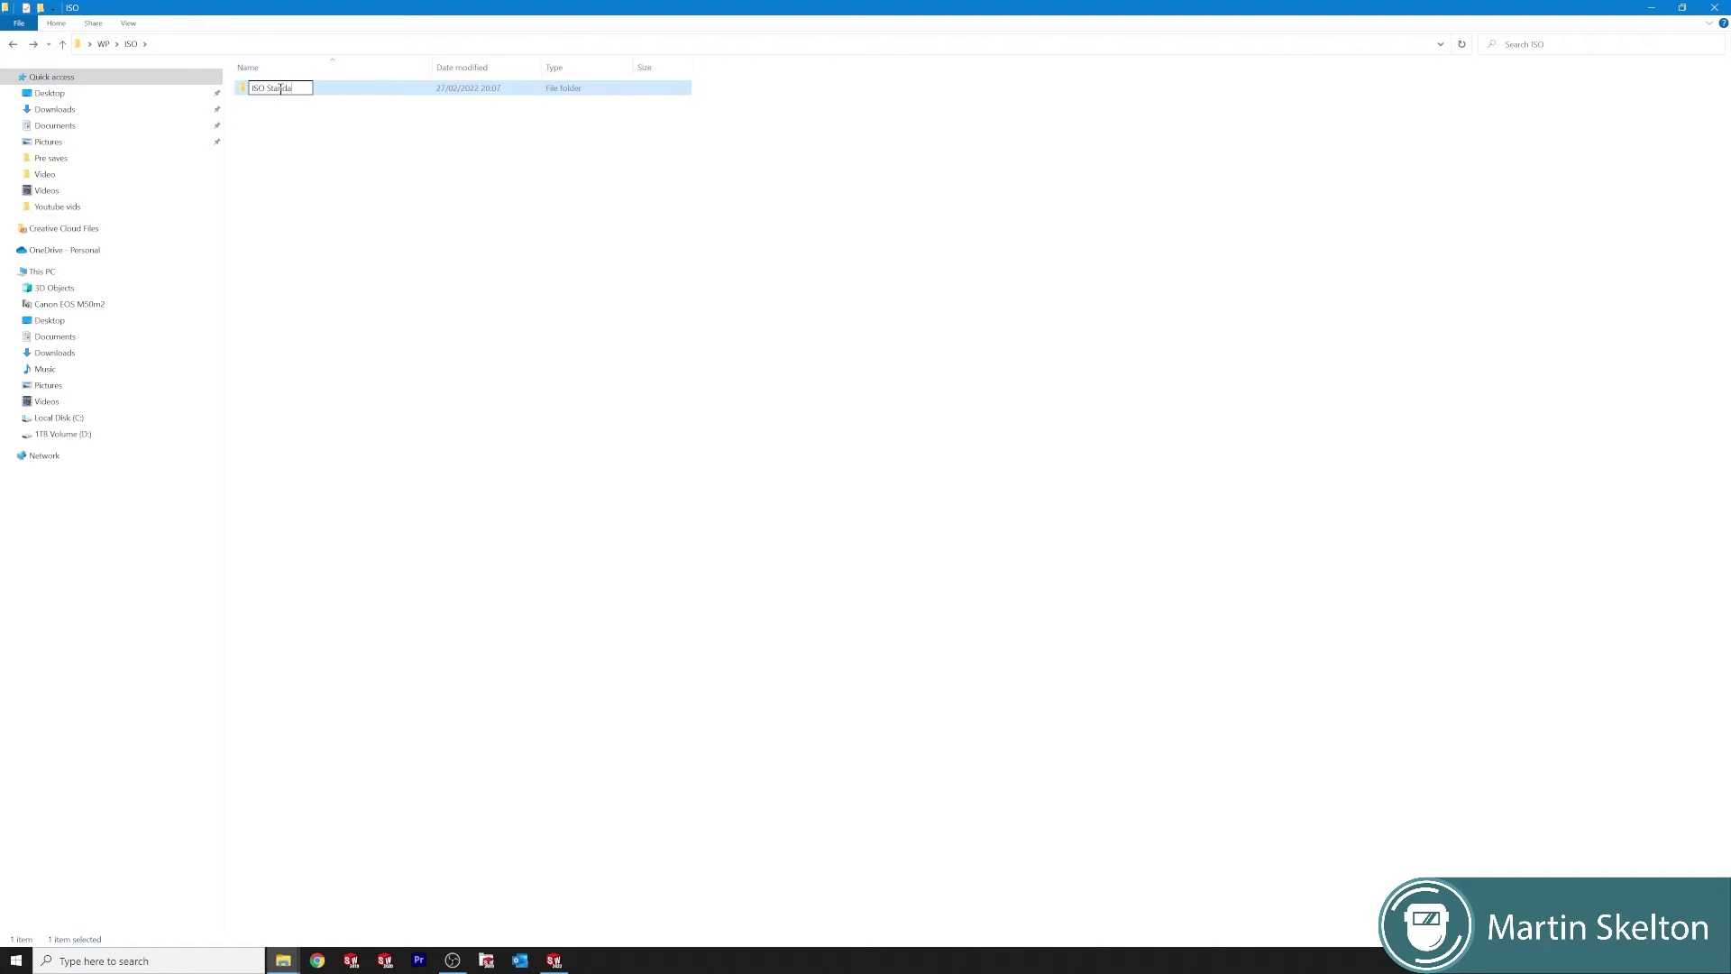
left_click(468, 226)
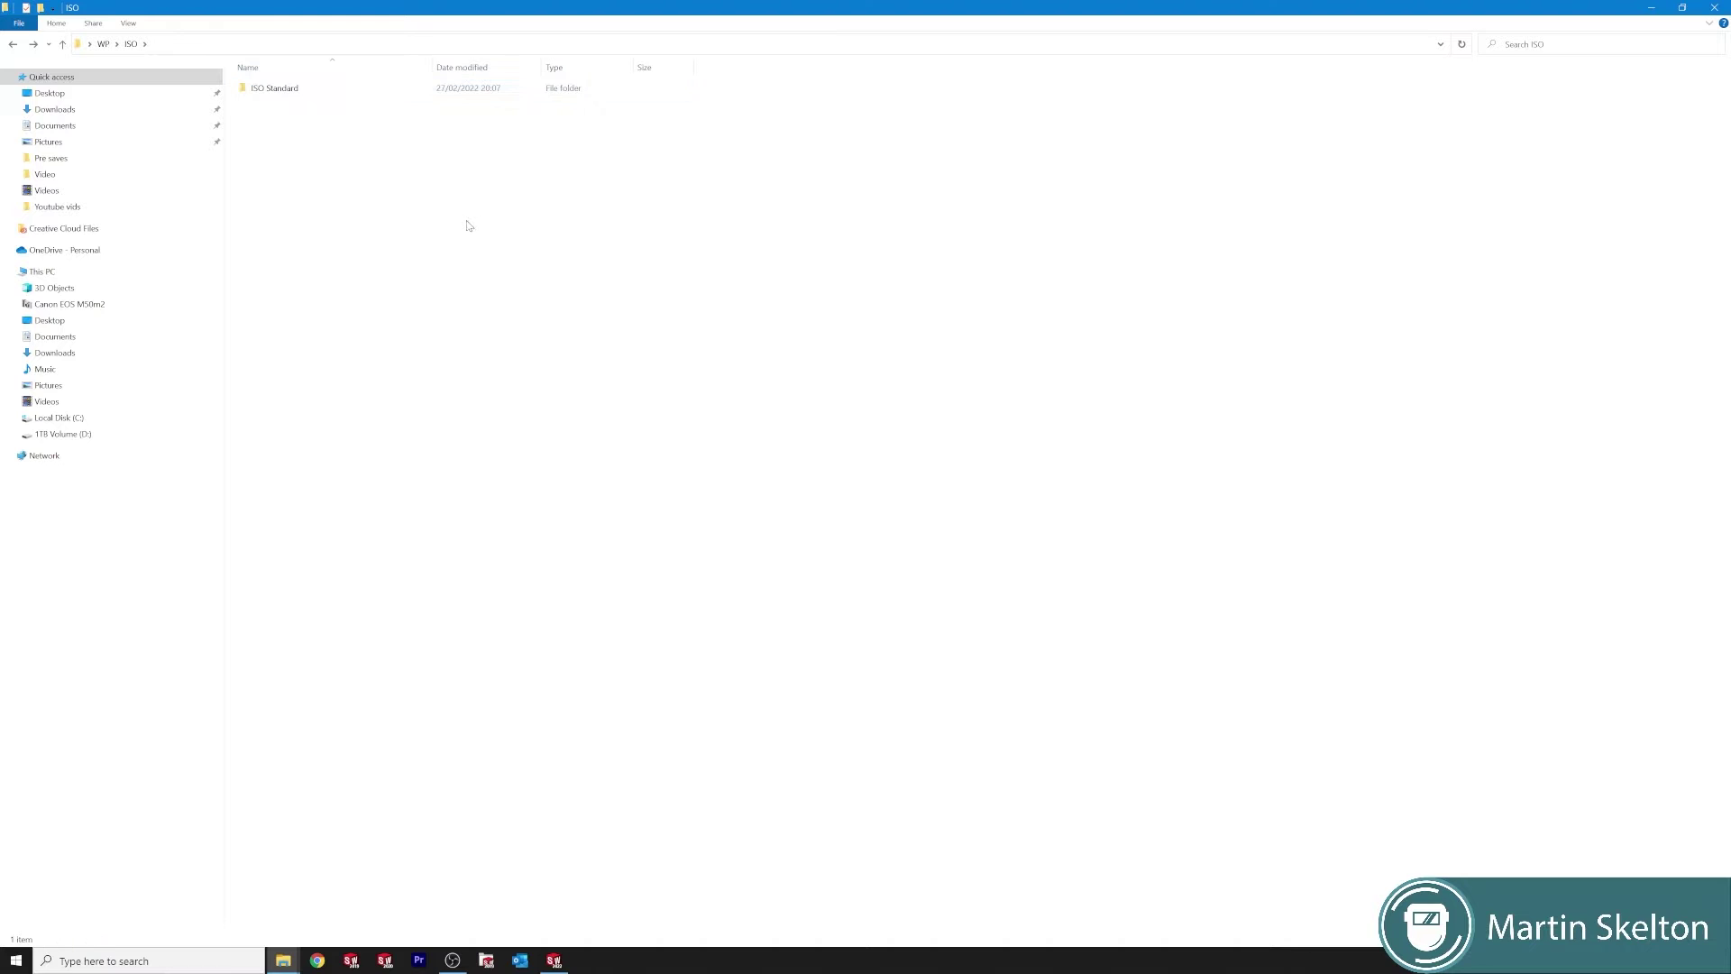
- Reopen WP > ISO > ISO Standard to confirm the nine profile folders remain
left_click(103, 44)
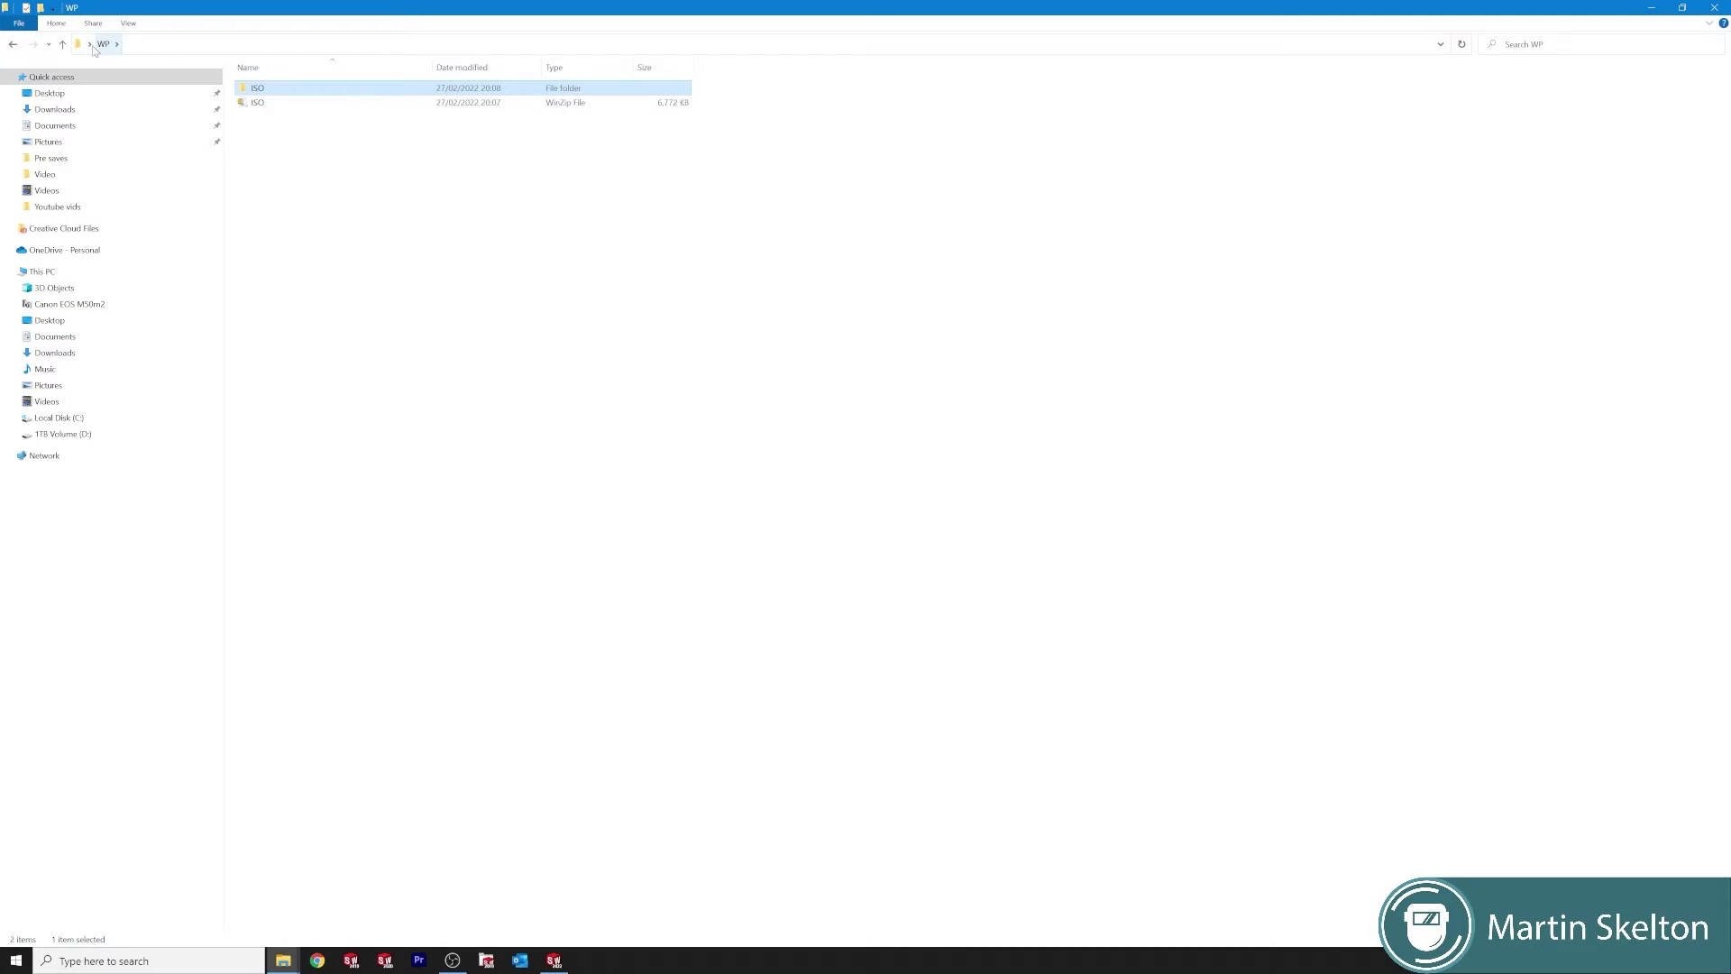
left_click(1715, 7)
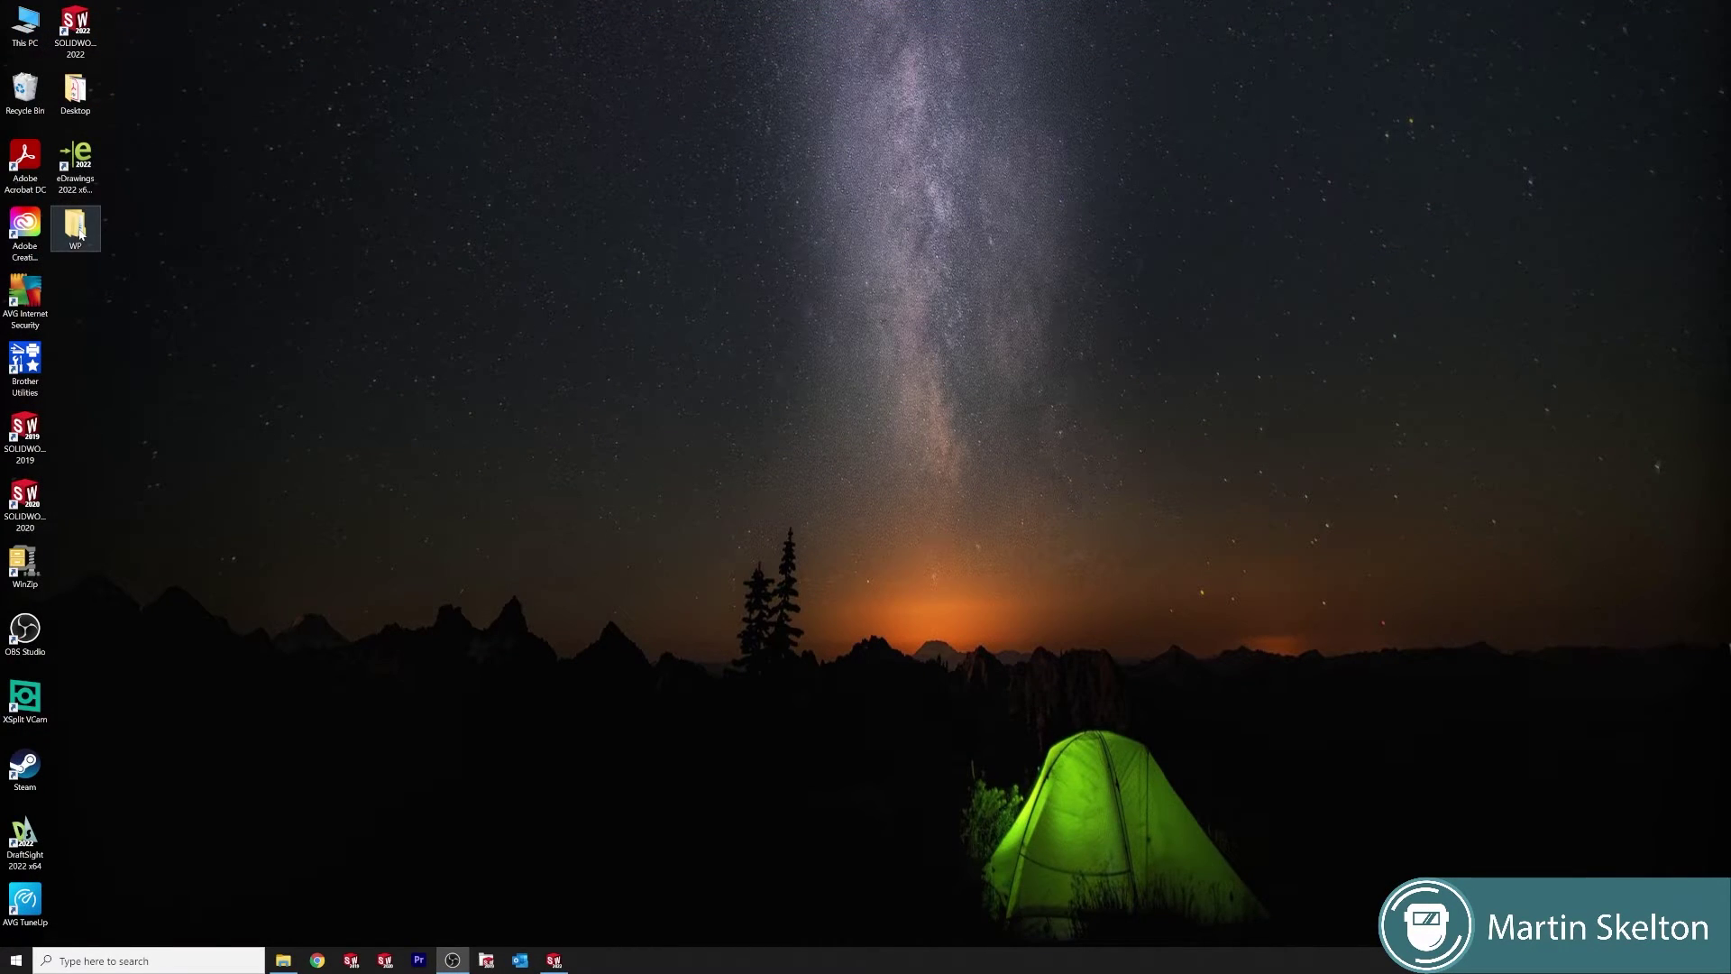
double_click(75, 230)
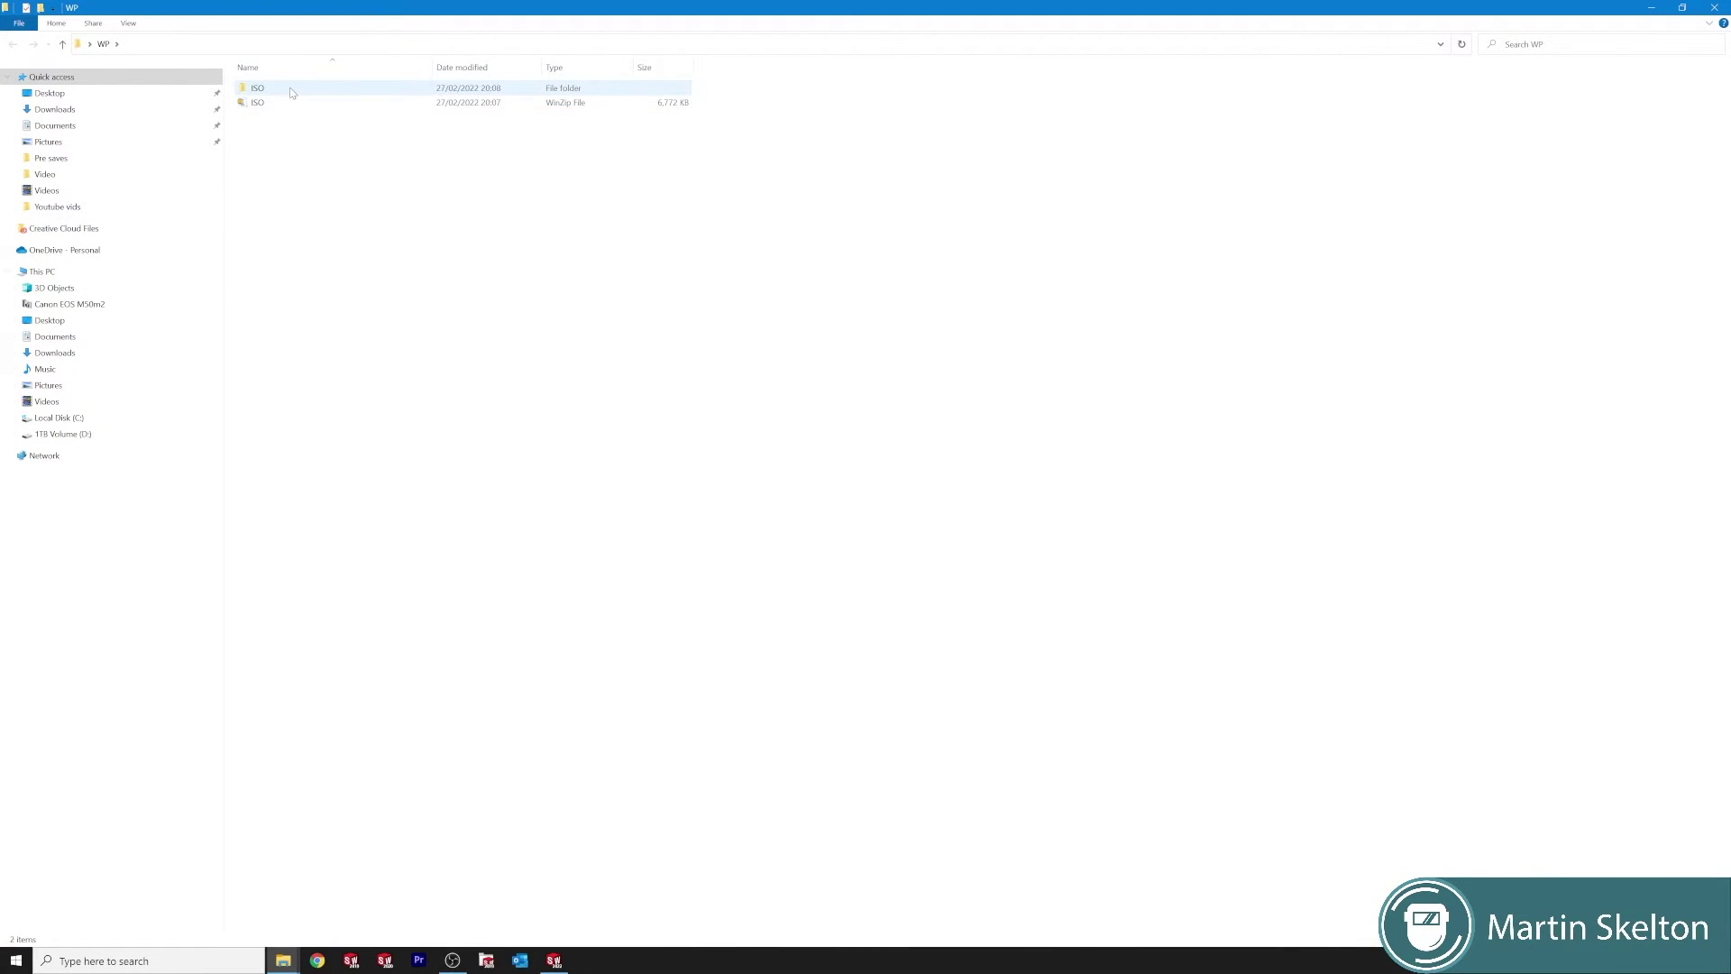
double_click(288, 90)
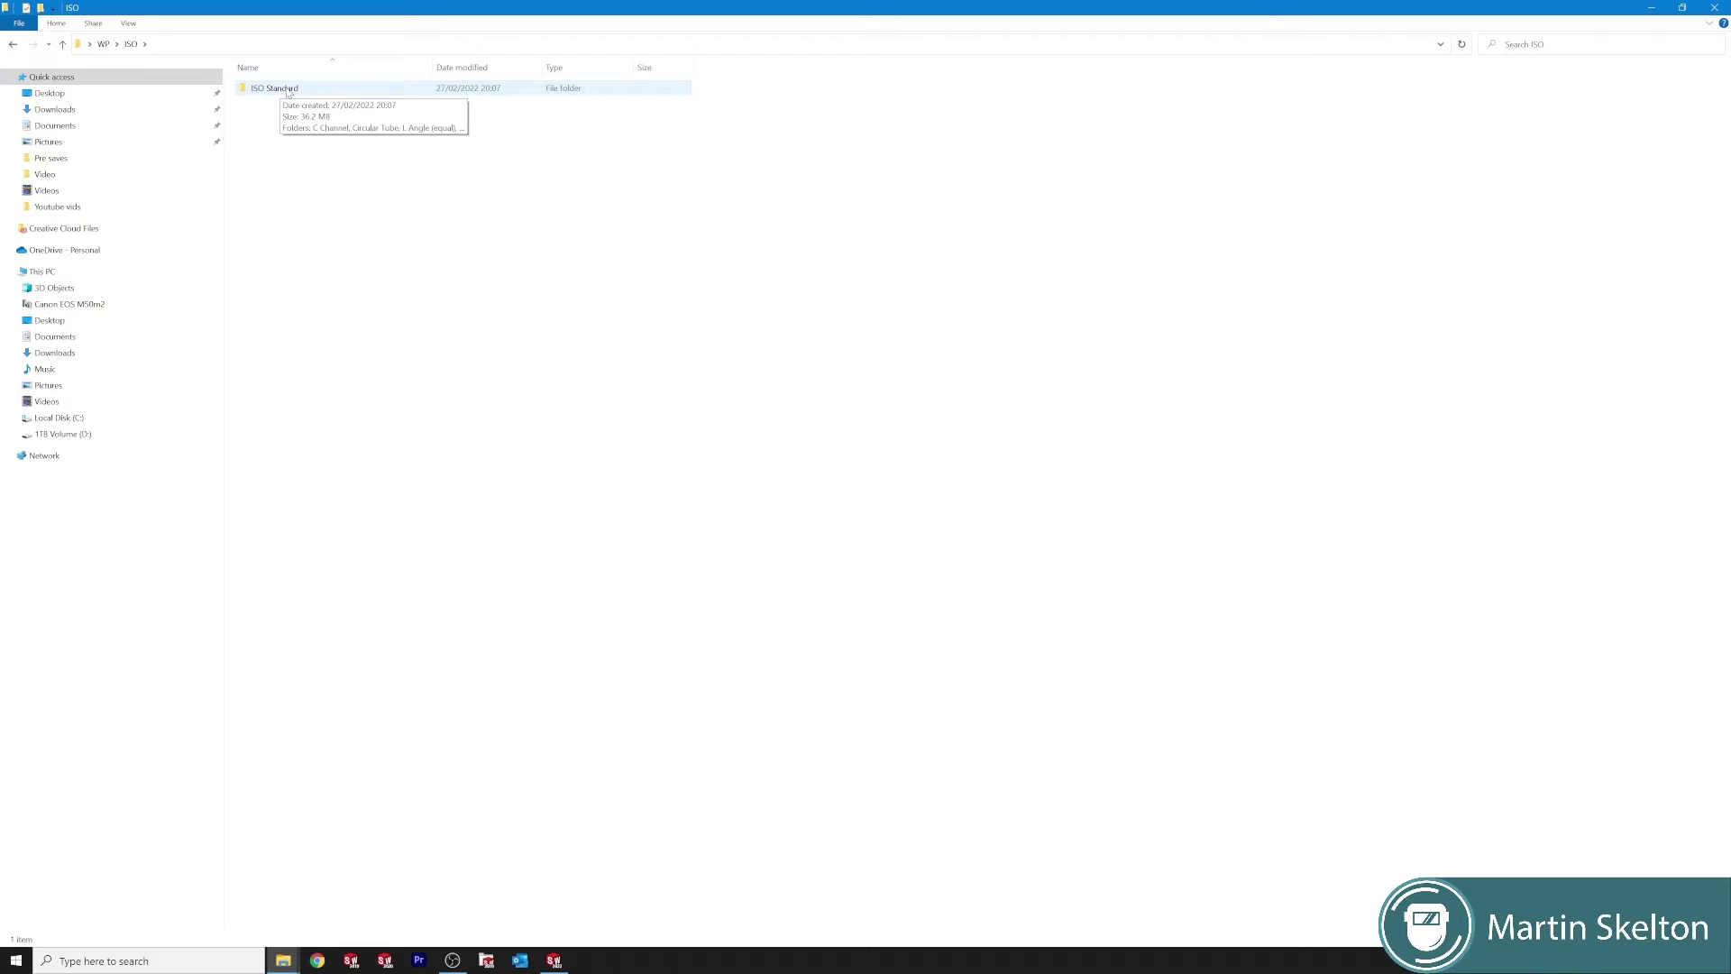
double_click(287, 91)
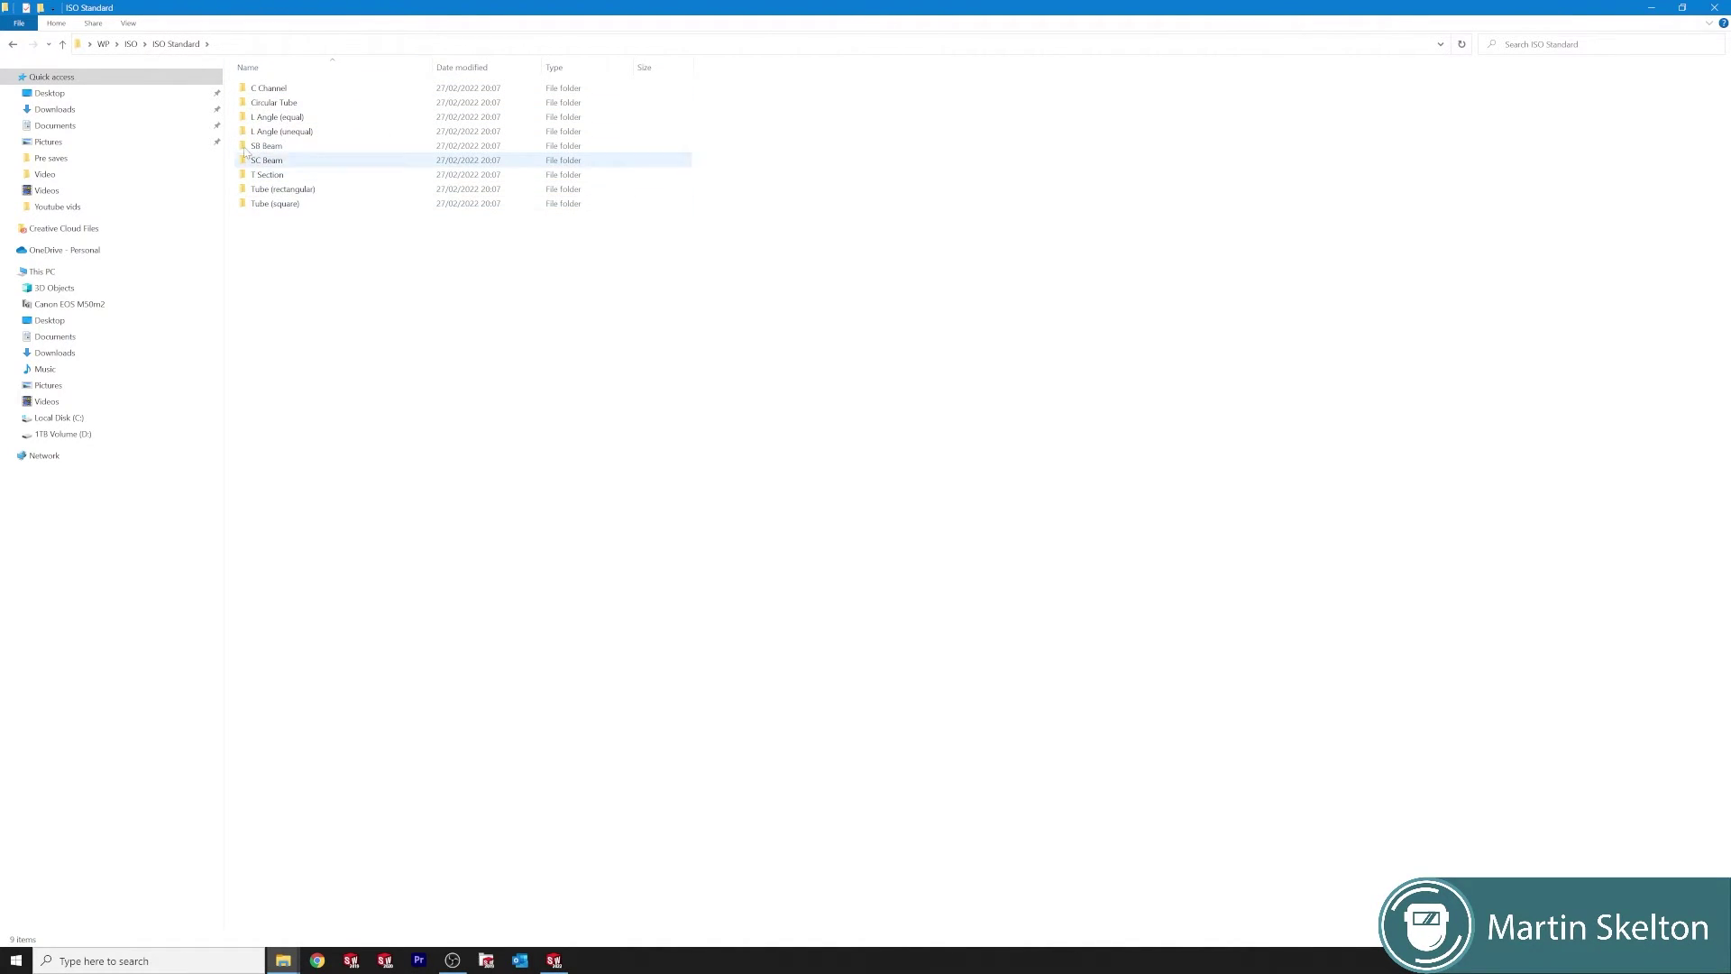
left_click(132, 44)
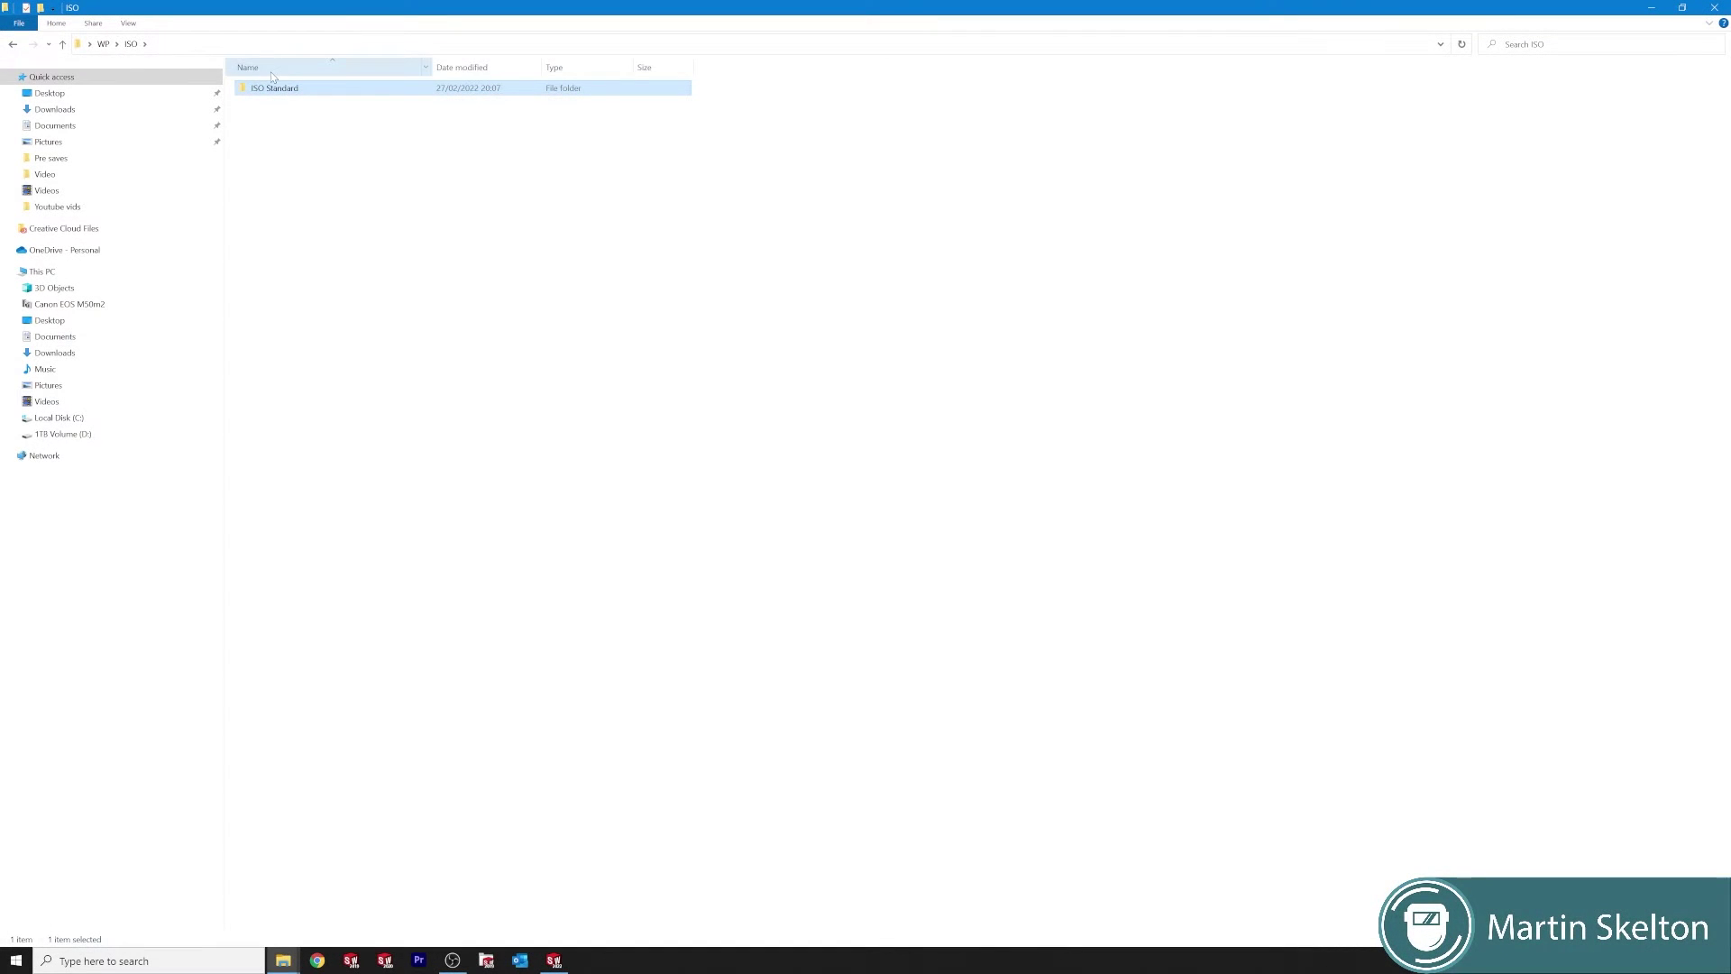
- Drag ISO Standard into the SOLIDWORKS weldment profiles folder, granting administrator permission
left_click(284, 960)
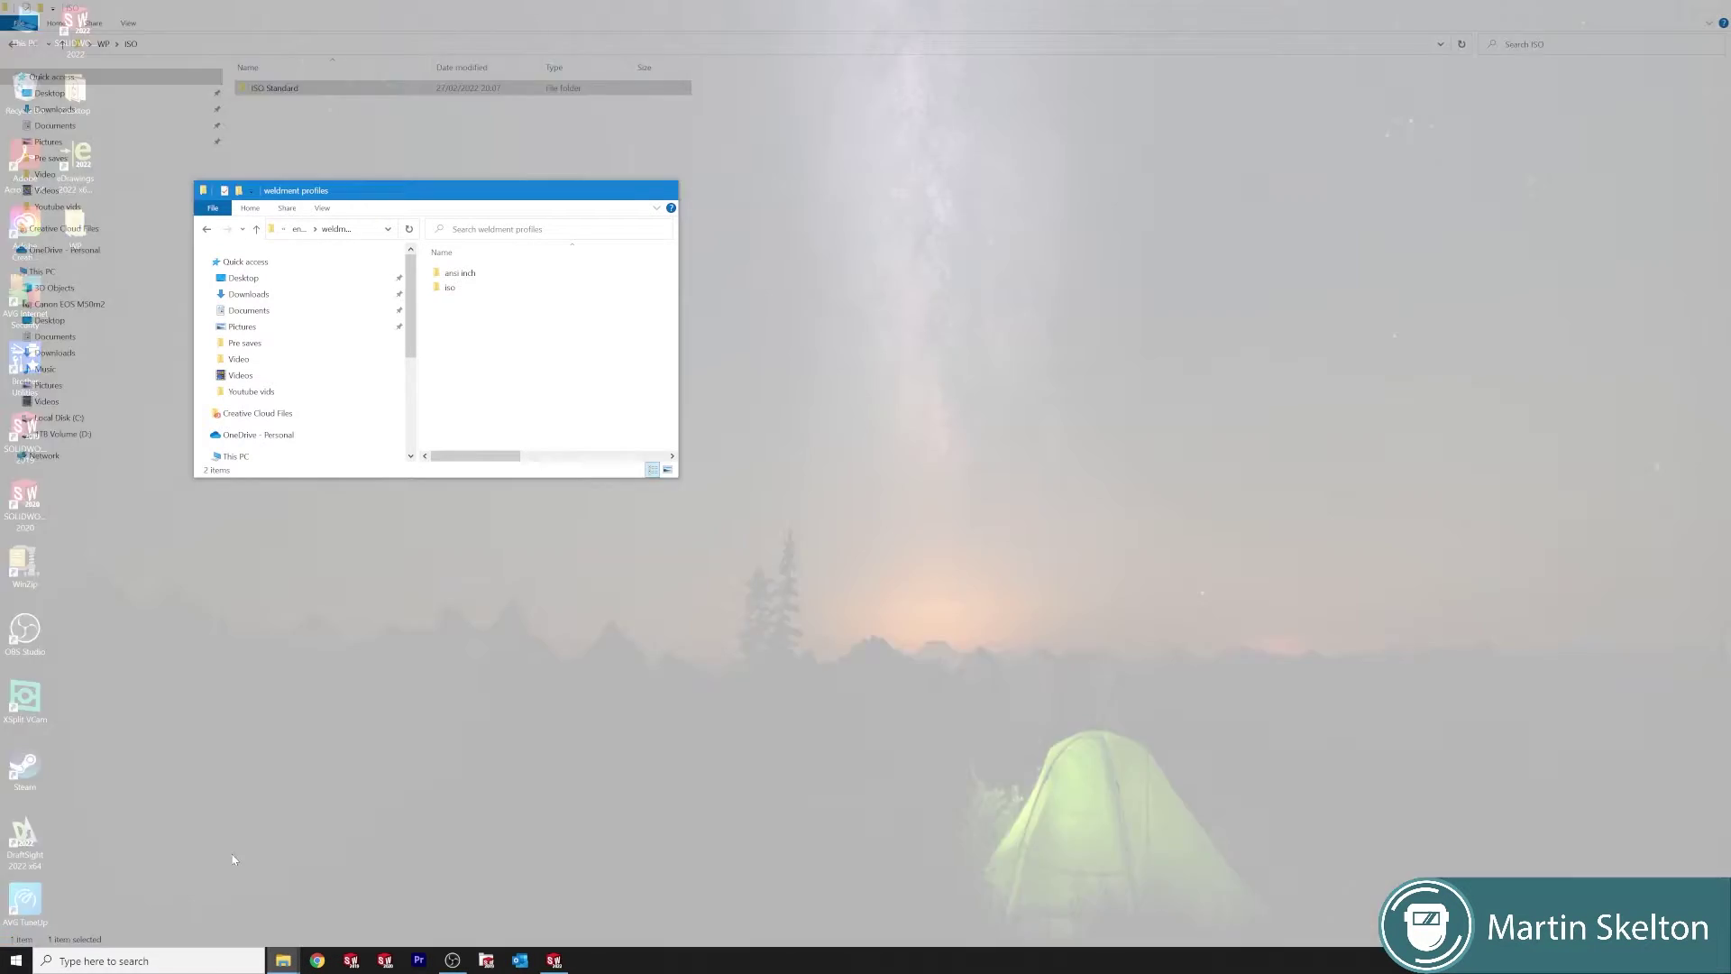
left_click(234, 861)
left_click_drag(322, 194, 1046, 129)
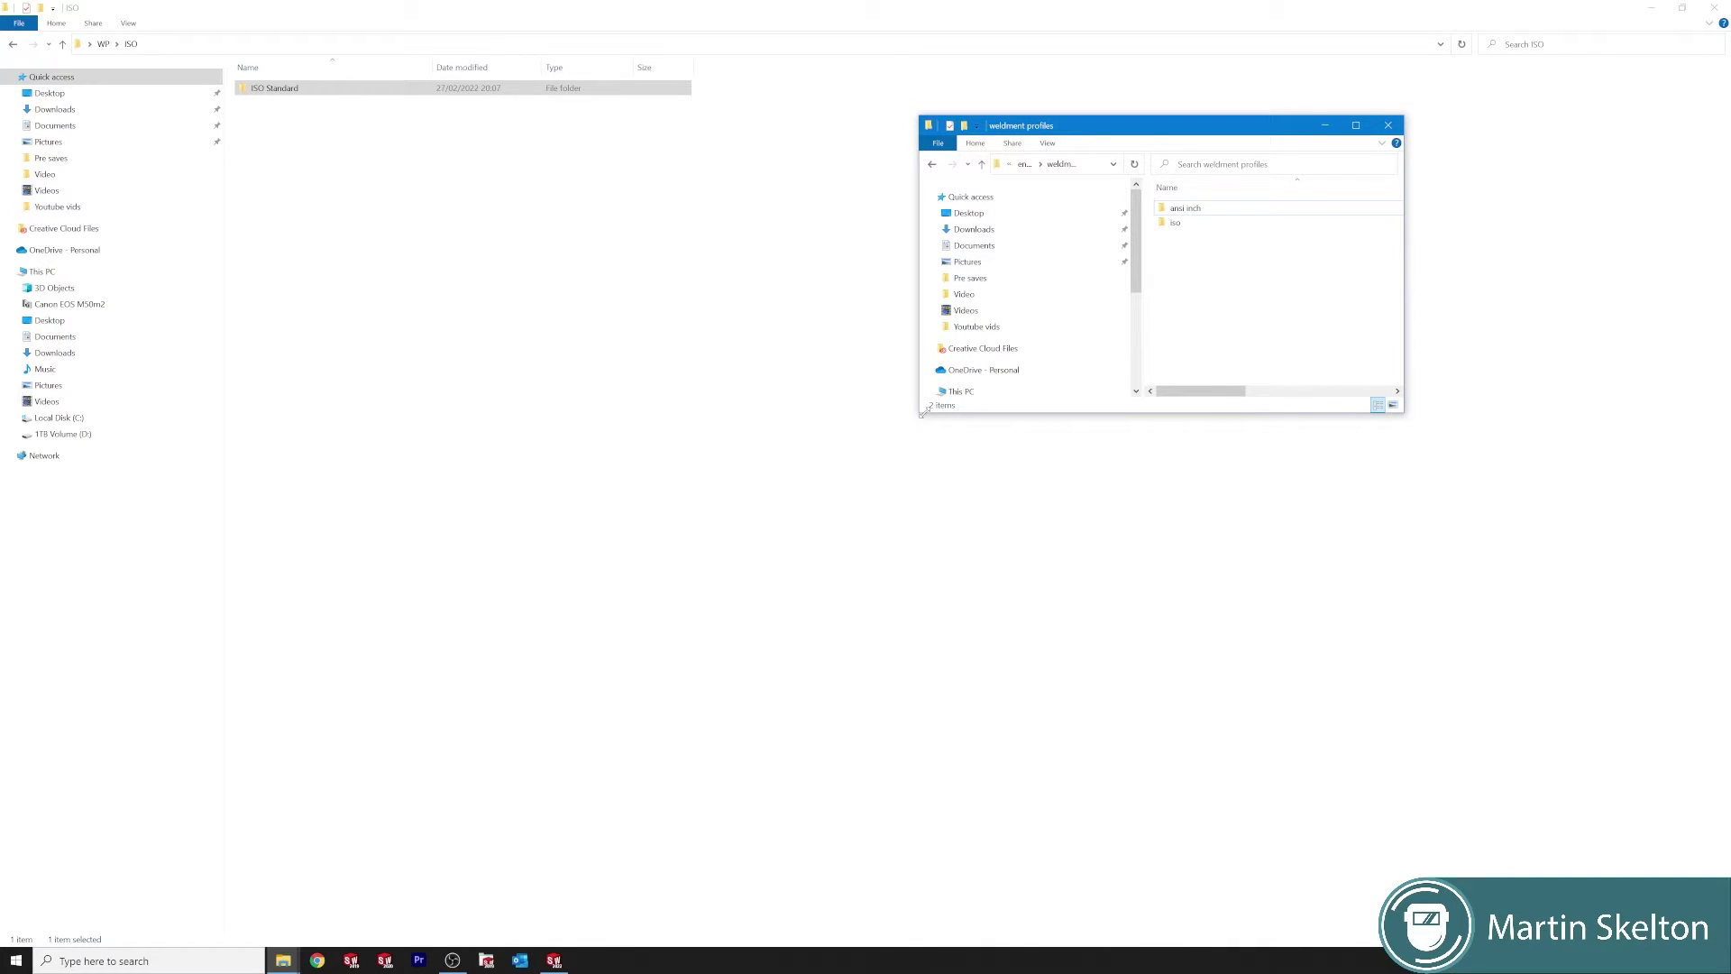
left_click_drag(917, 416, 764, 753)
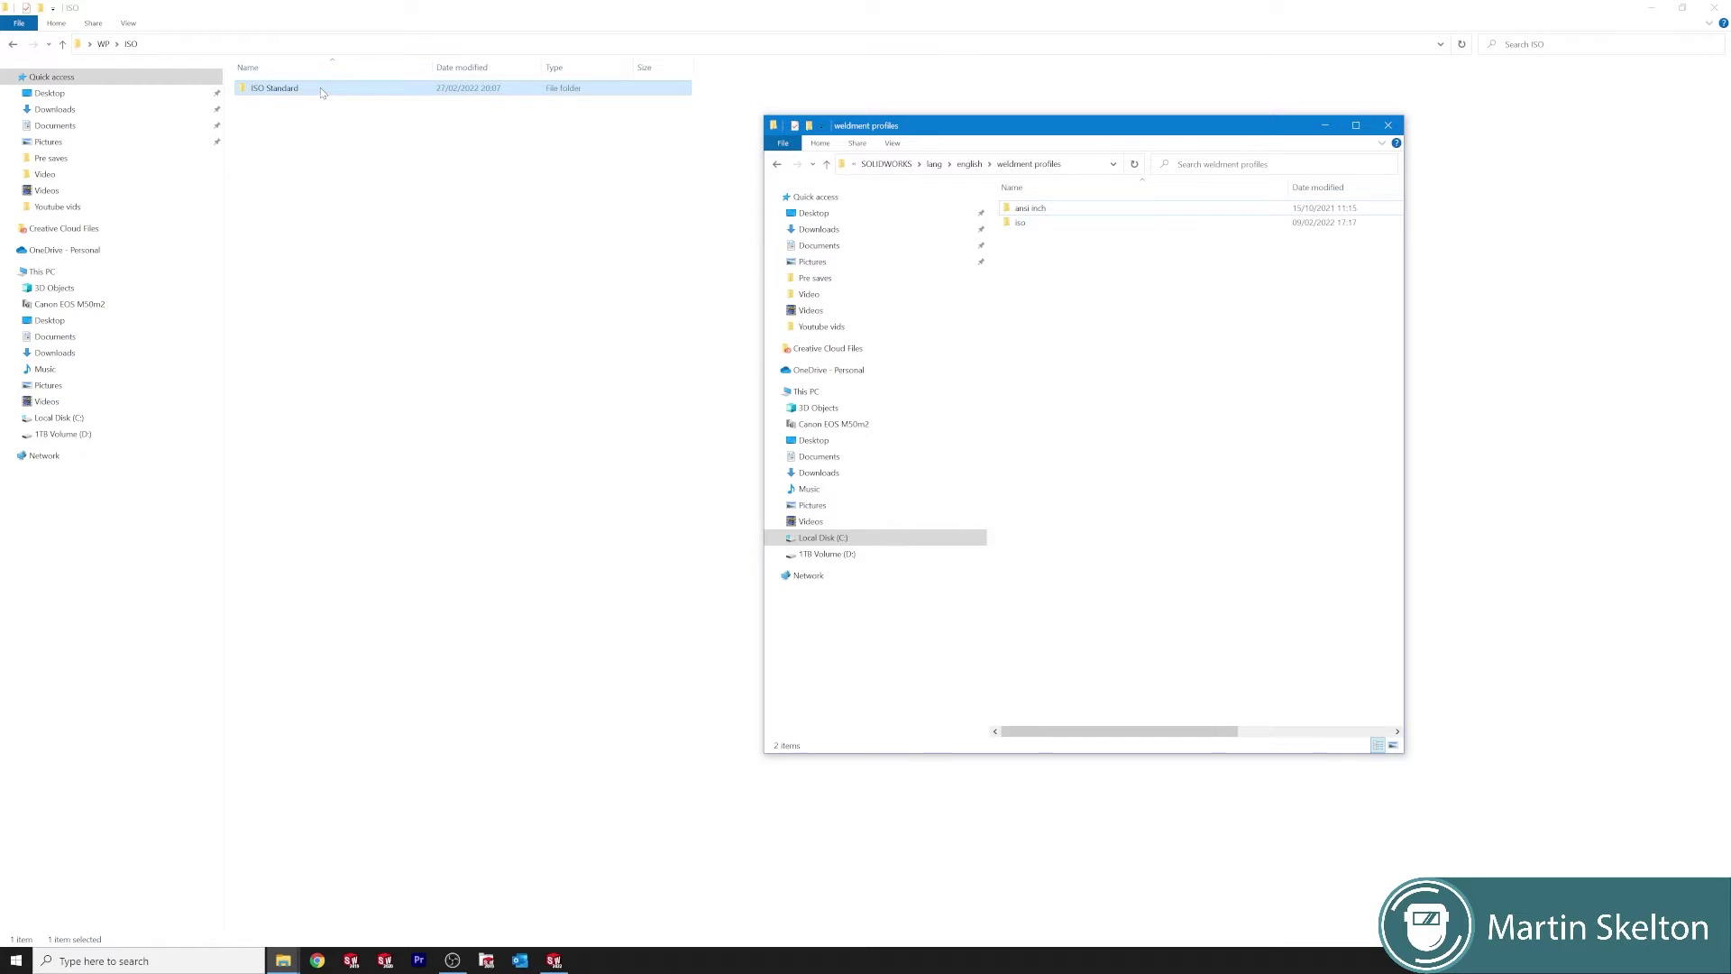
left_click_drag(321, 92, 1161, 352)
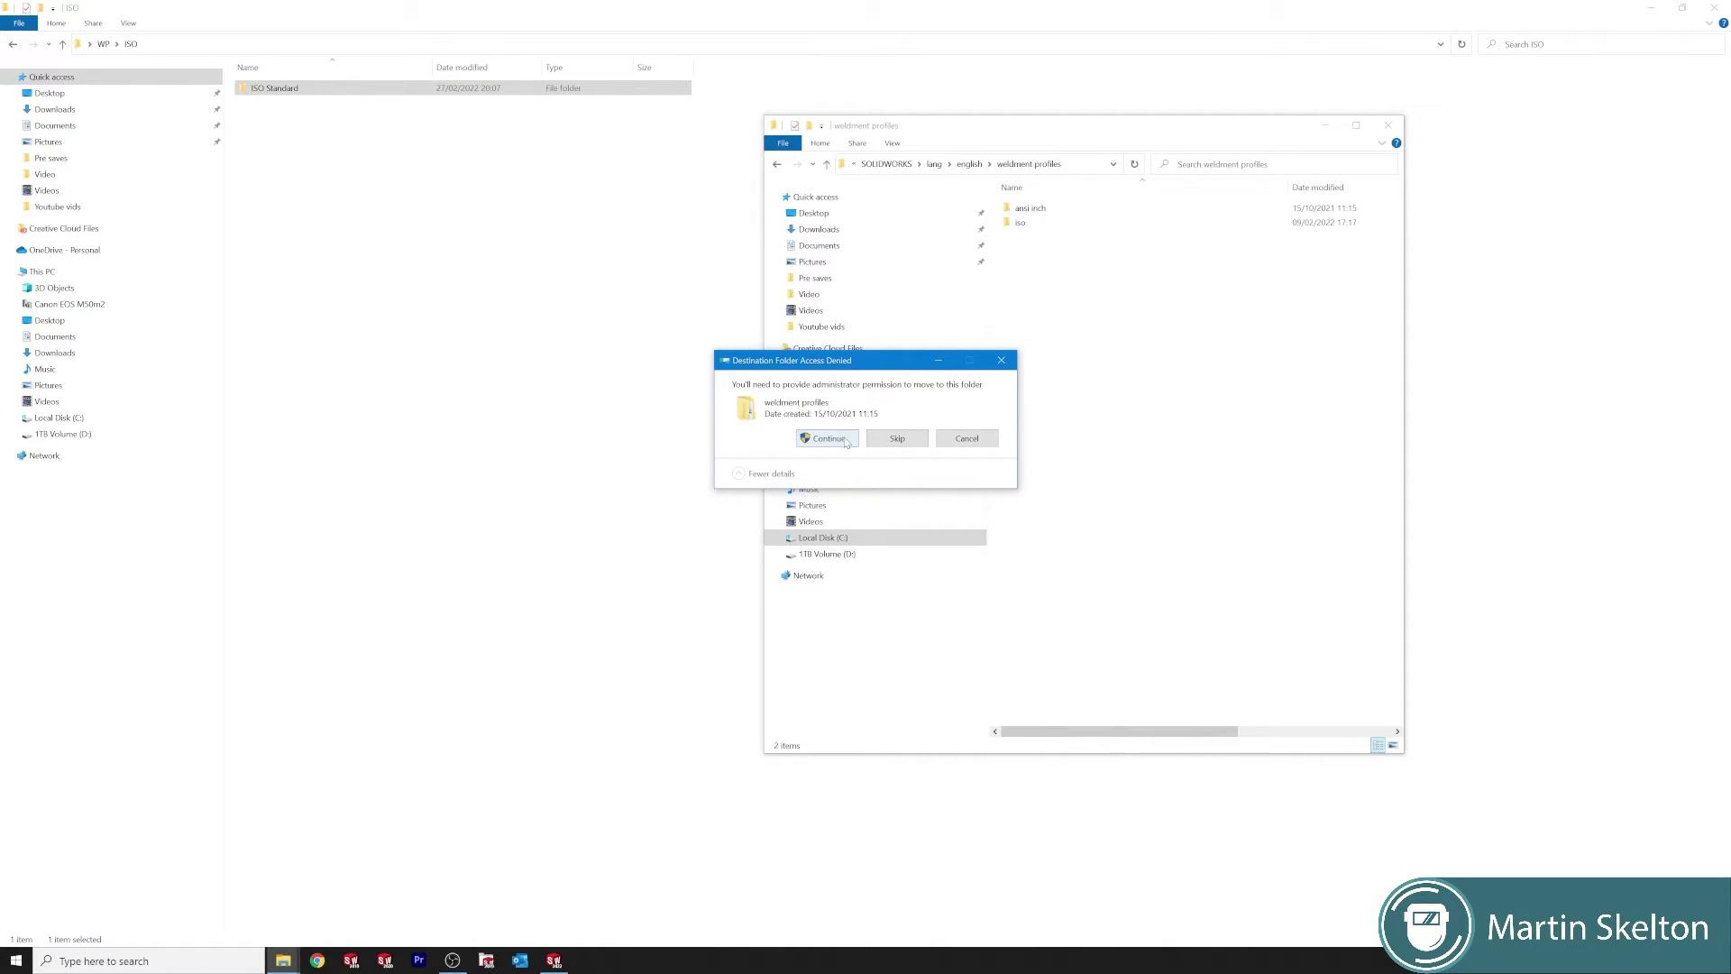
left_click(836, 446)
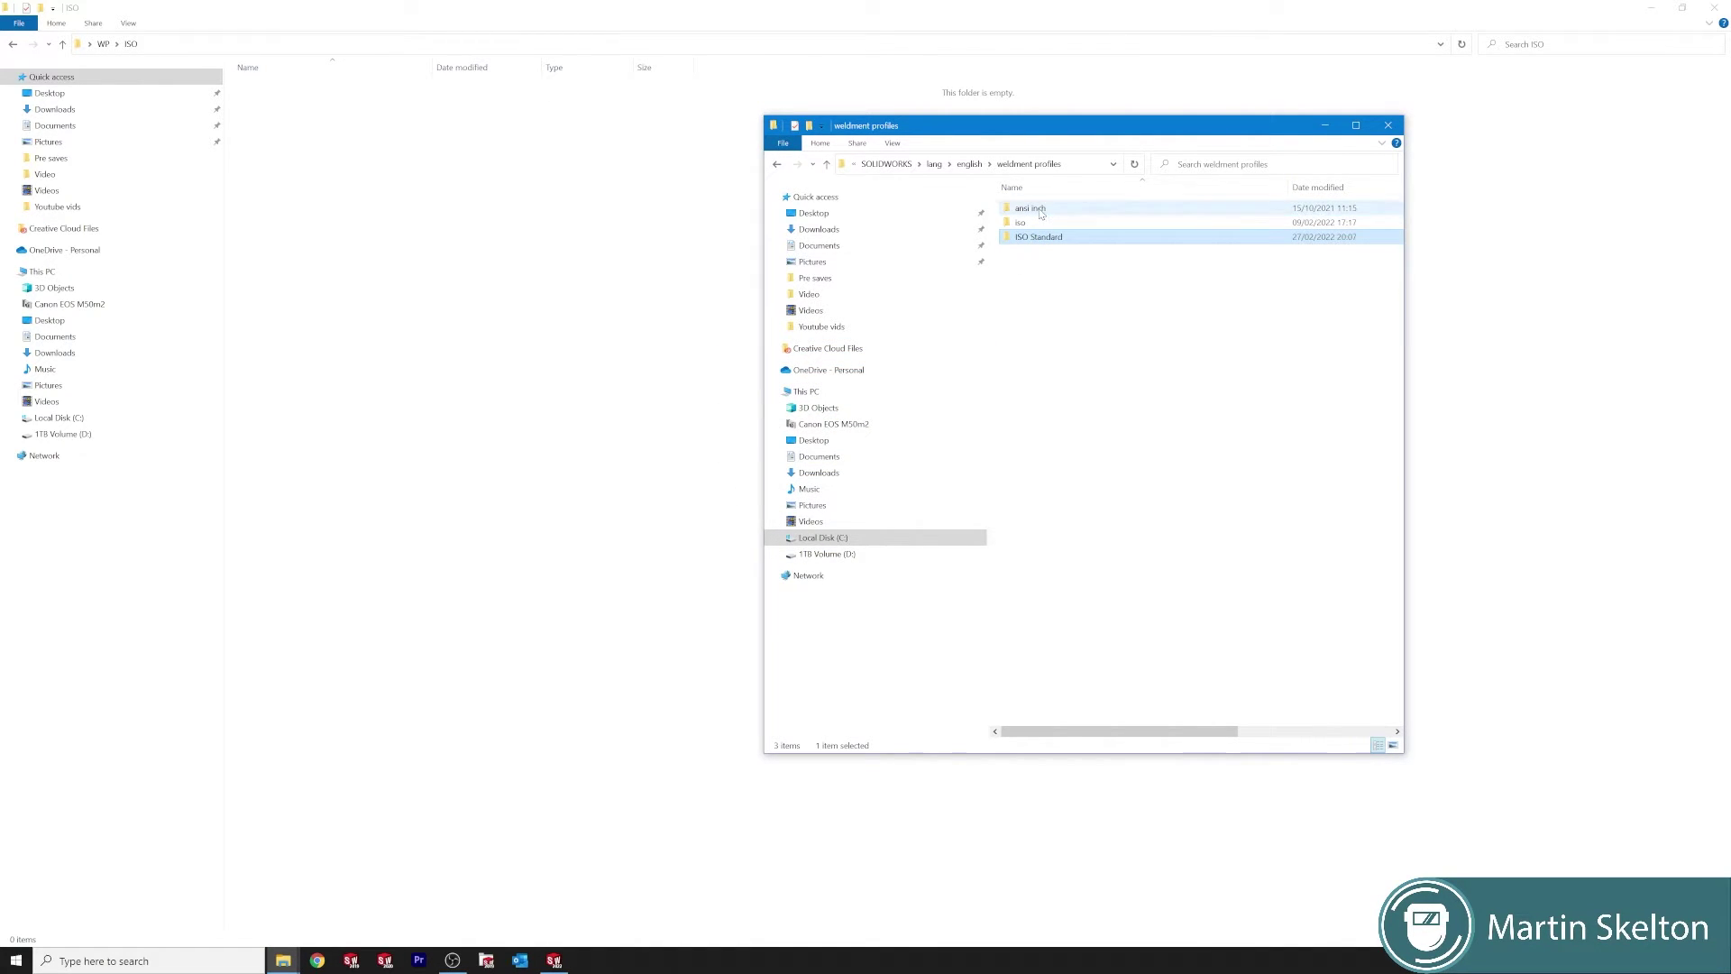
- Maximize the weldment profiles window and look inside the ansi inch and iso folders
left_click(1355, 125)
left_click(738, 271)
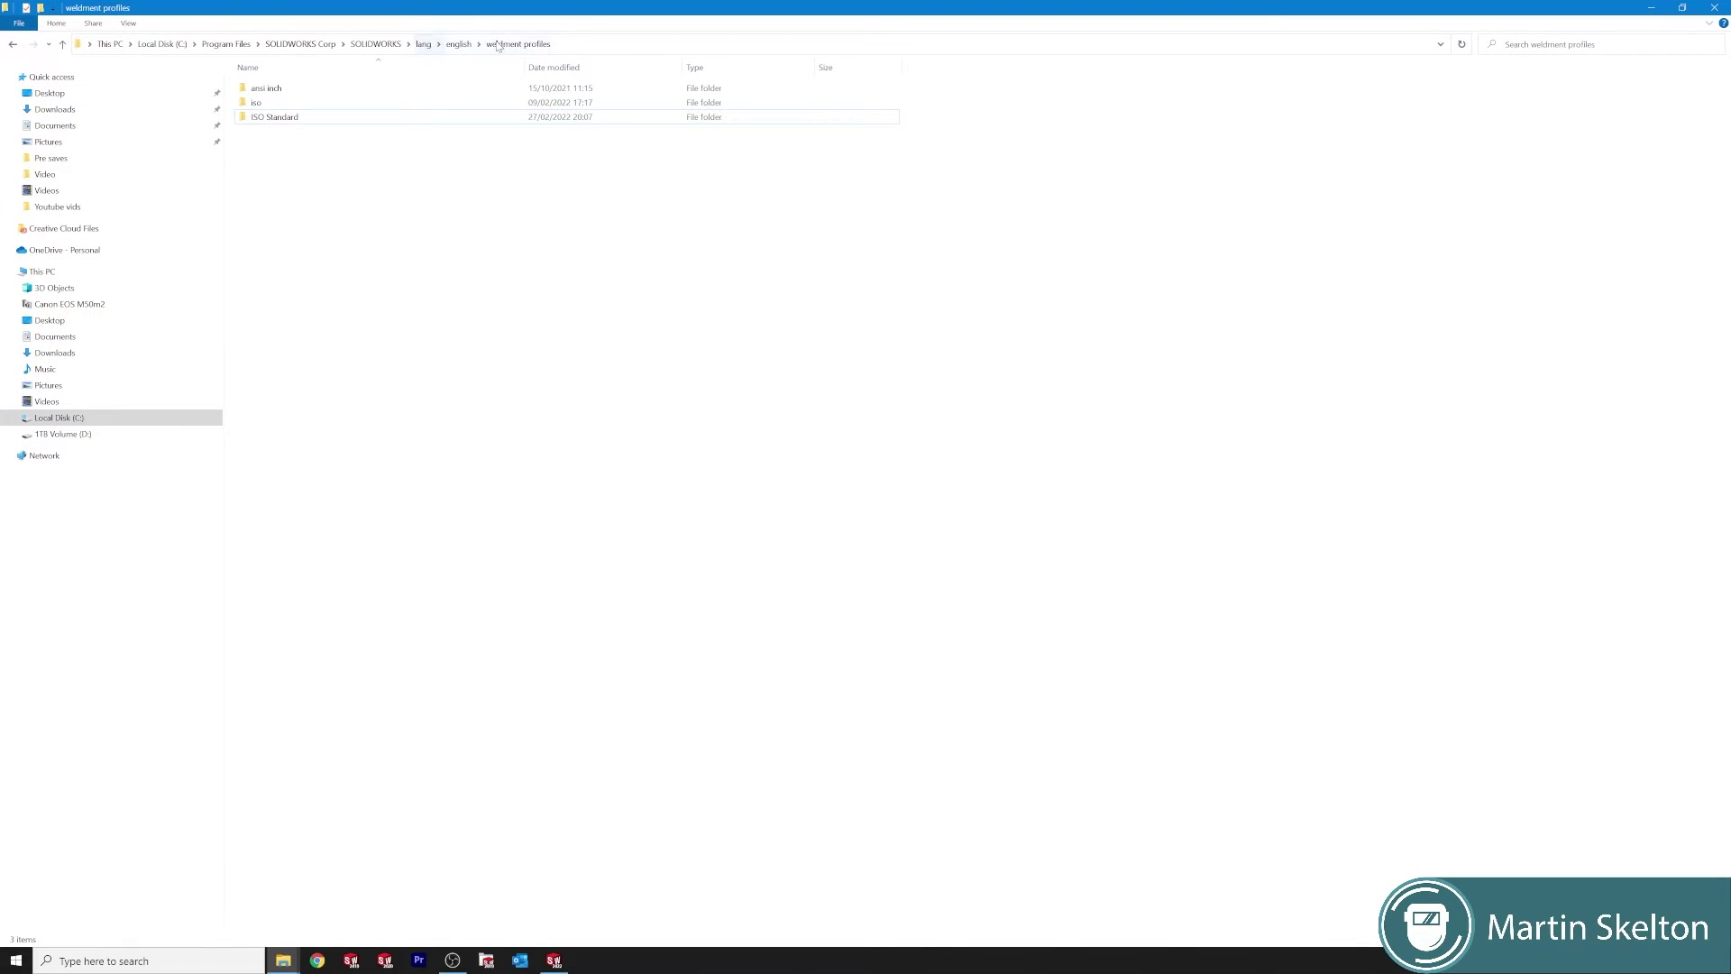
double_click(294, 91)
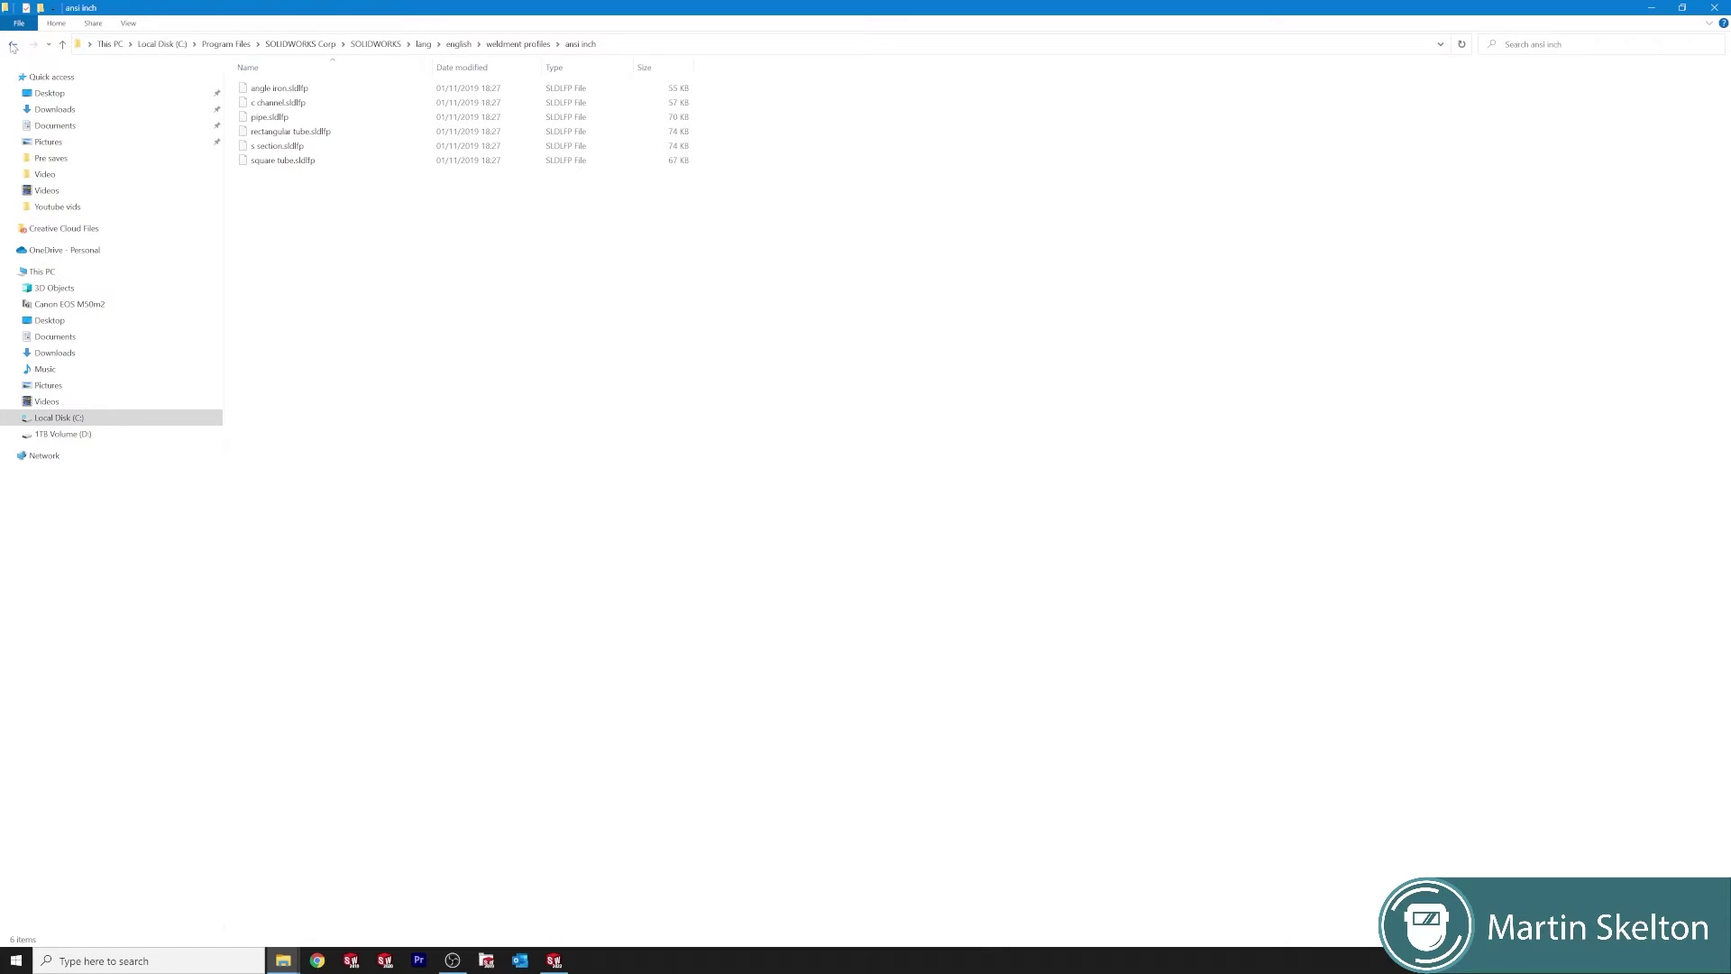
left_click(13, 45)
left_click(287, 103)
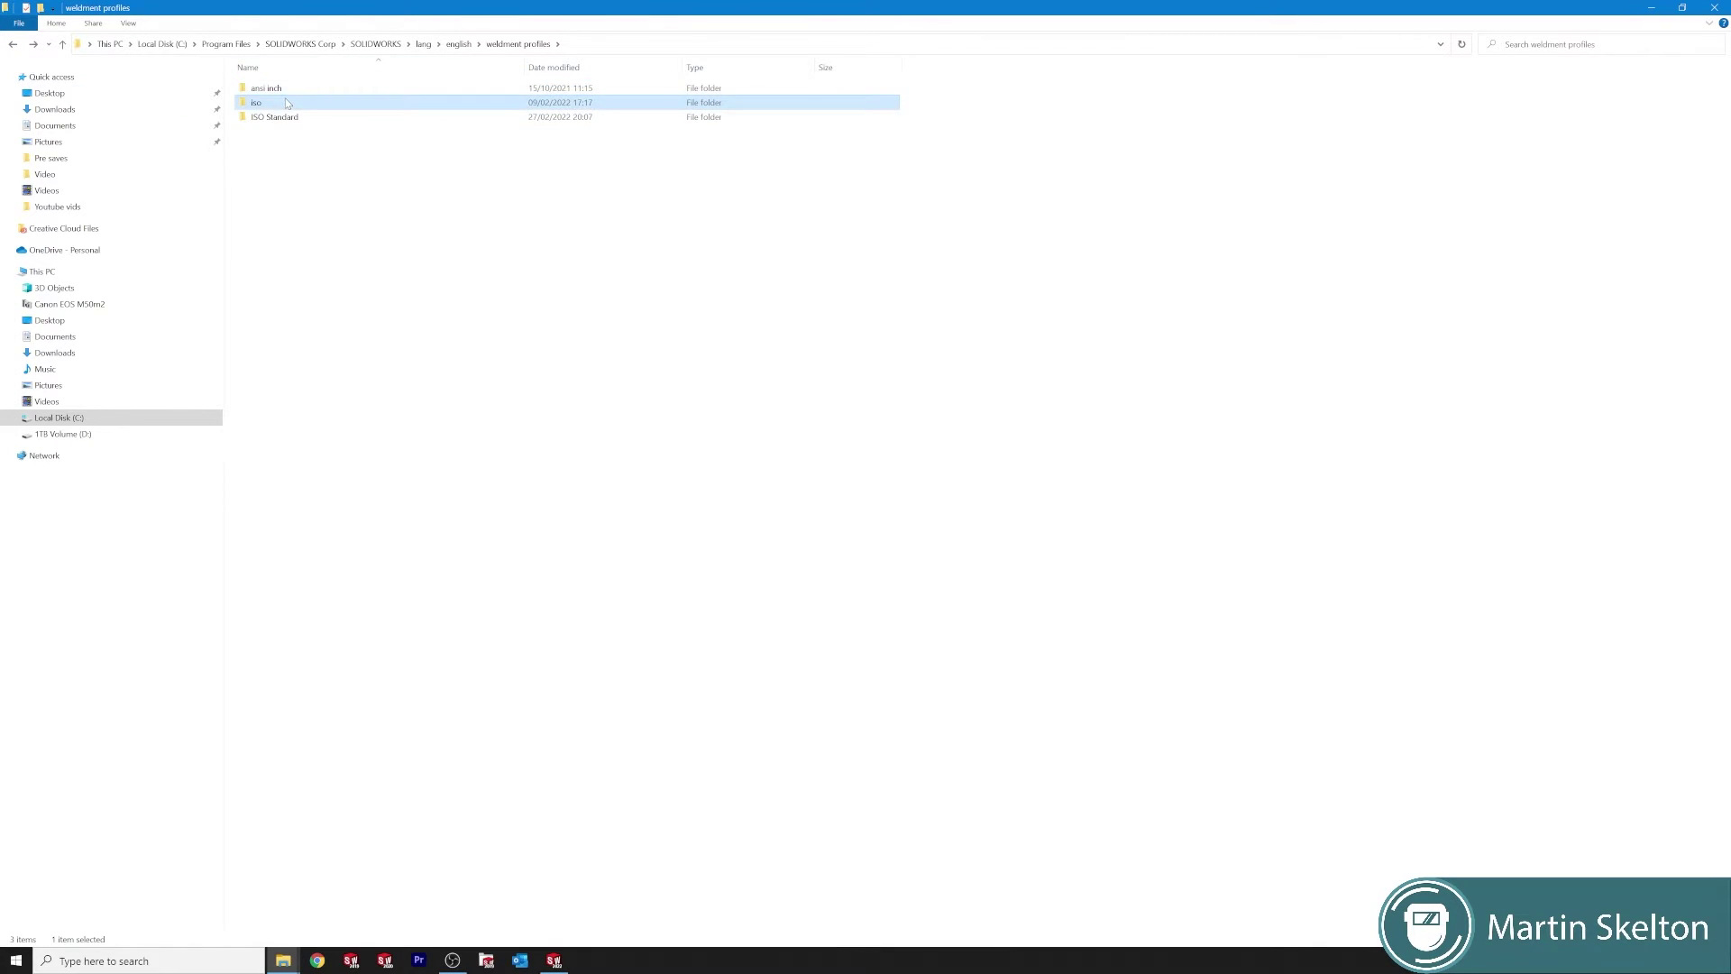
double_click(288, 103)
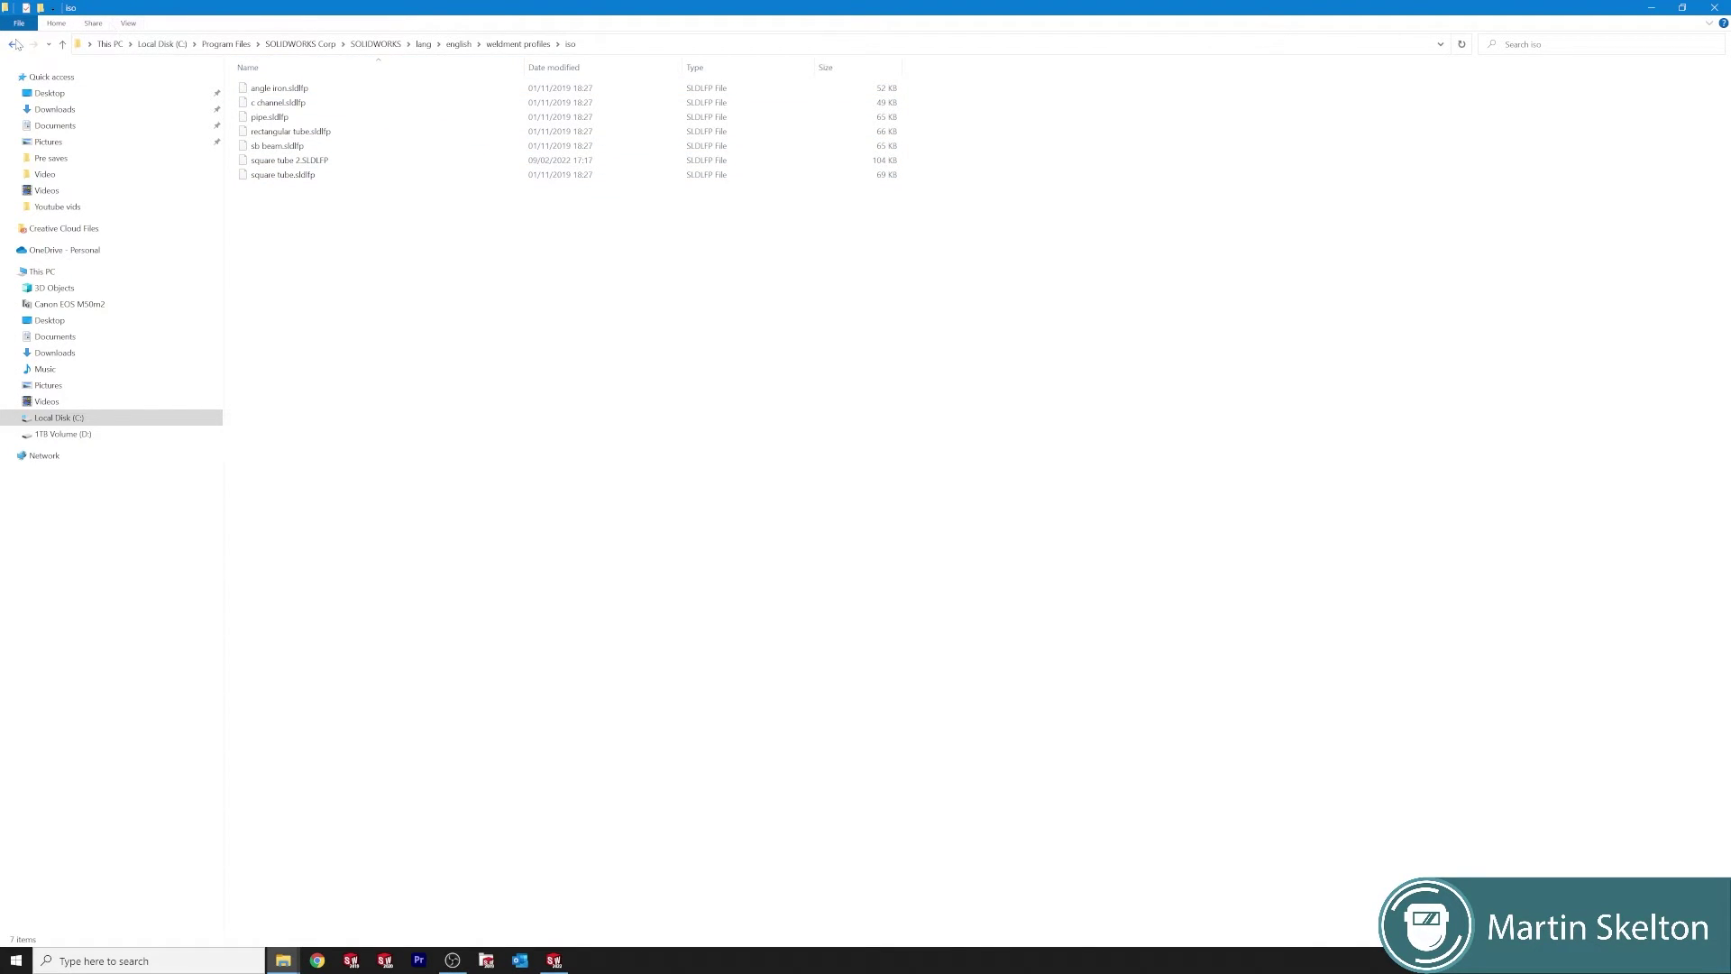
left_click(15, 45)
- Check the ISO Standard profile folders, then close File Explorer
left_click(267, 118)
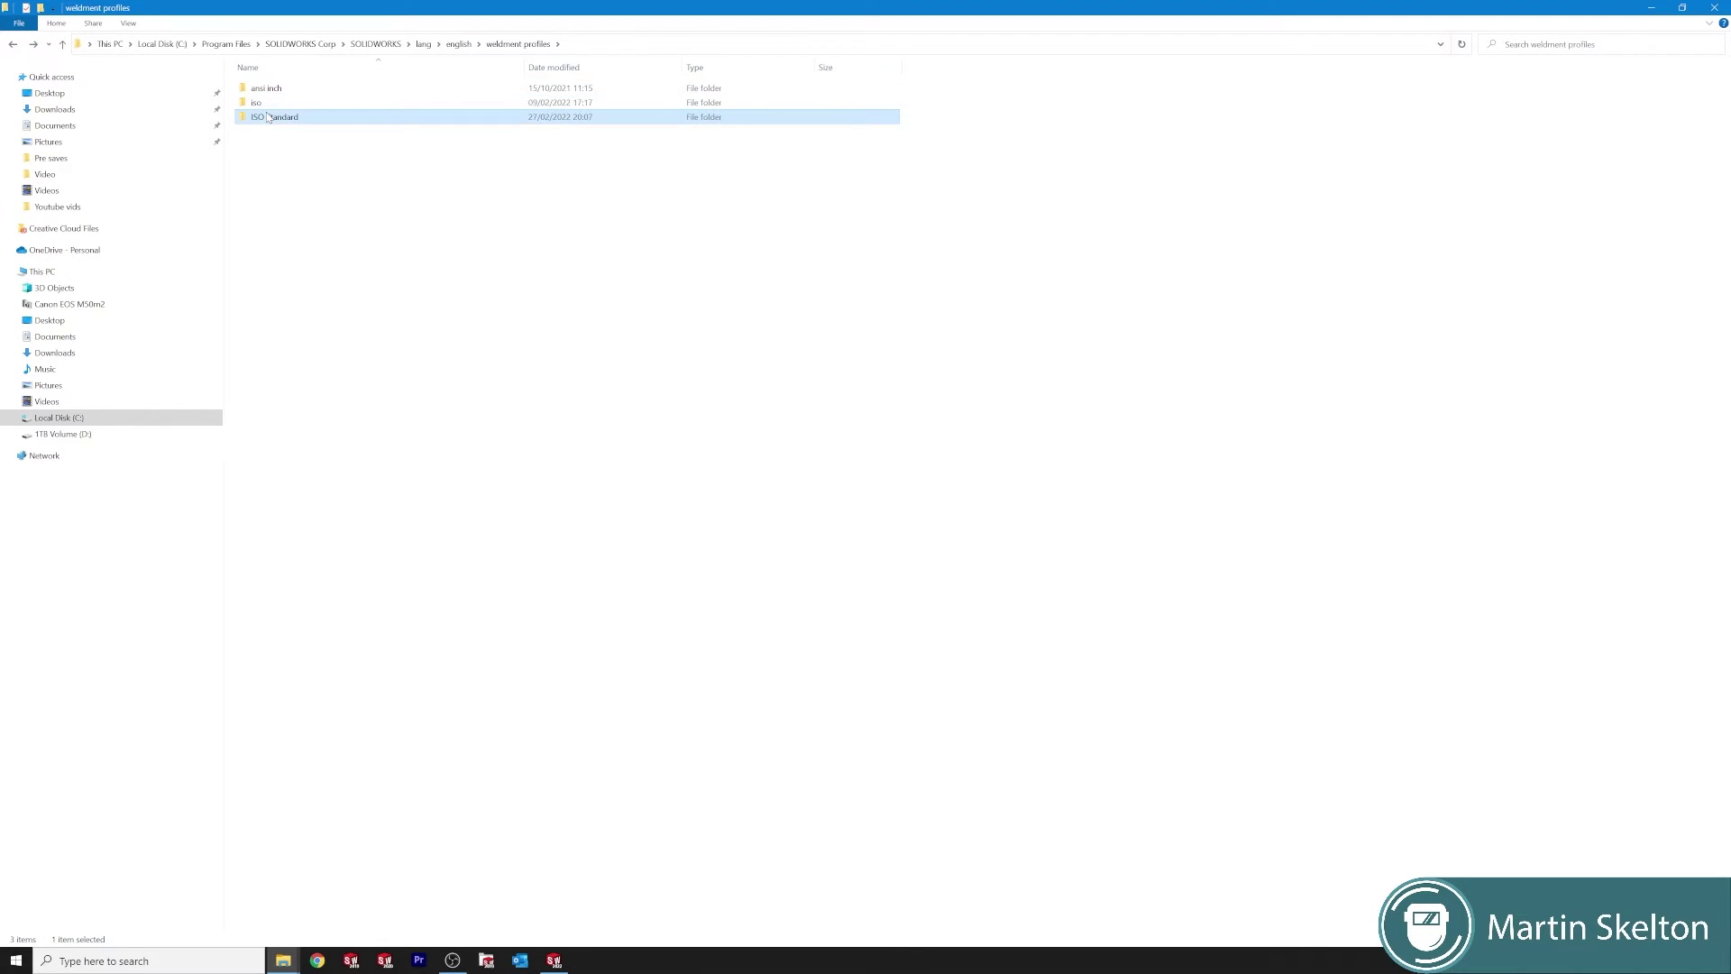
double_click(267, 117)
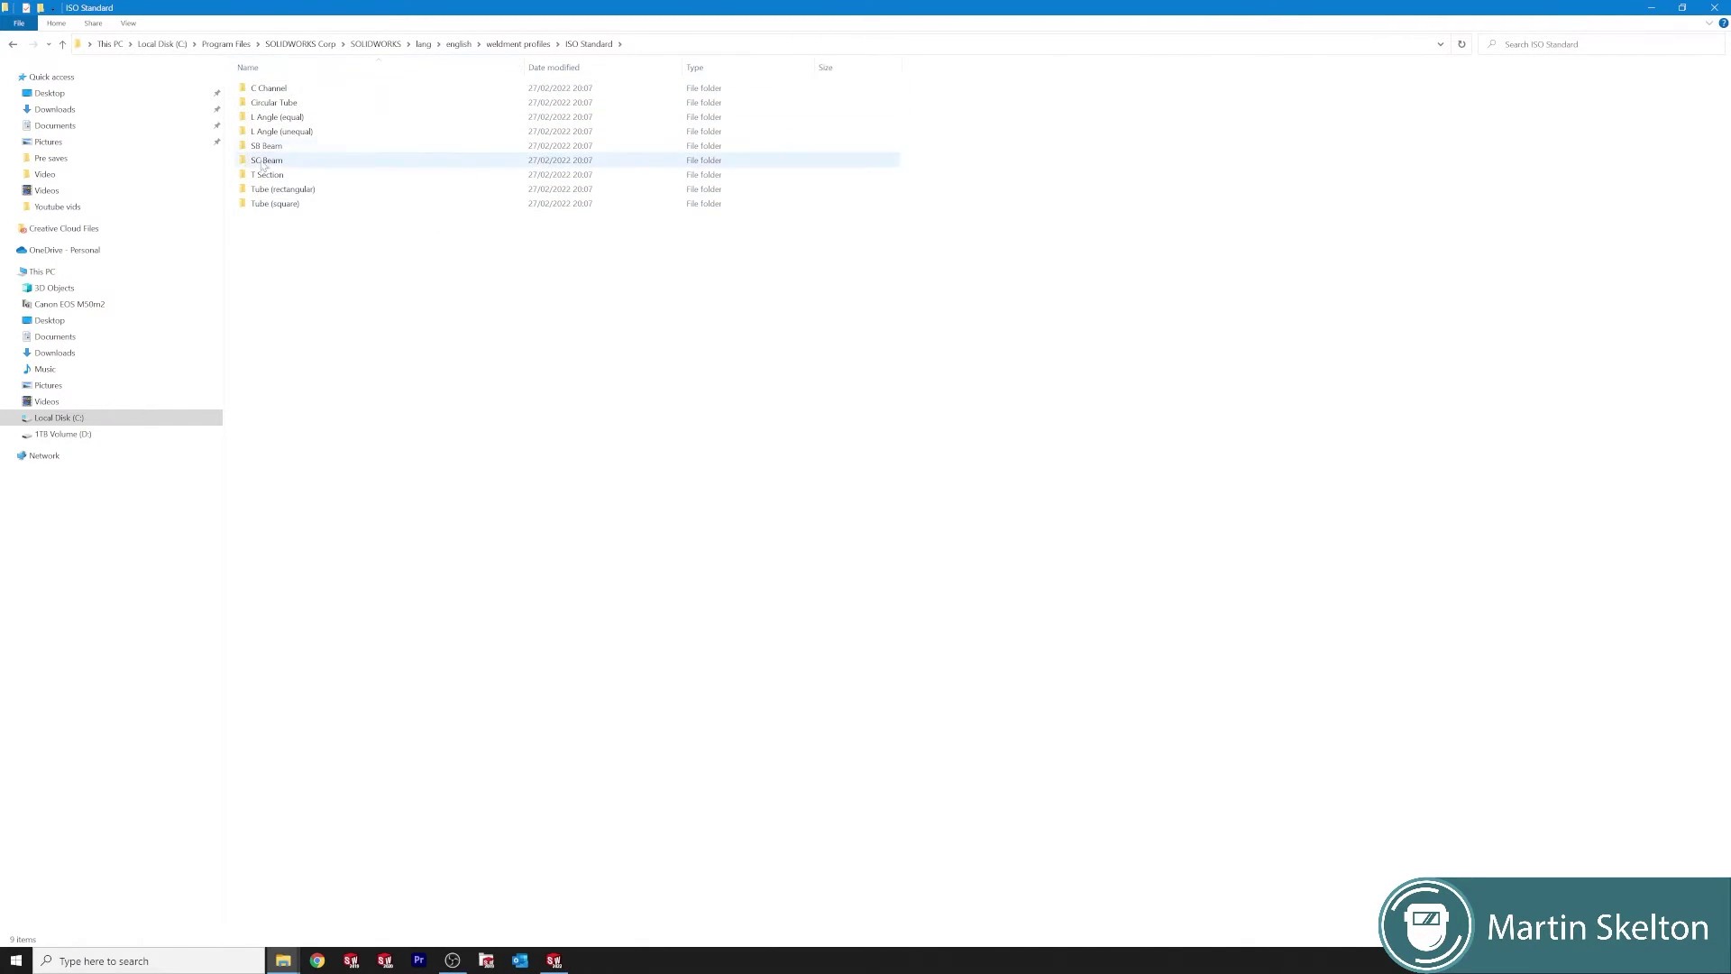
left_click(1651, 8)
- Create a new part and start a sketch on the Top Plane
key("alt+Tab")
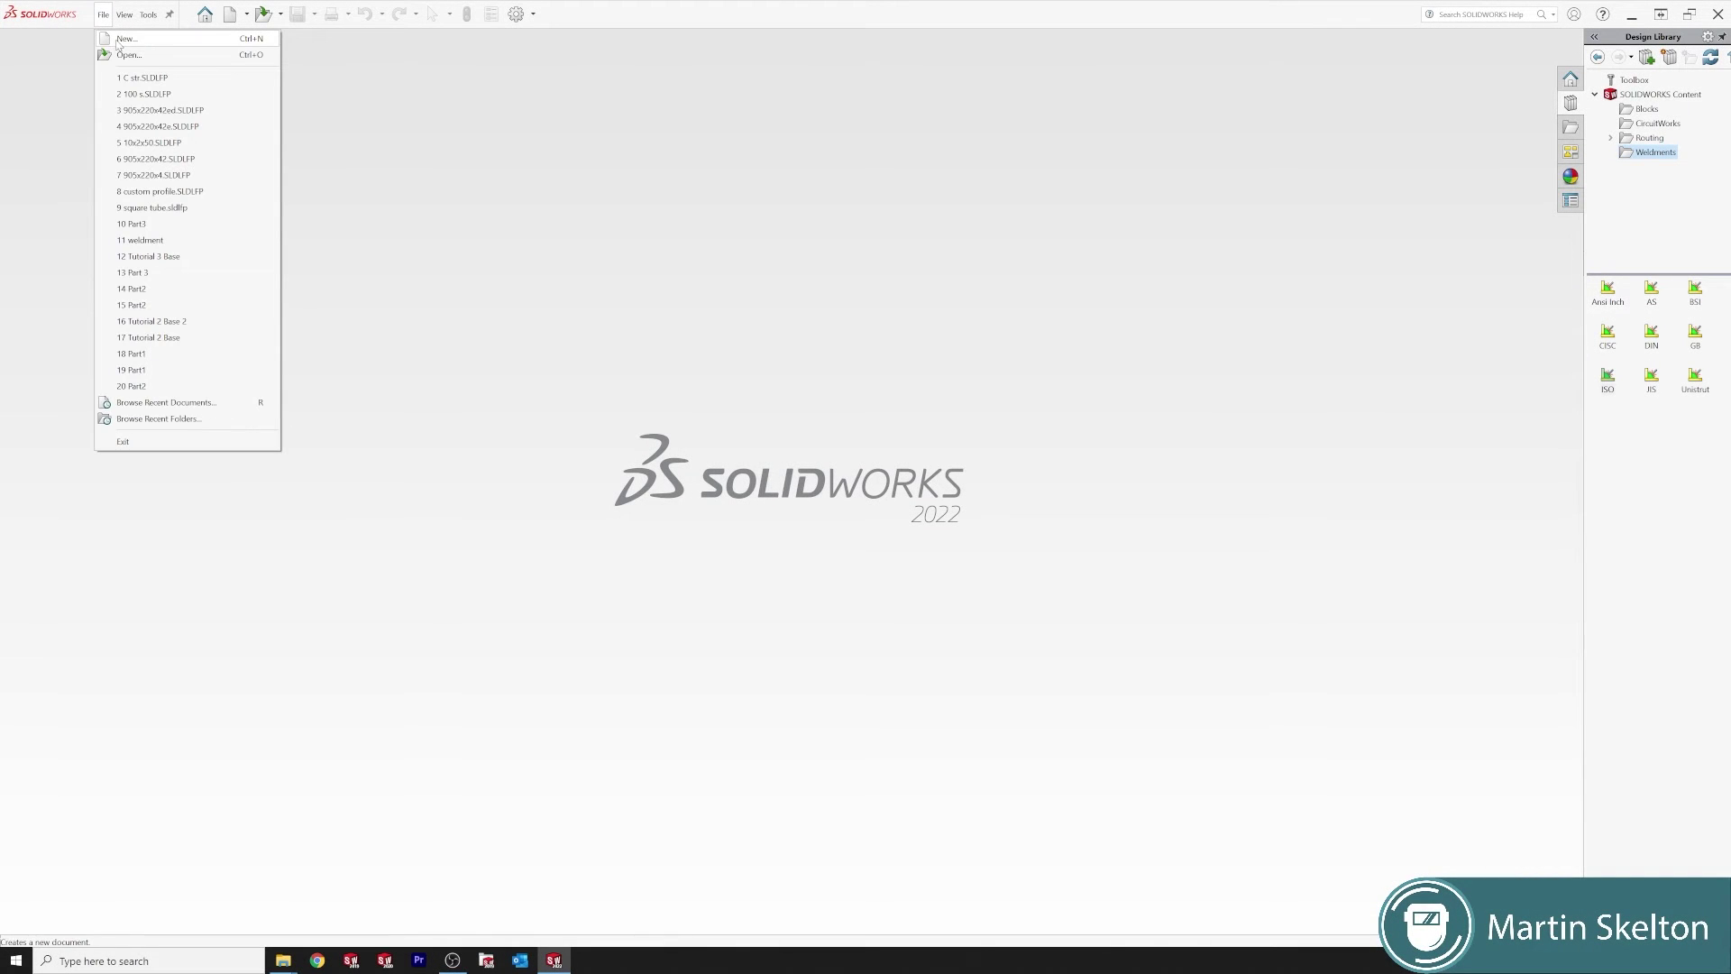
left_click(122, 40)
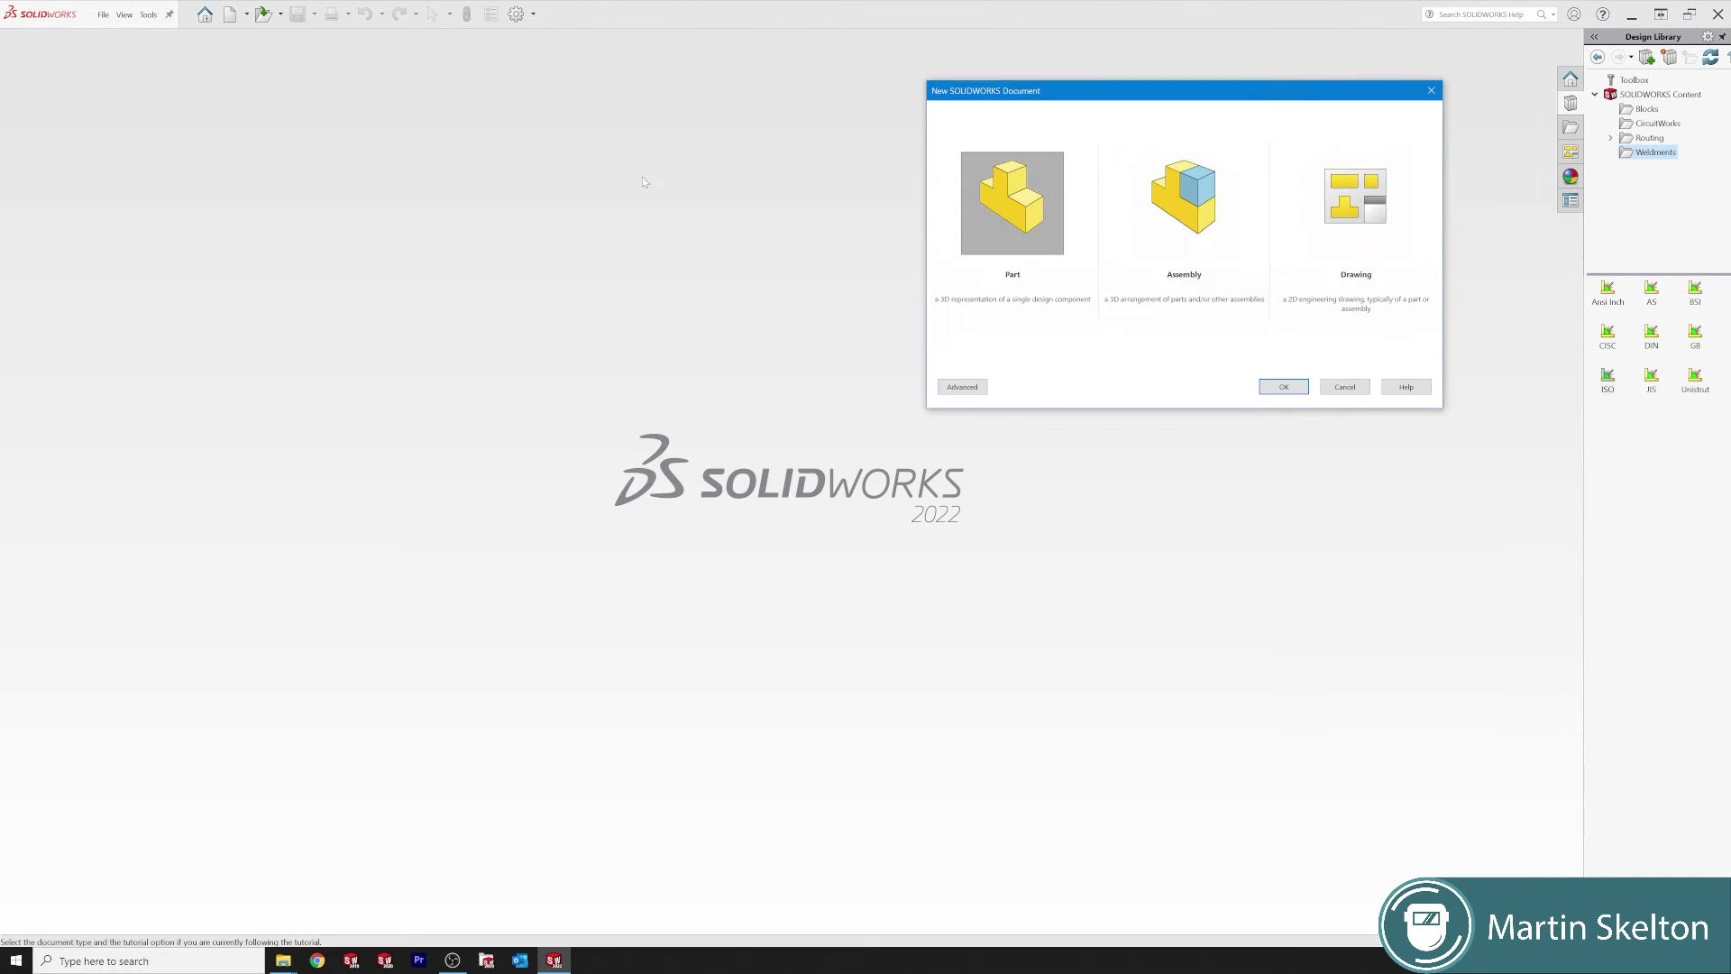
left_click(1289, 385)
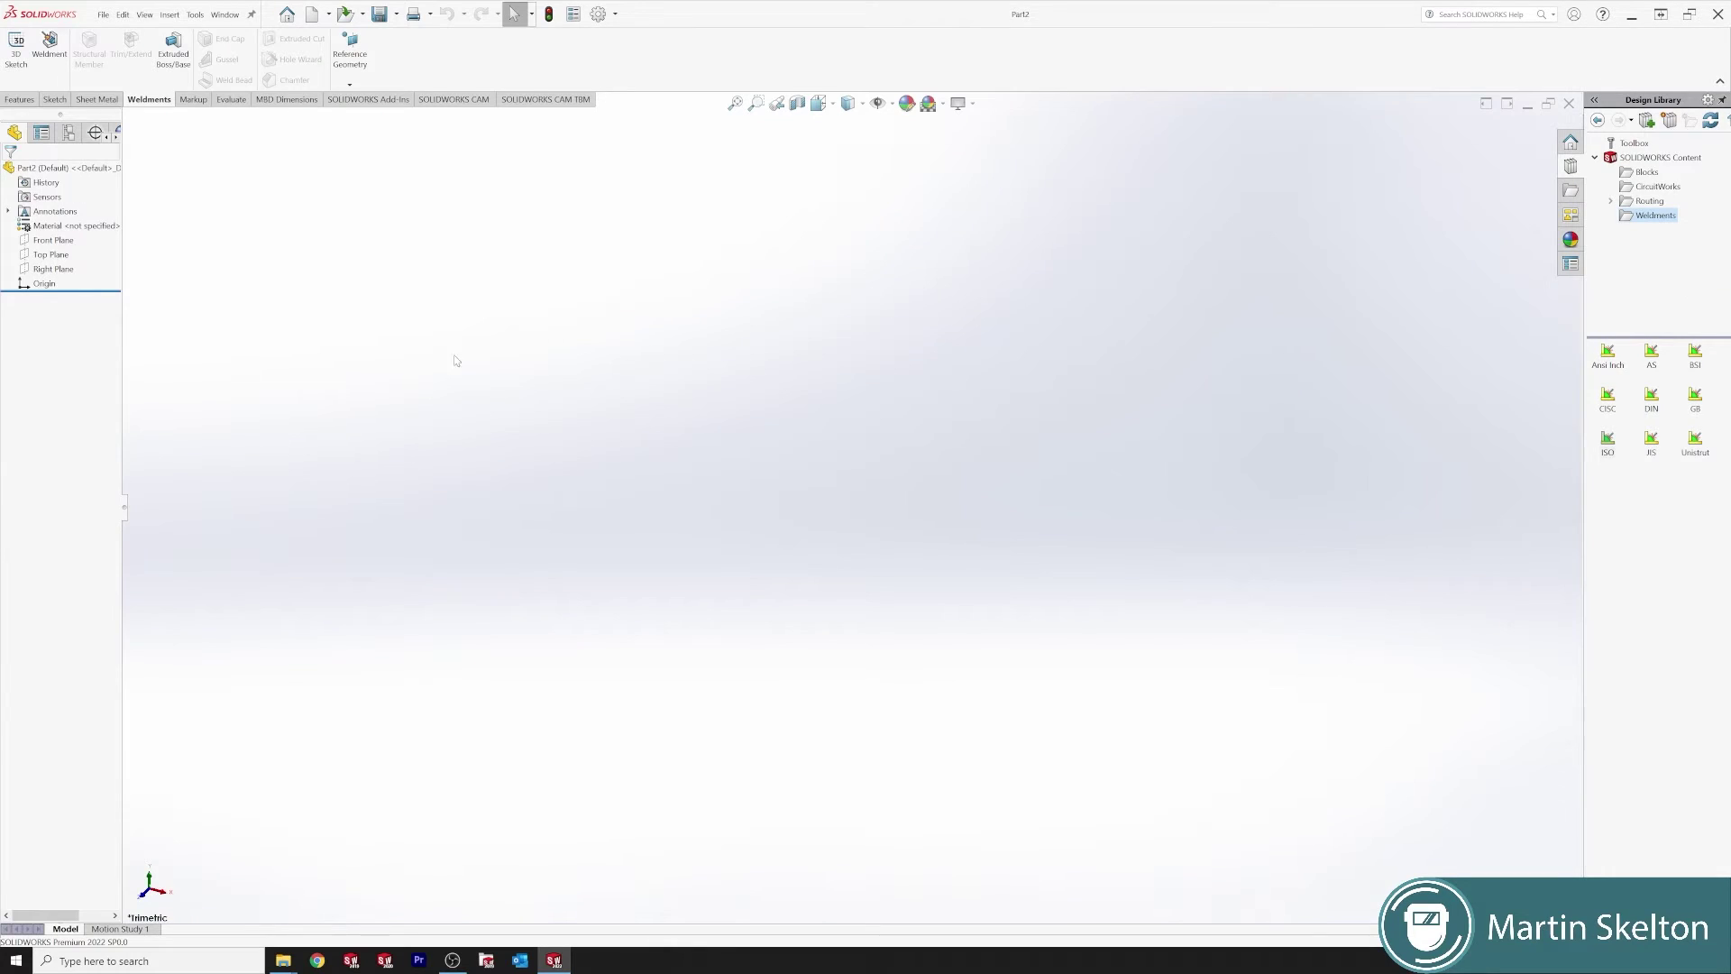
left_click(51, 254)
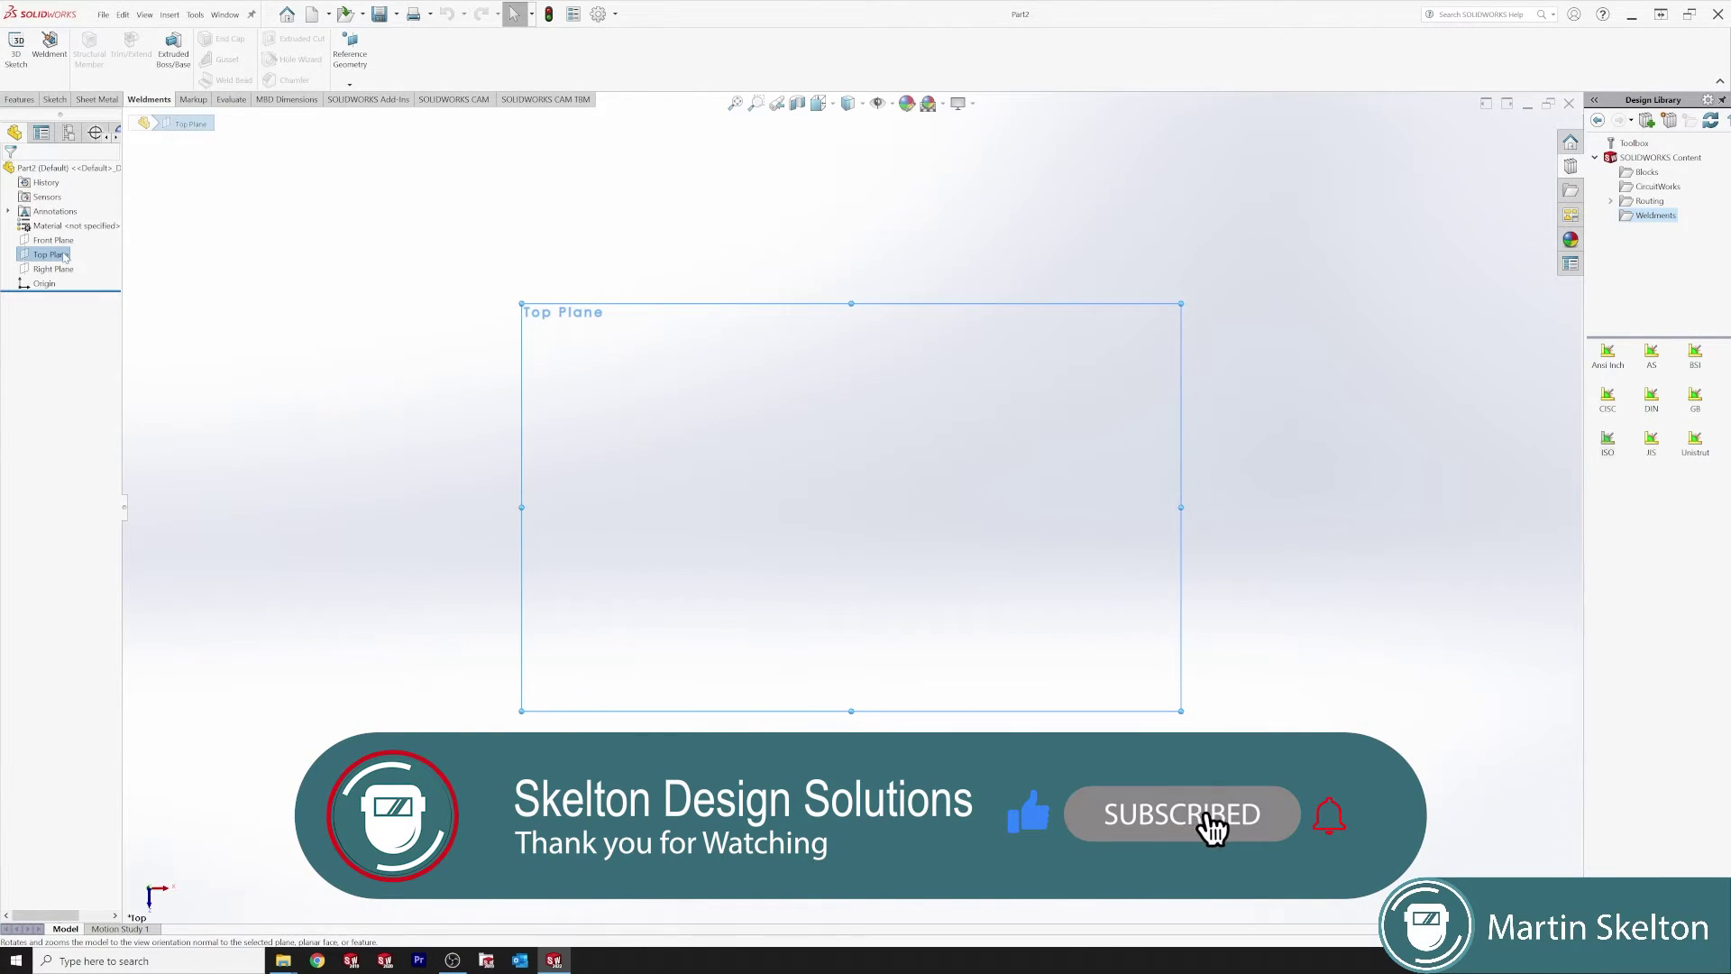
right_click(66, 254)
left_click(73, 236)
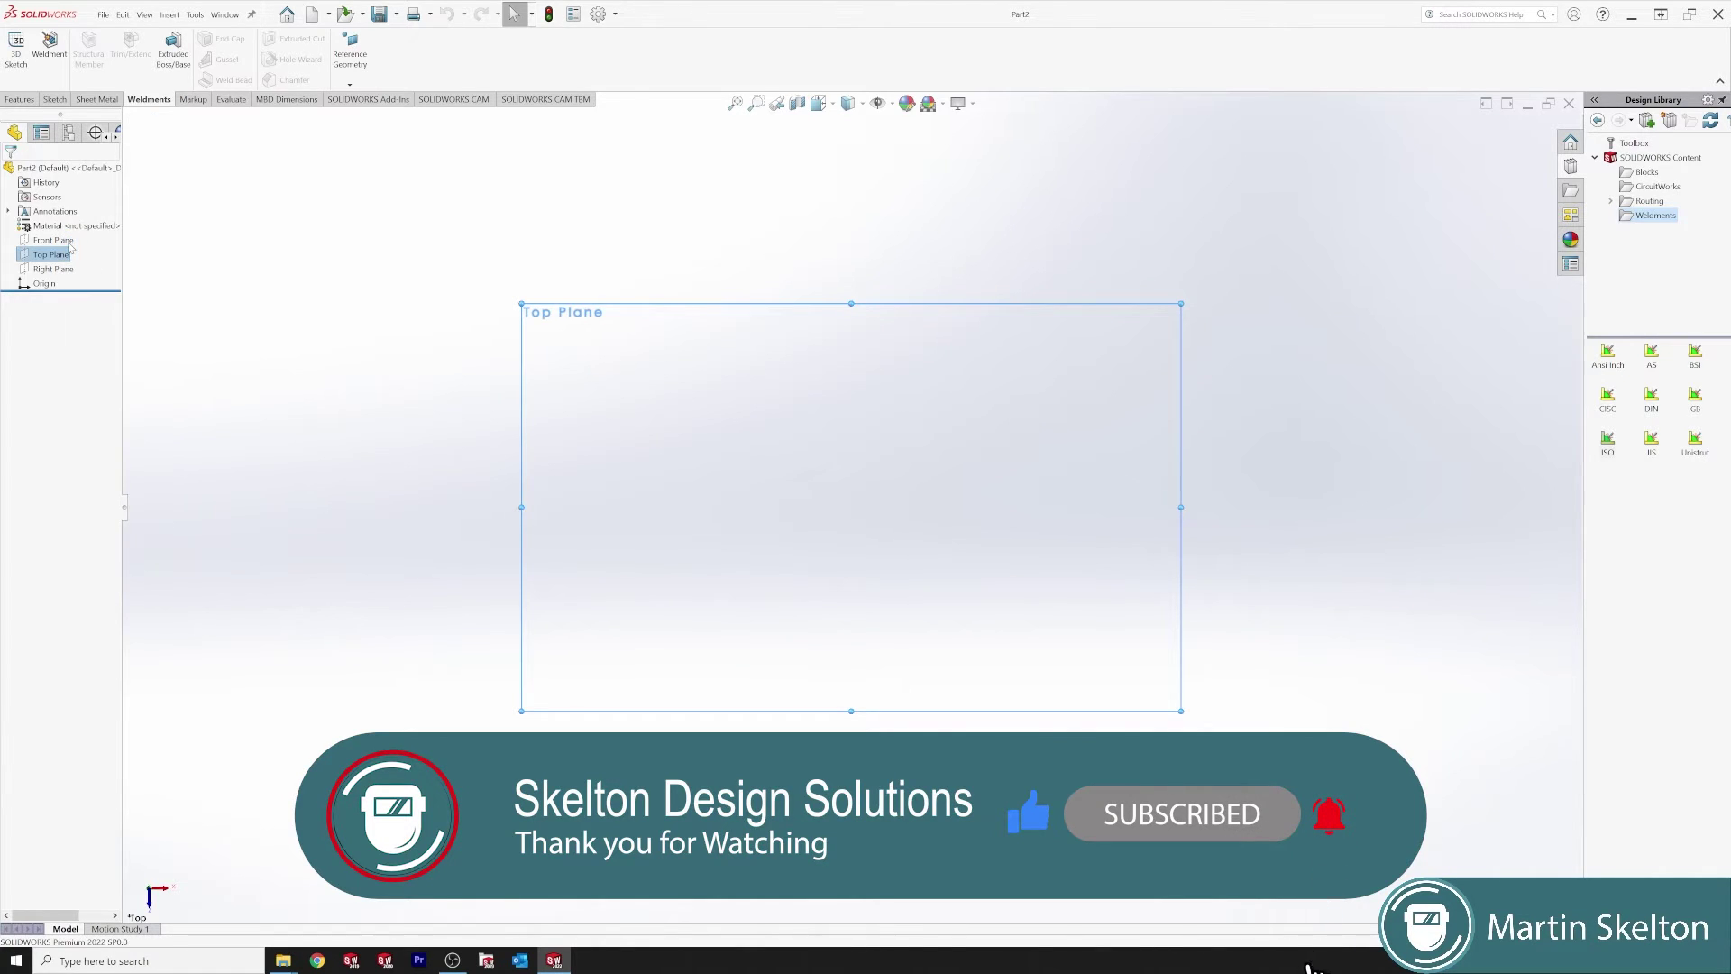
- Draw a vertical line up from the origin, dimension it to 500, and exit the sketch
left_click(83, 40)
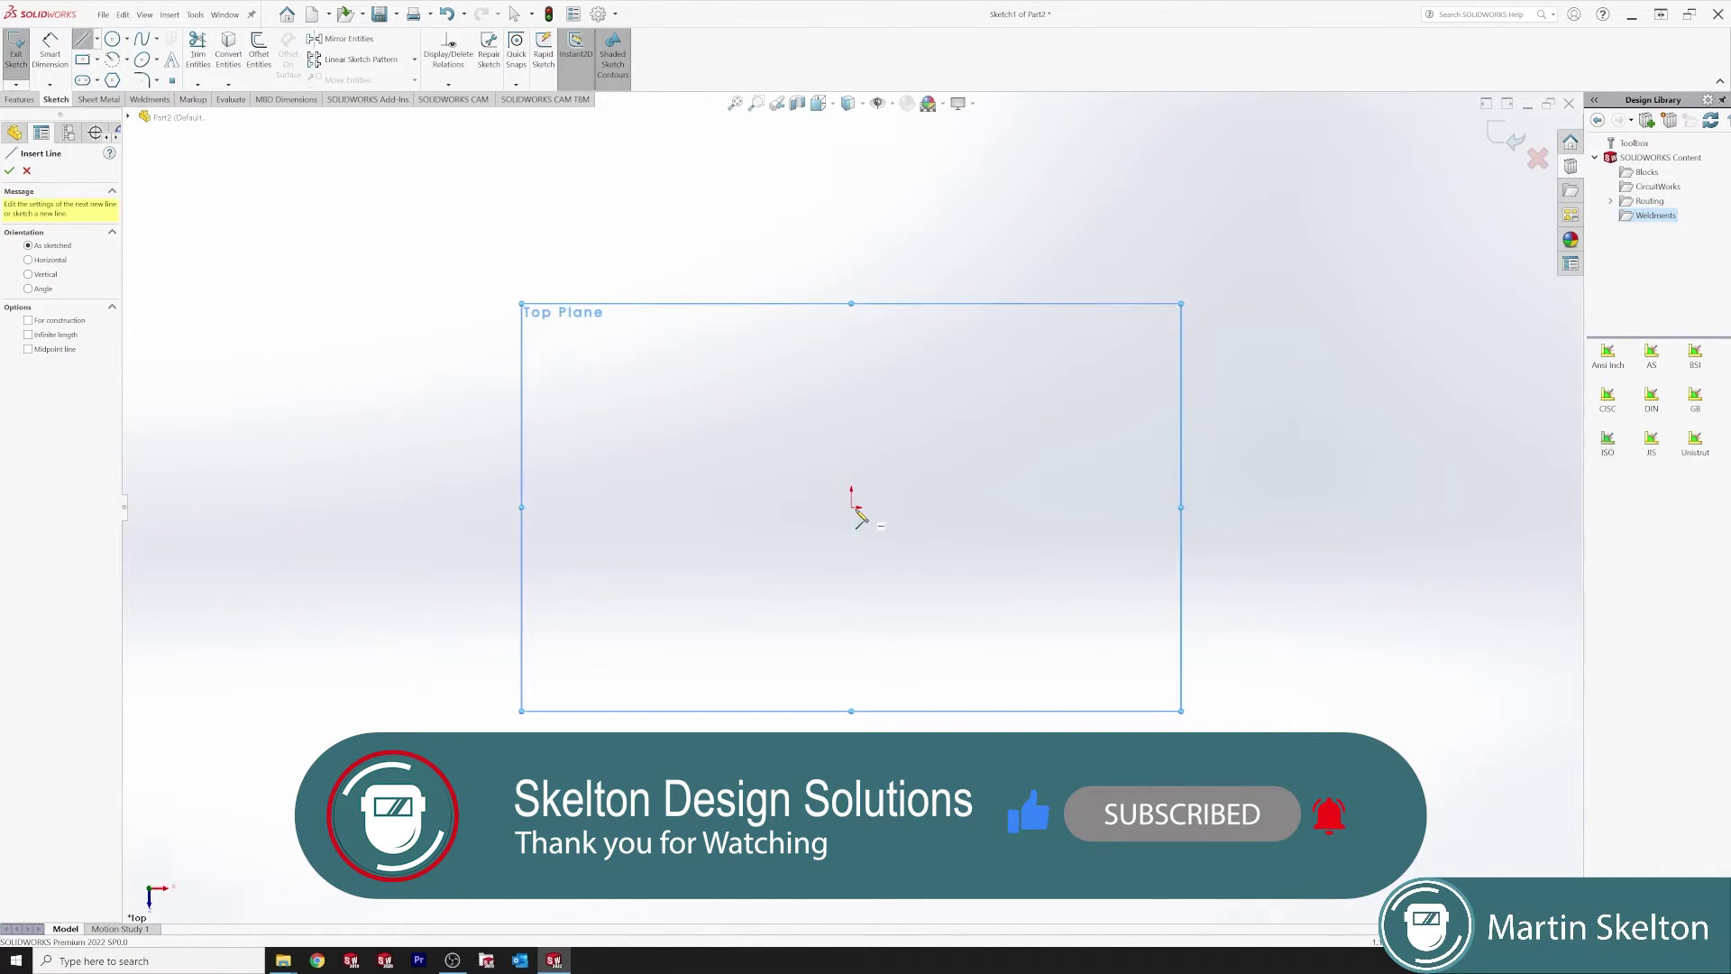
left_click(851, 507)
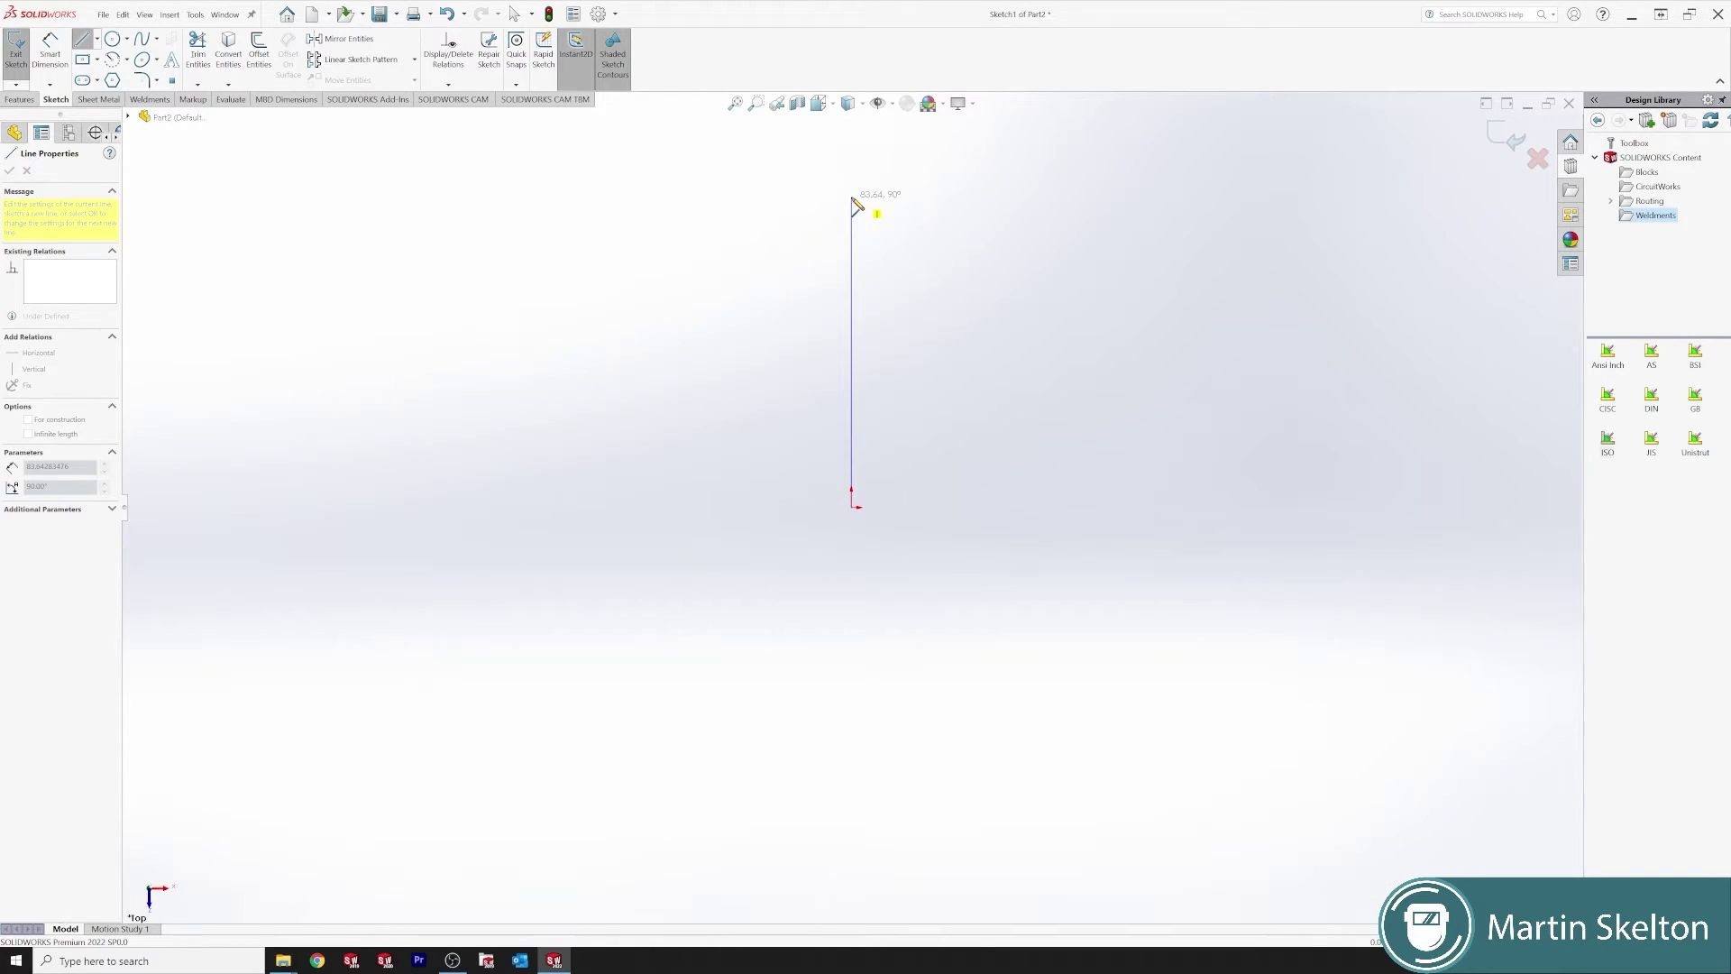
left_click(852, 199)
key("Escape")
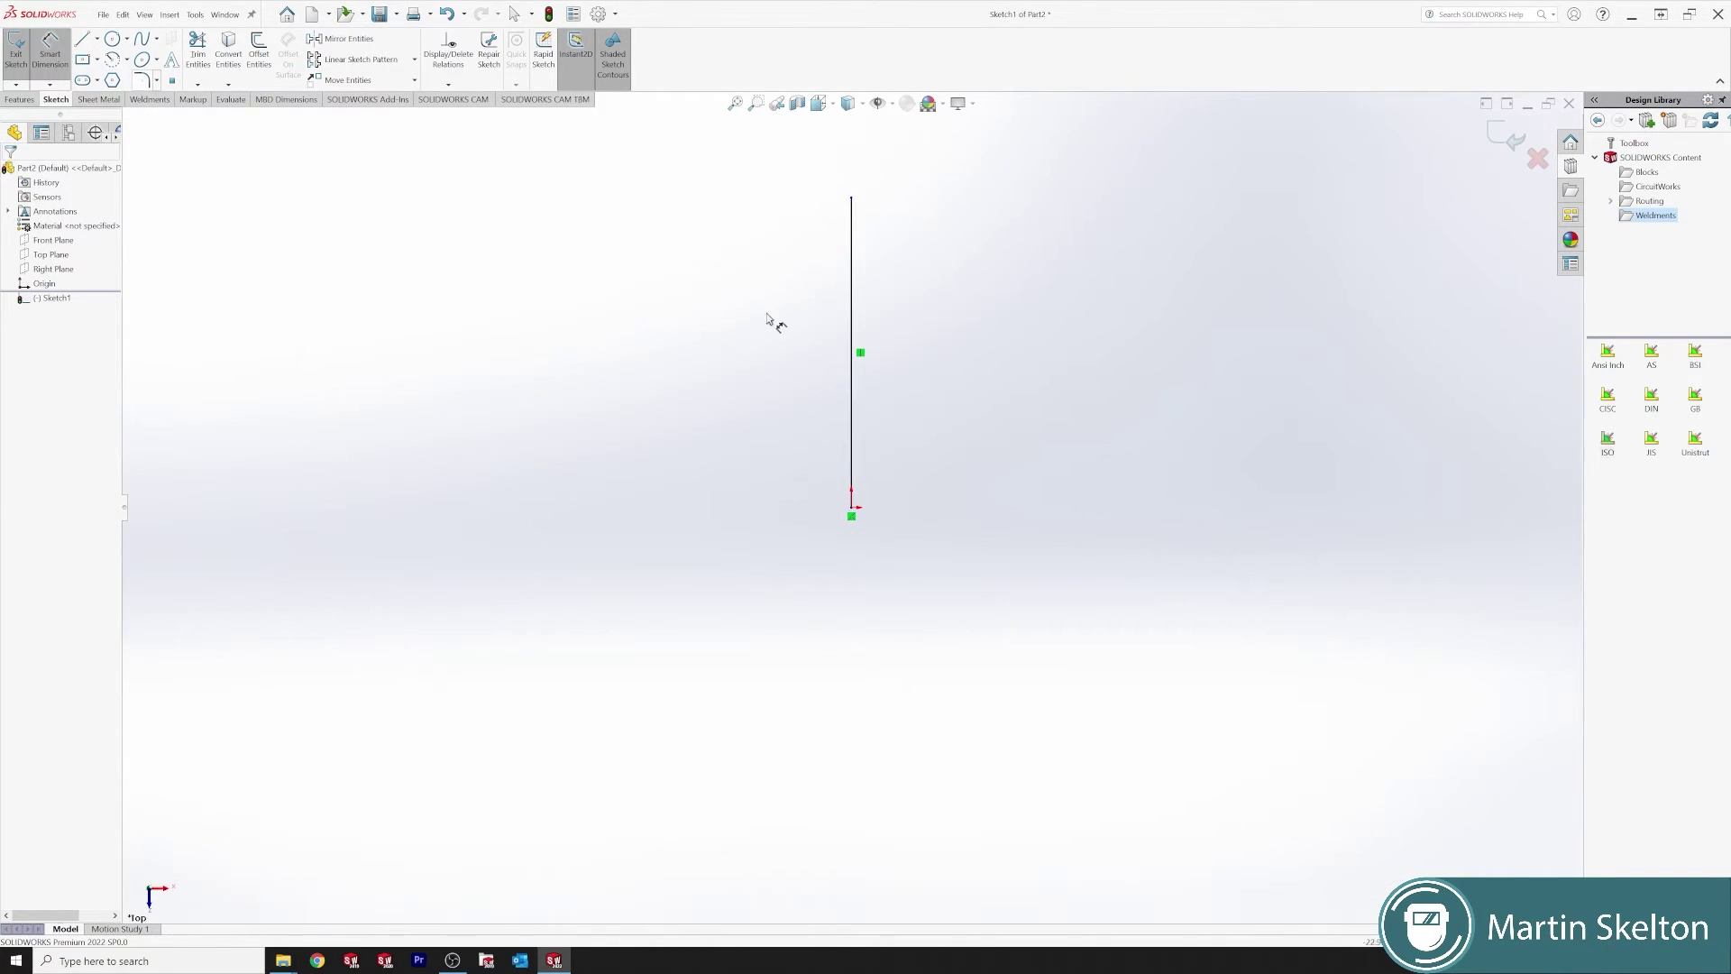
left_click(852, 277)
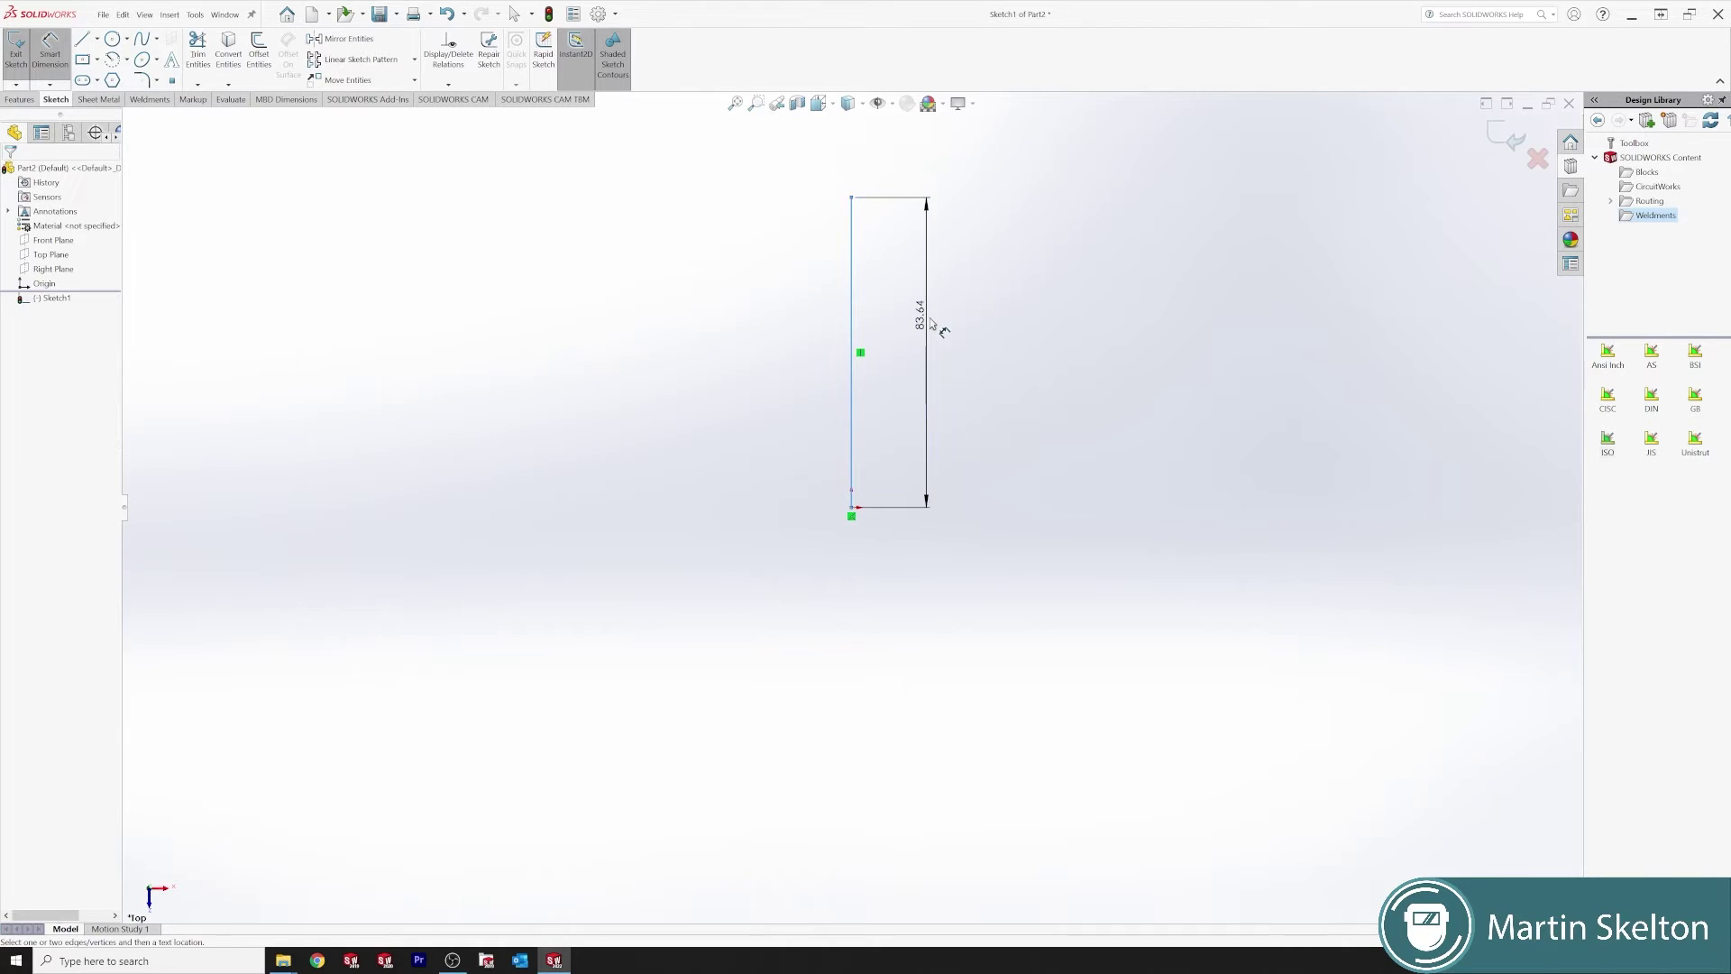
left_click(931, 323)
type("500")
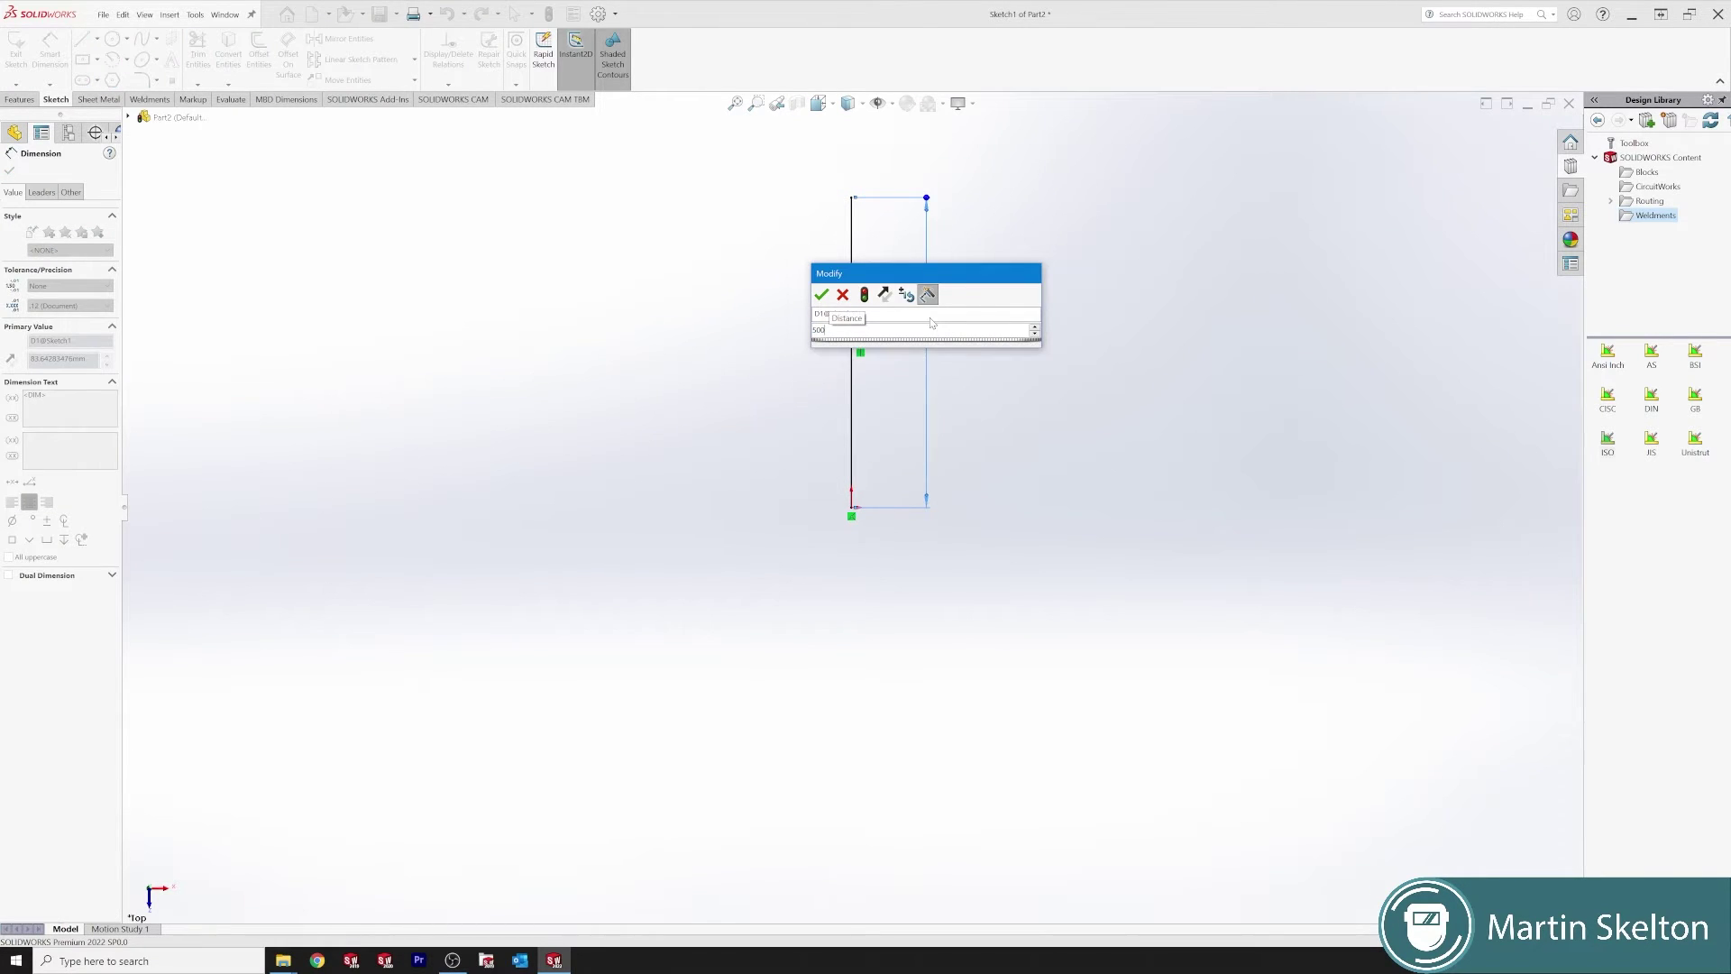
key("Return")
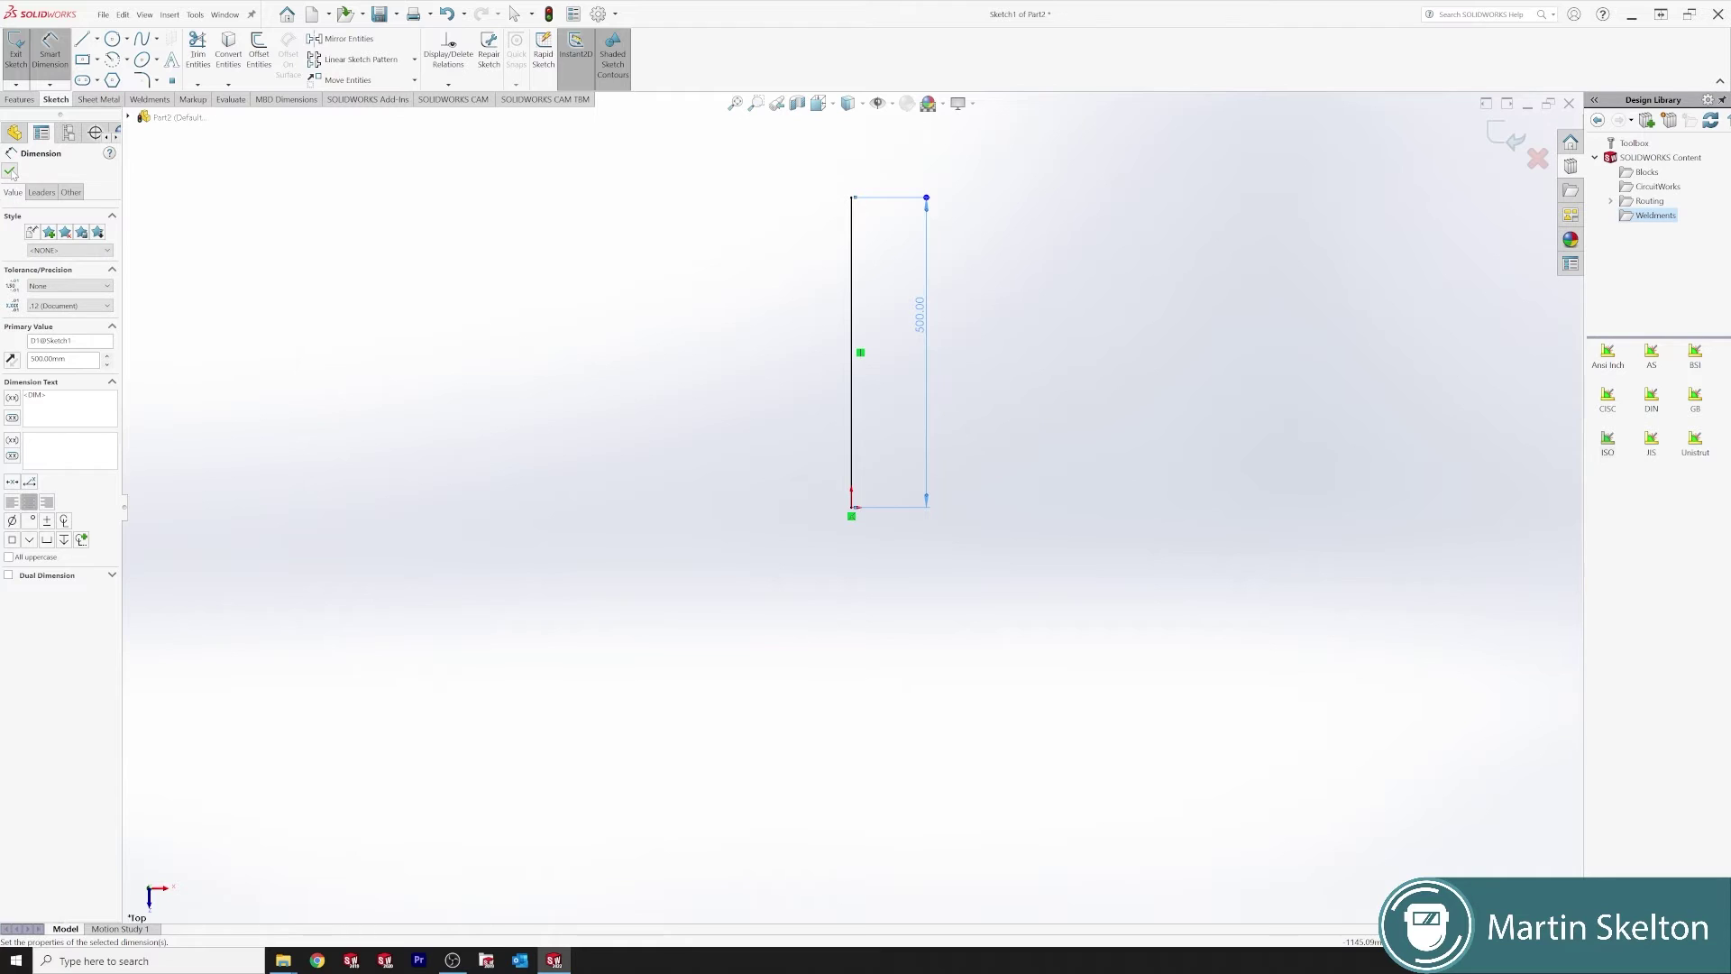
left_click(10, 171)
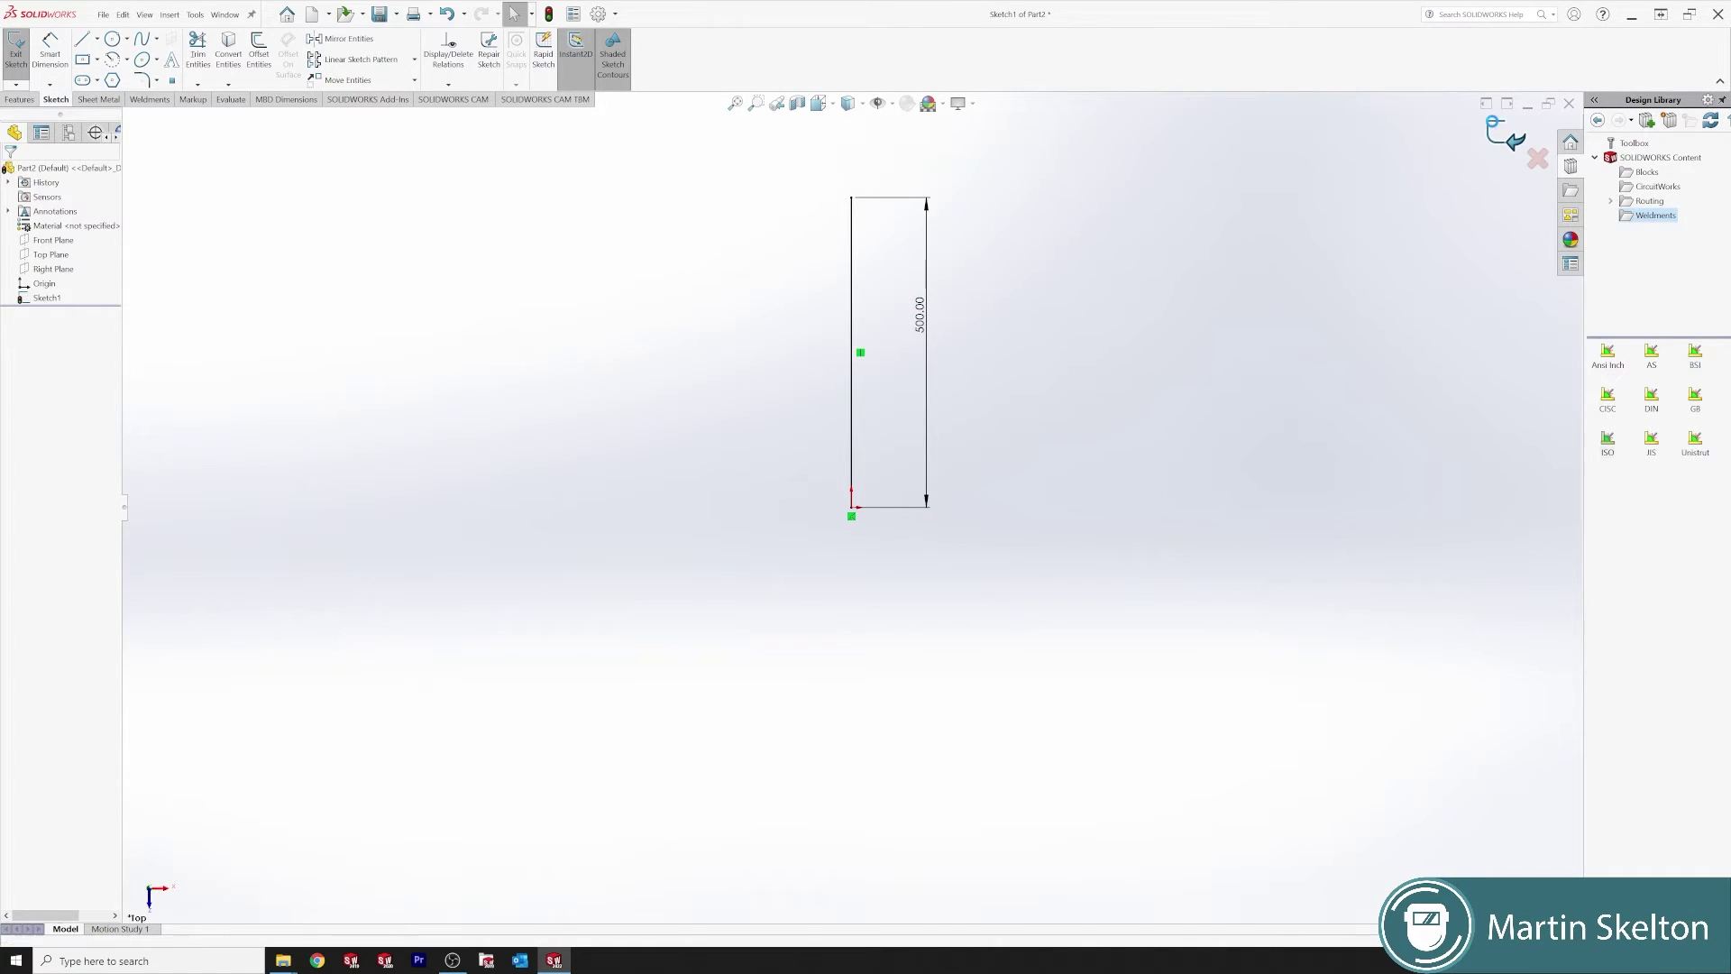
- Start a Structural Member with ISO Standard and Tube (square) type, and browse the size list
left_click(90, 49)
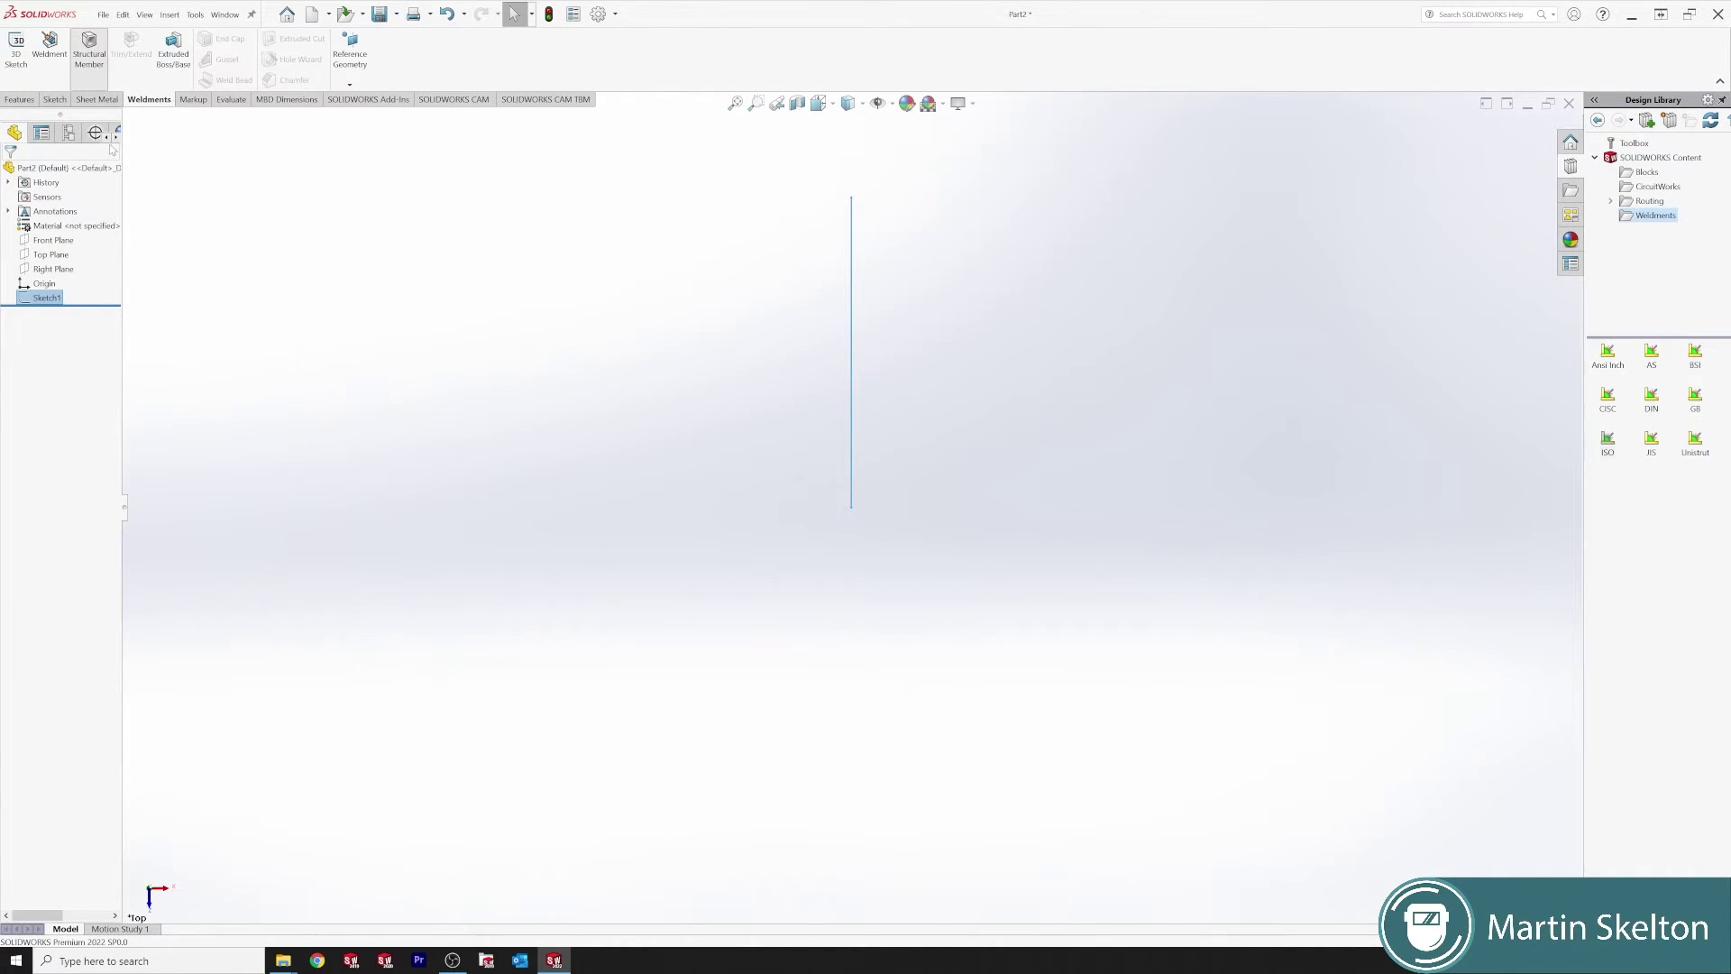
left_click(106, 257)
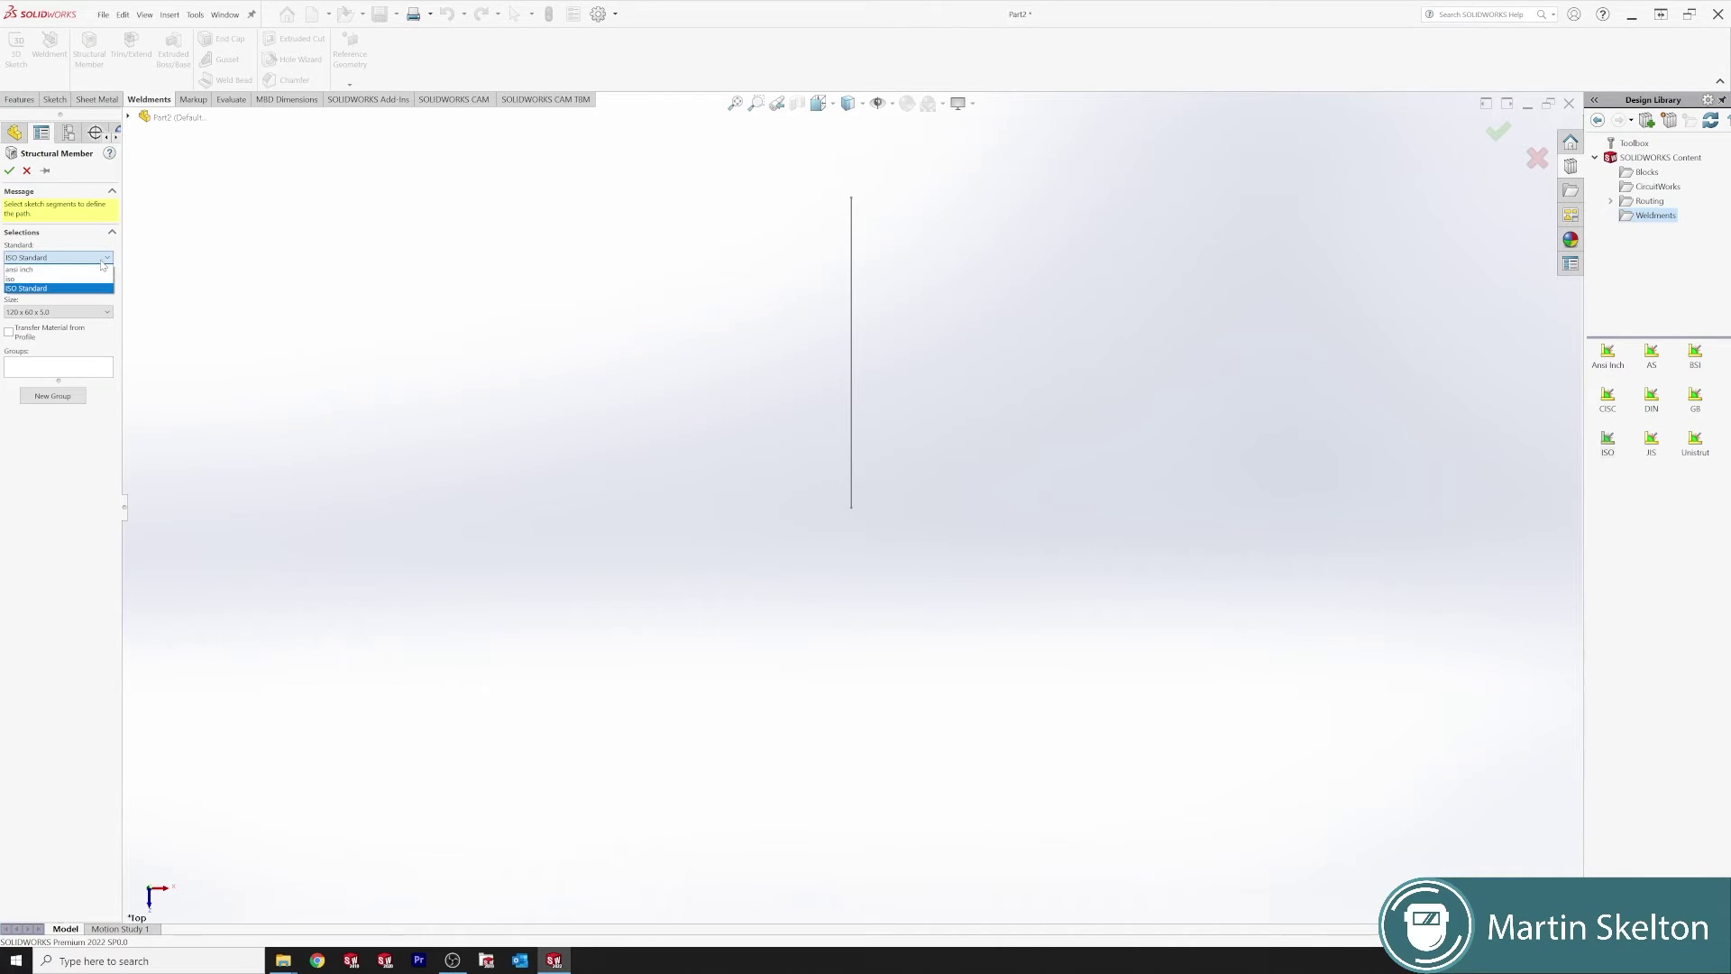
left_click(36, 288)
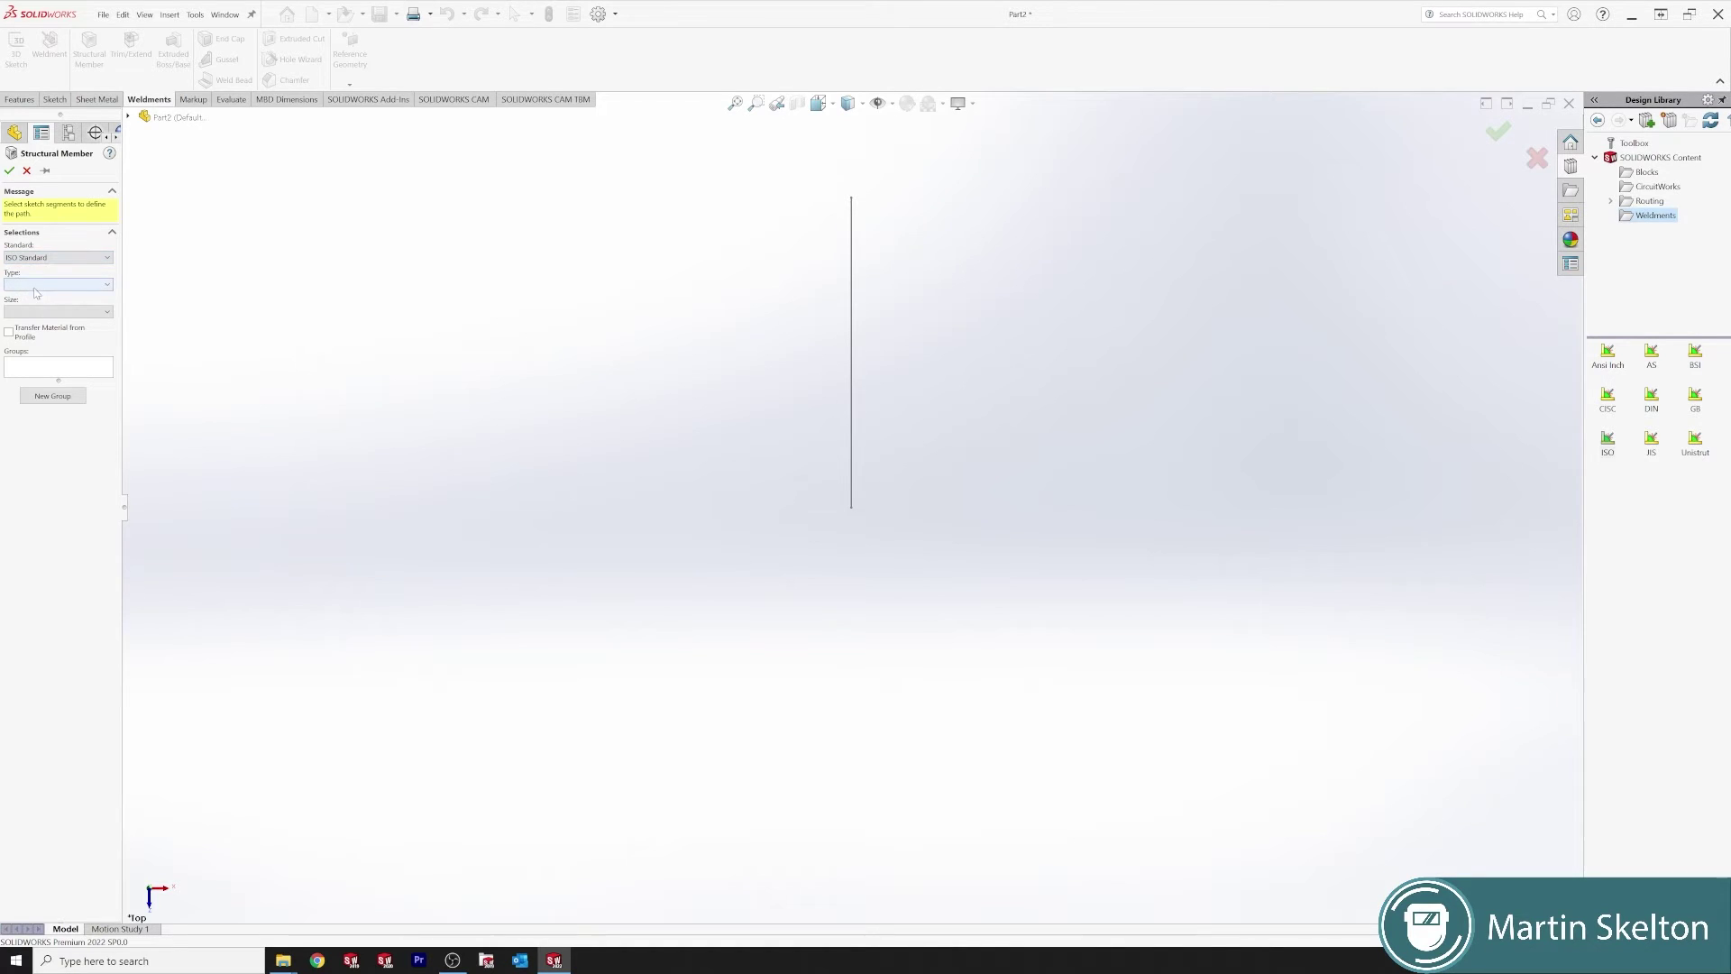
left_click(60, 284)
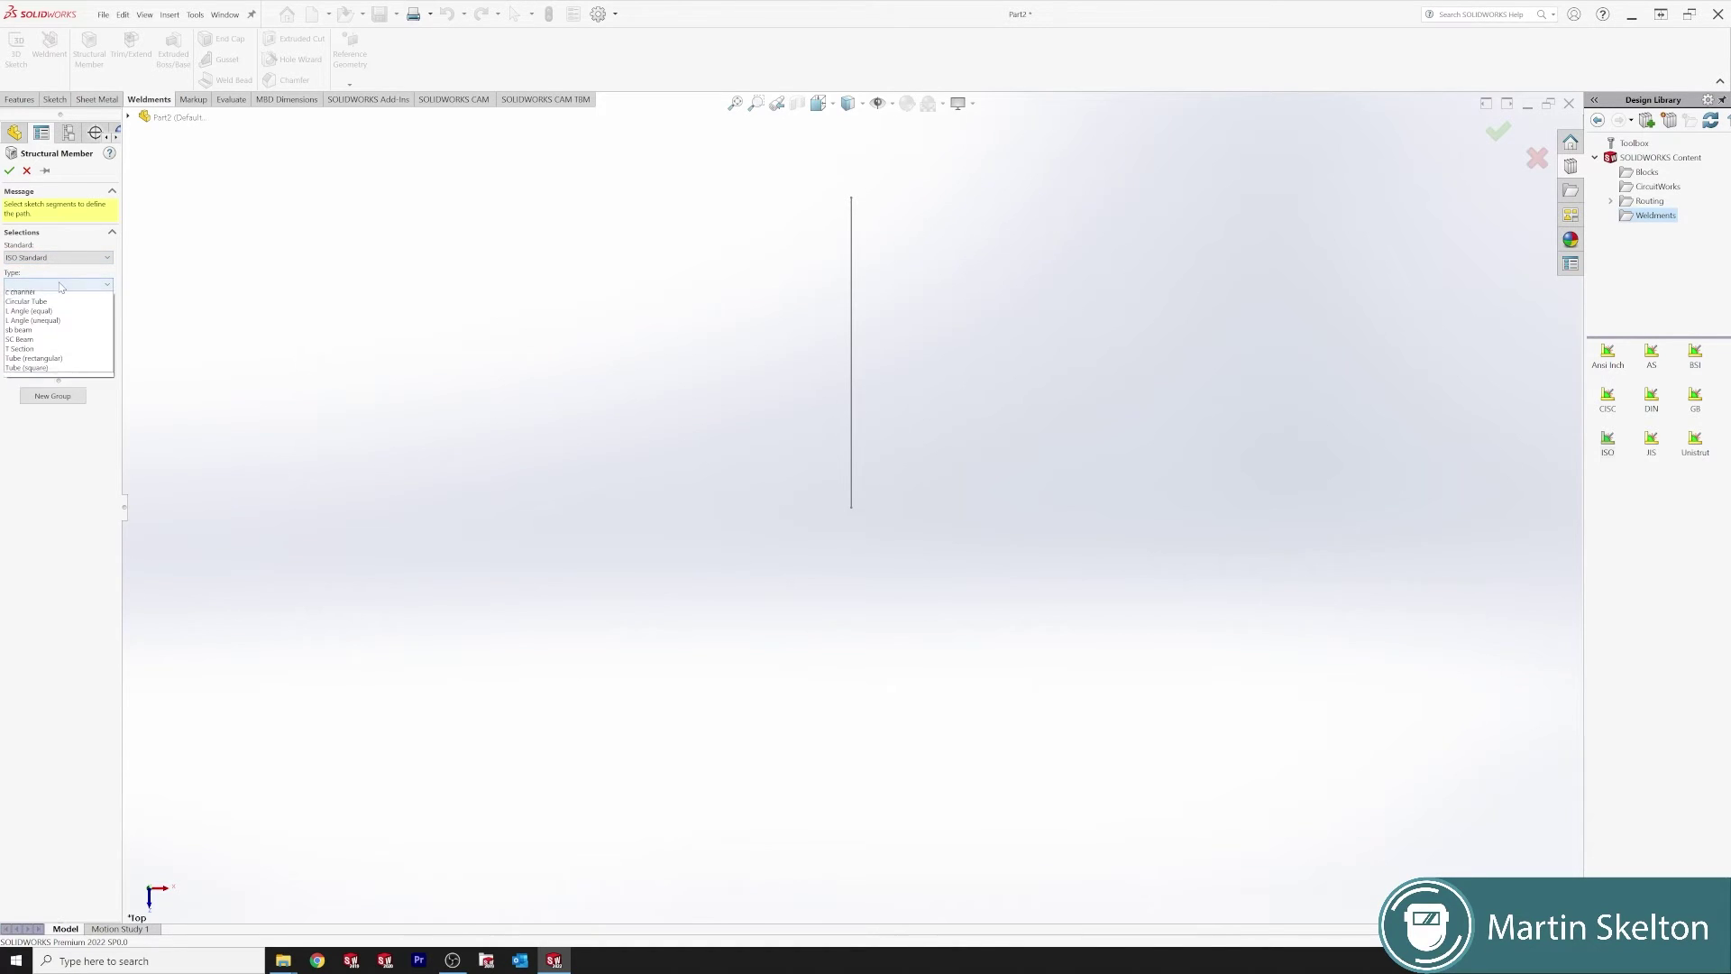
left_click(45, 372)
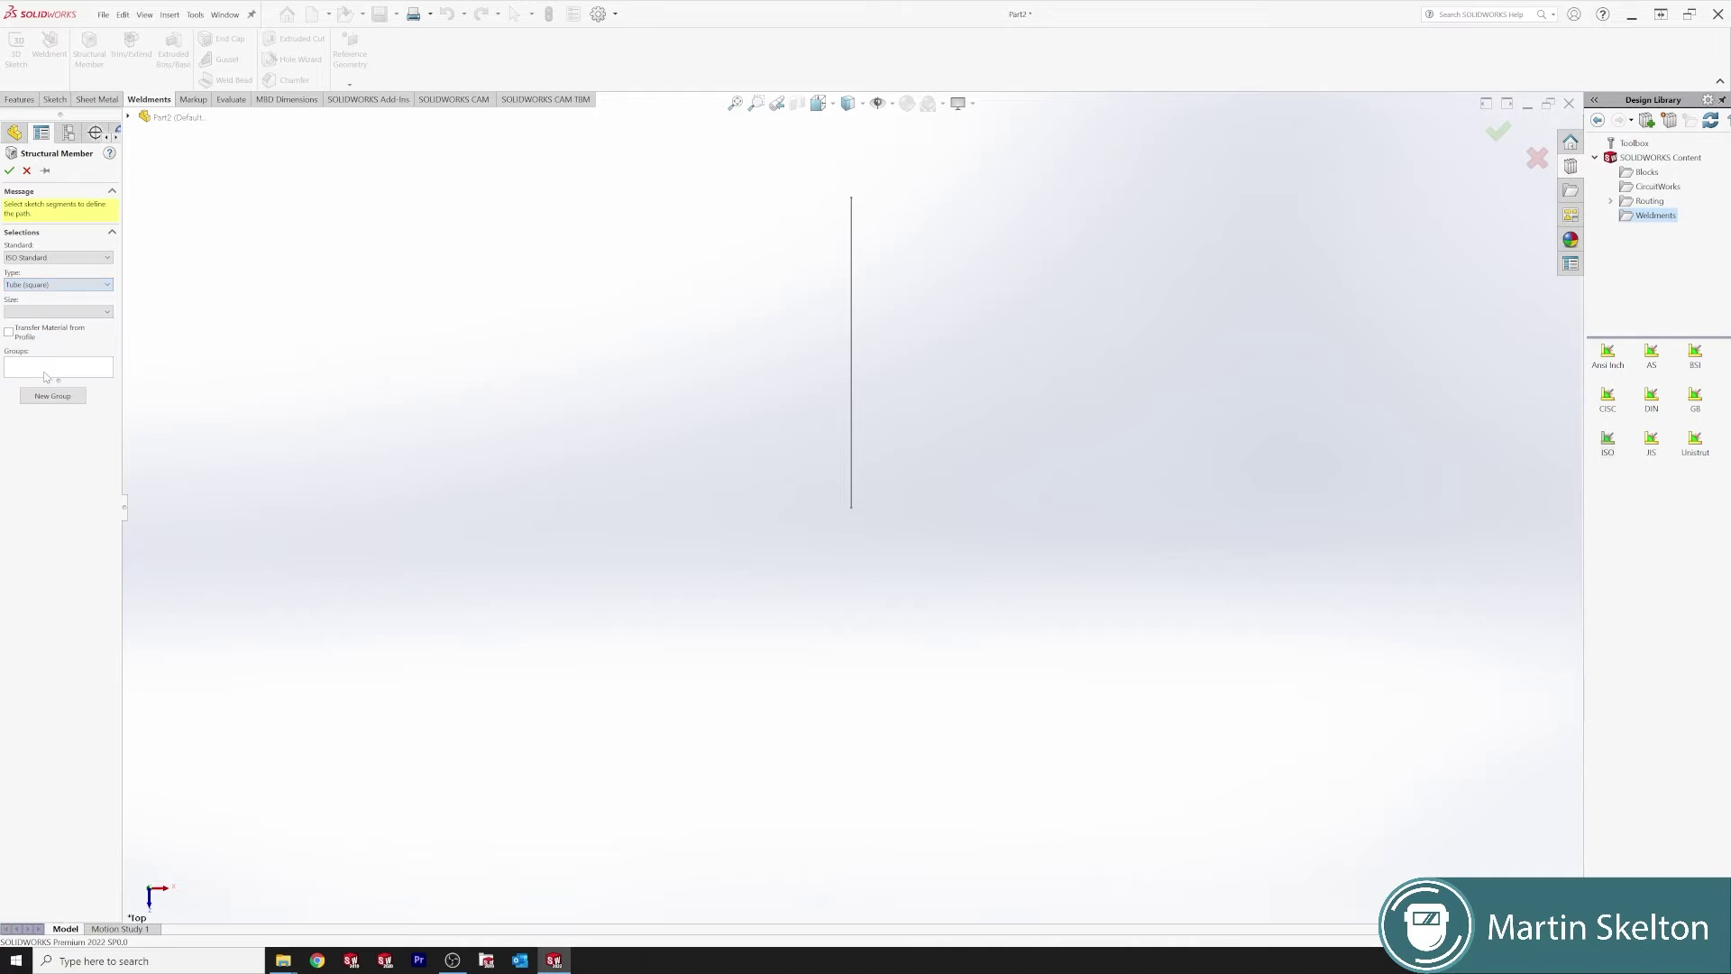
left_click(72, 311)
scroll(116, 400, "down", 5)
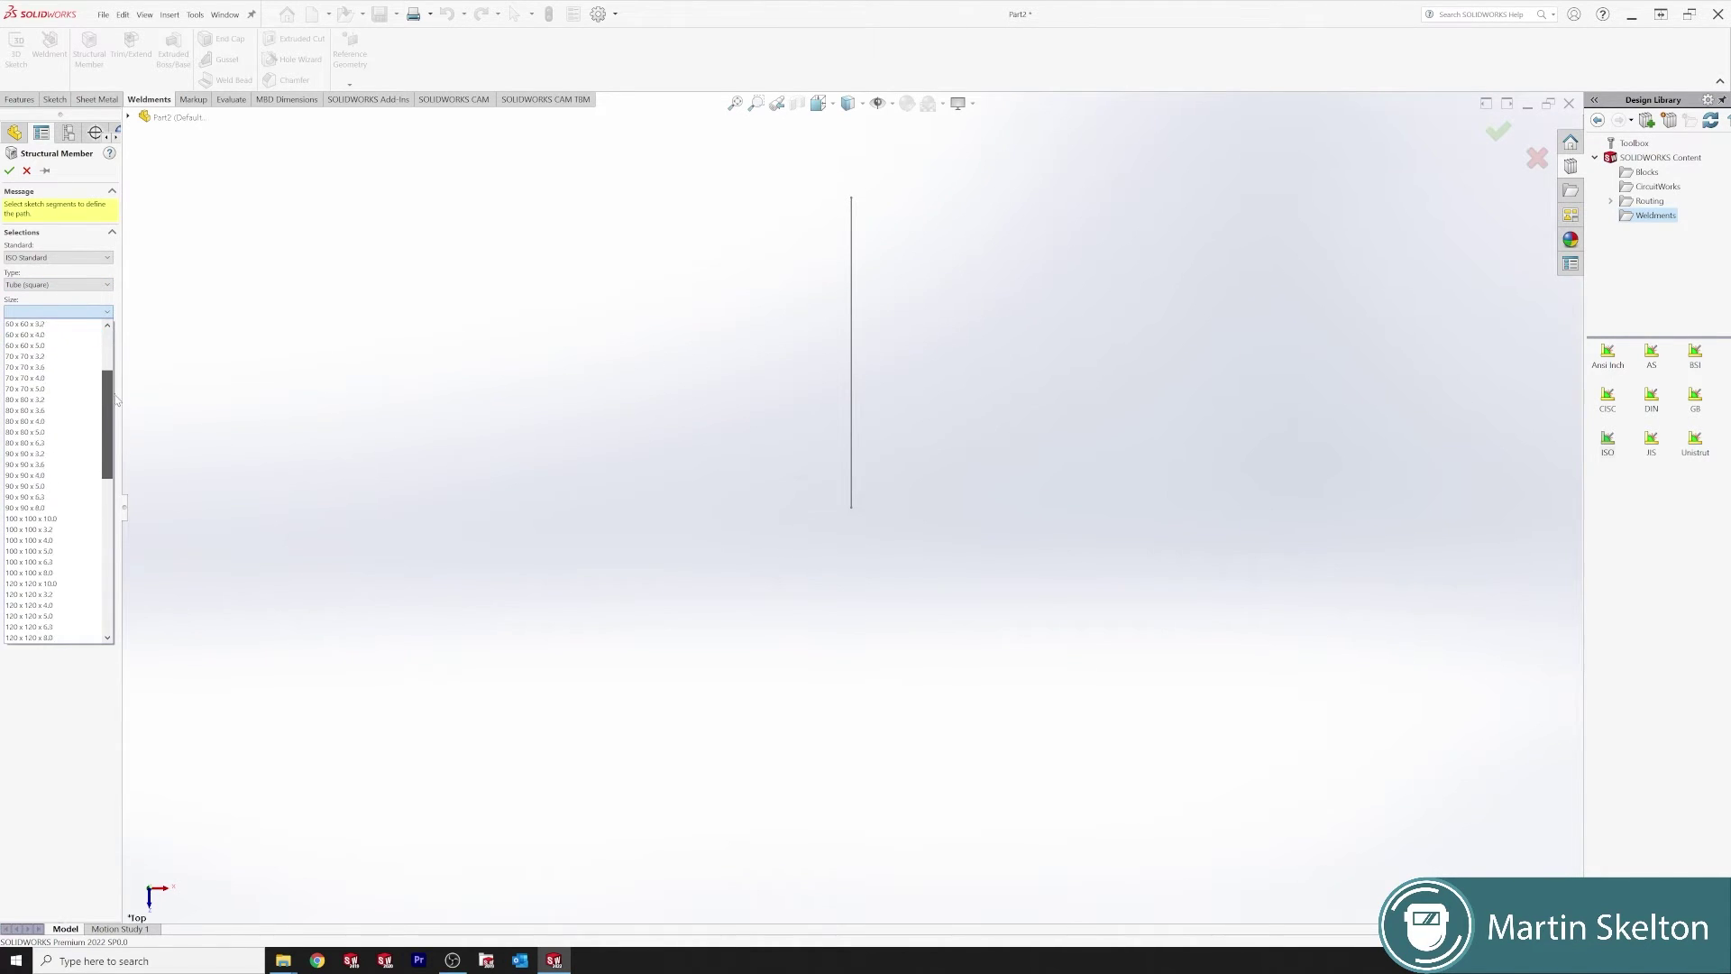
left_click_drag(116, 400, 99, 546)
scroll(89, 587, "up", 15)
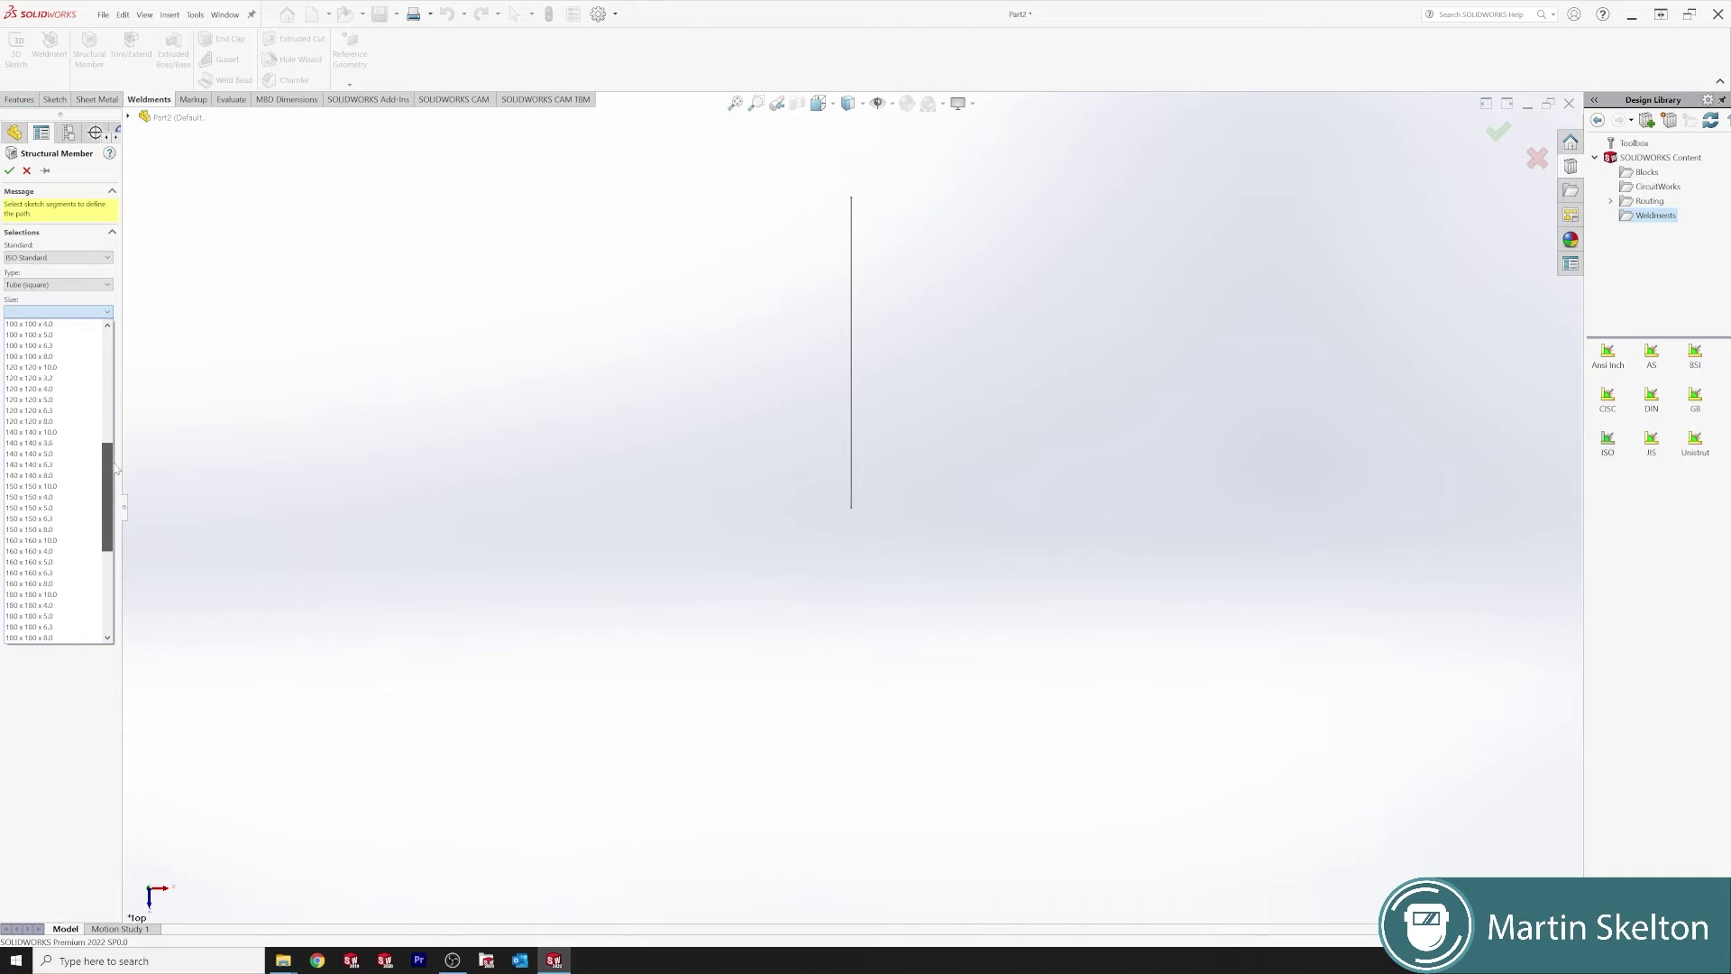
- Run a 40 x 40 x 3.2 square tube along the vertical line, then enlarge it to 100 x 100 x 10.0
left_click(38, 388)
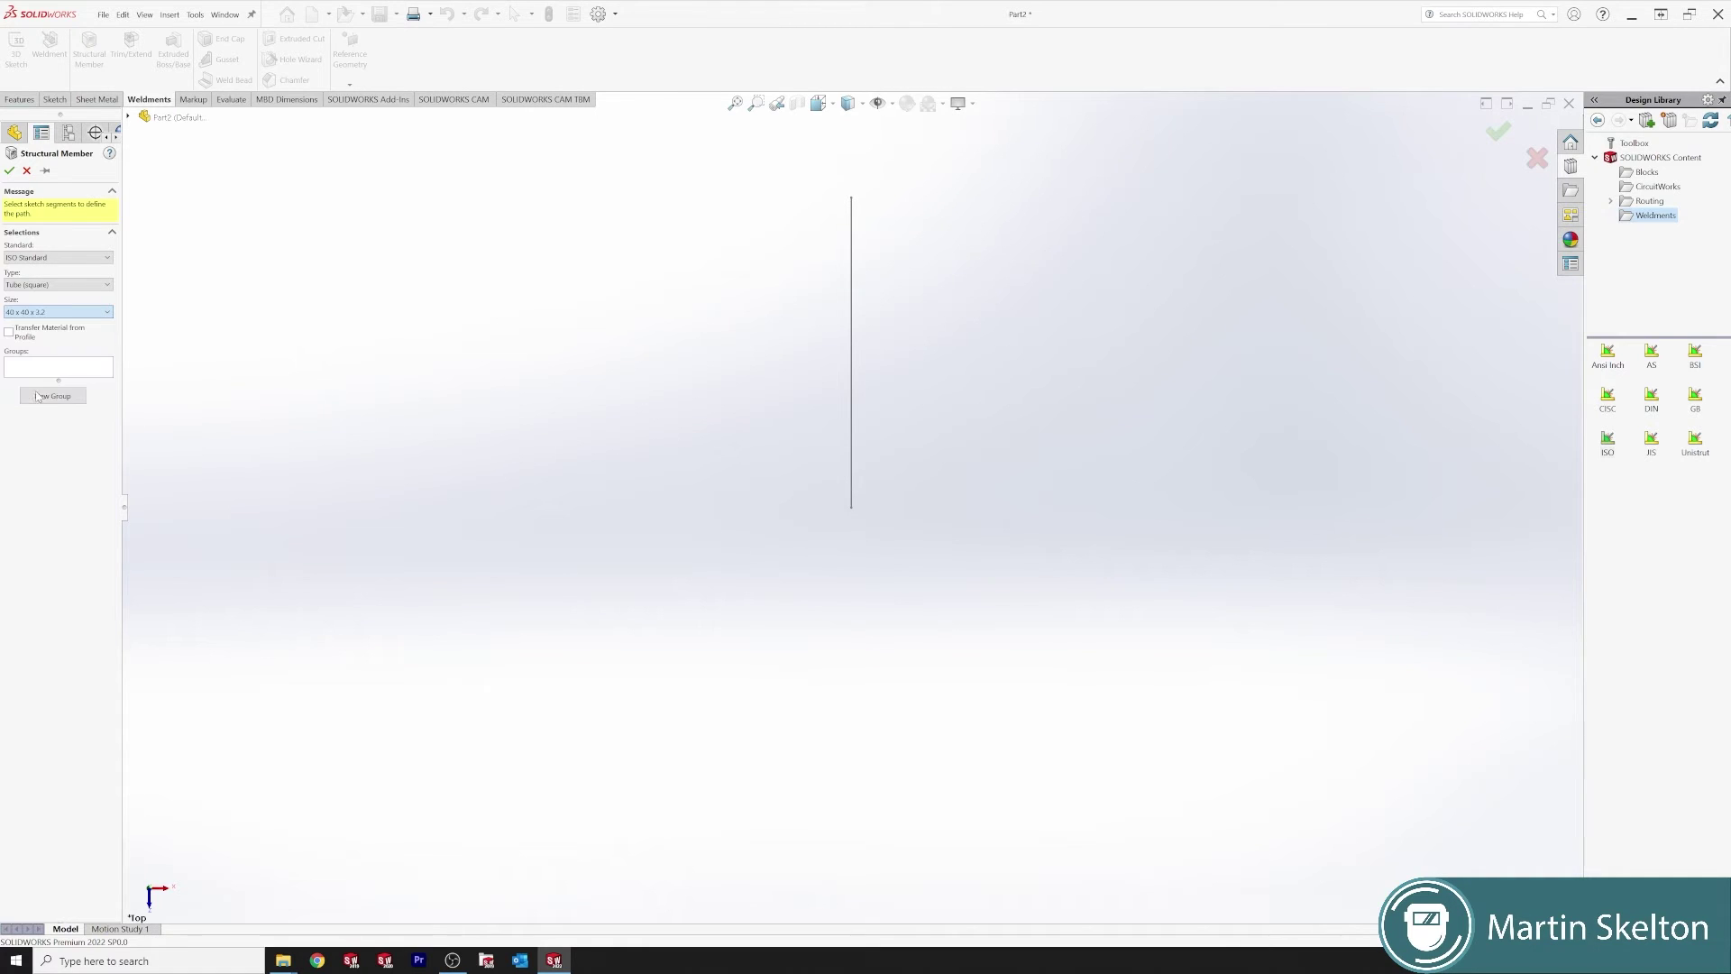
left_click(853, 366)
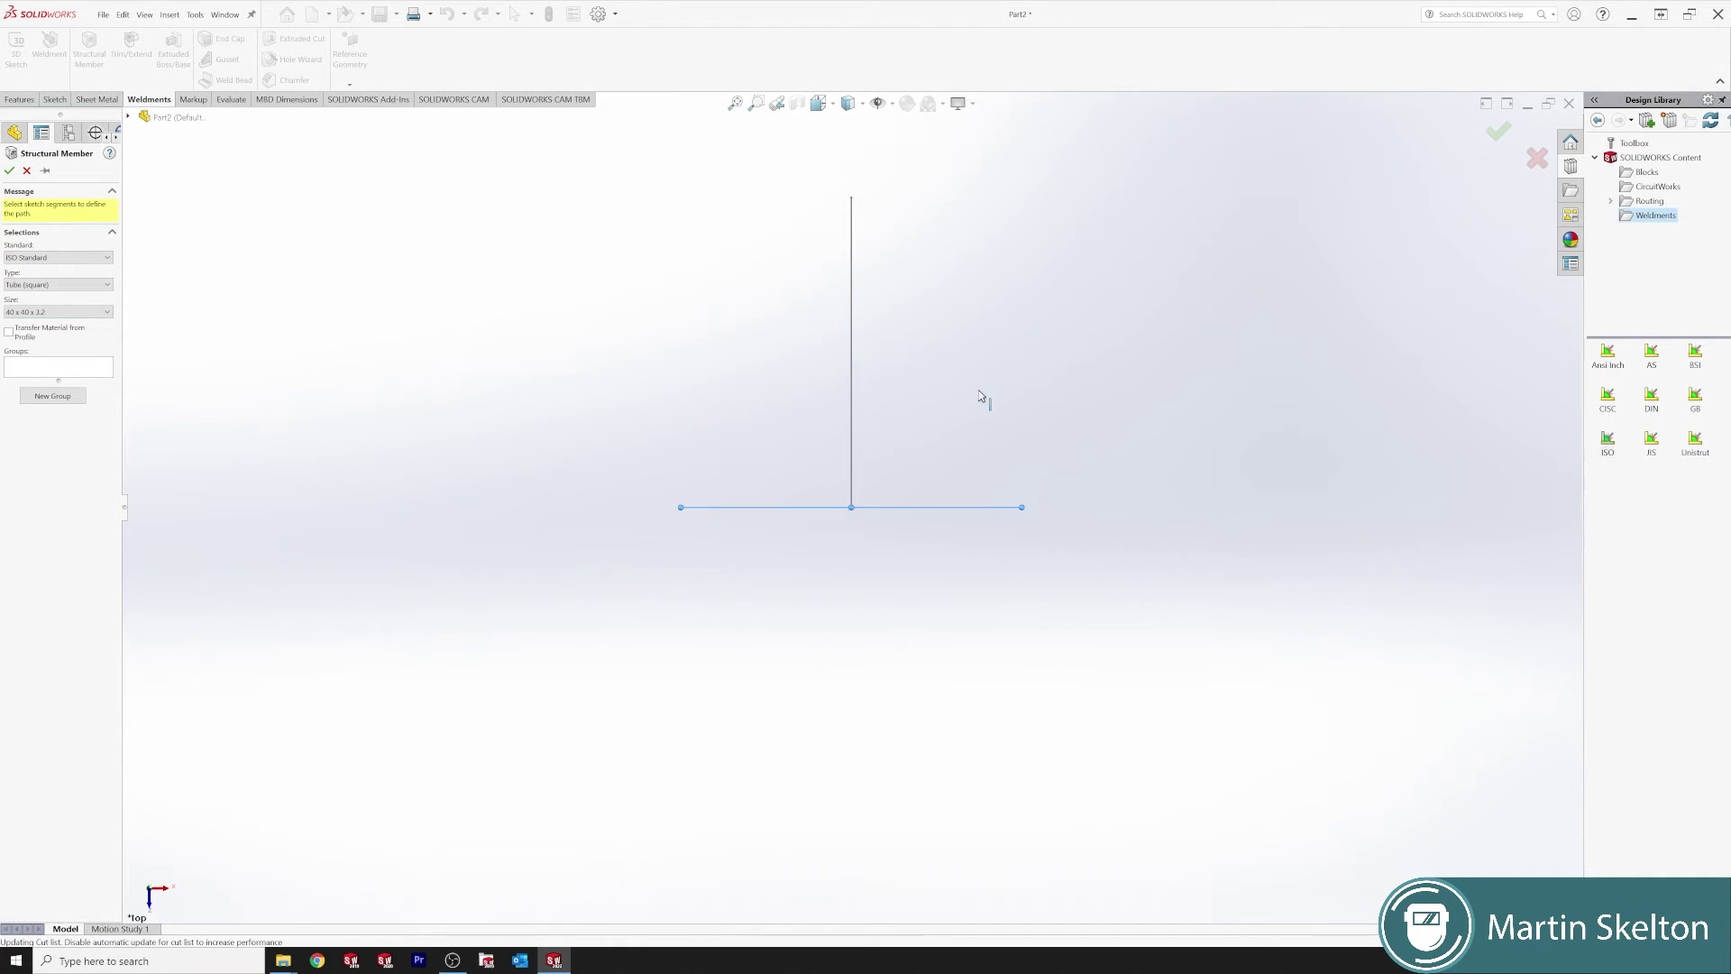
scroll(880, 516, "down", 8)
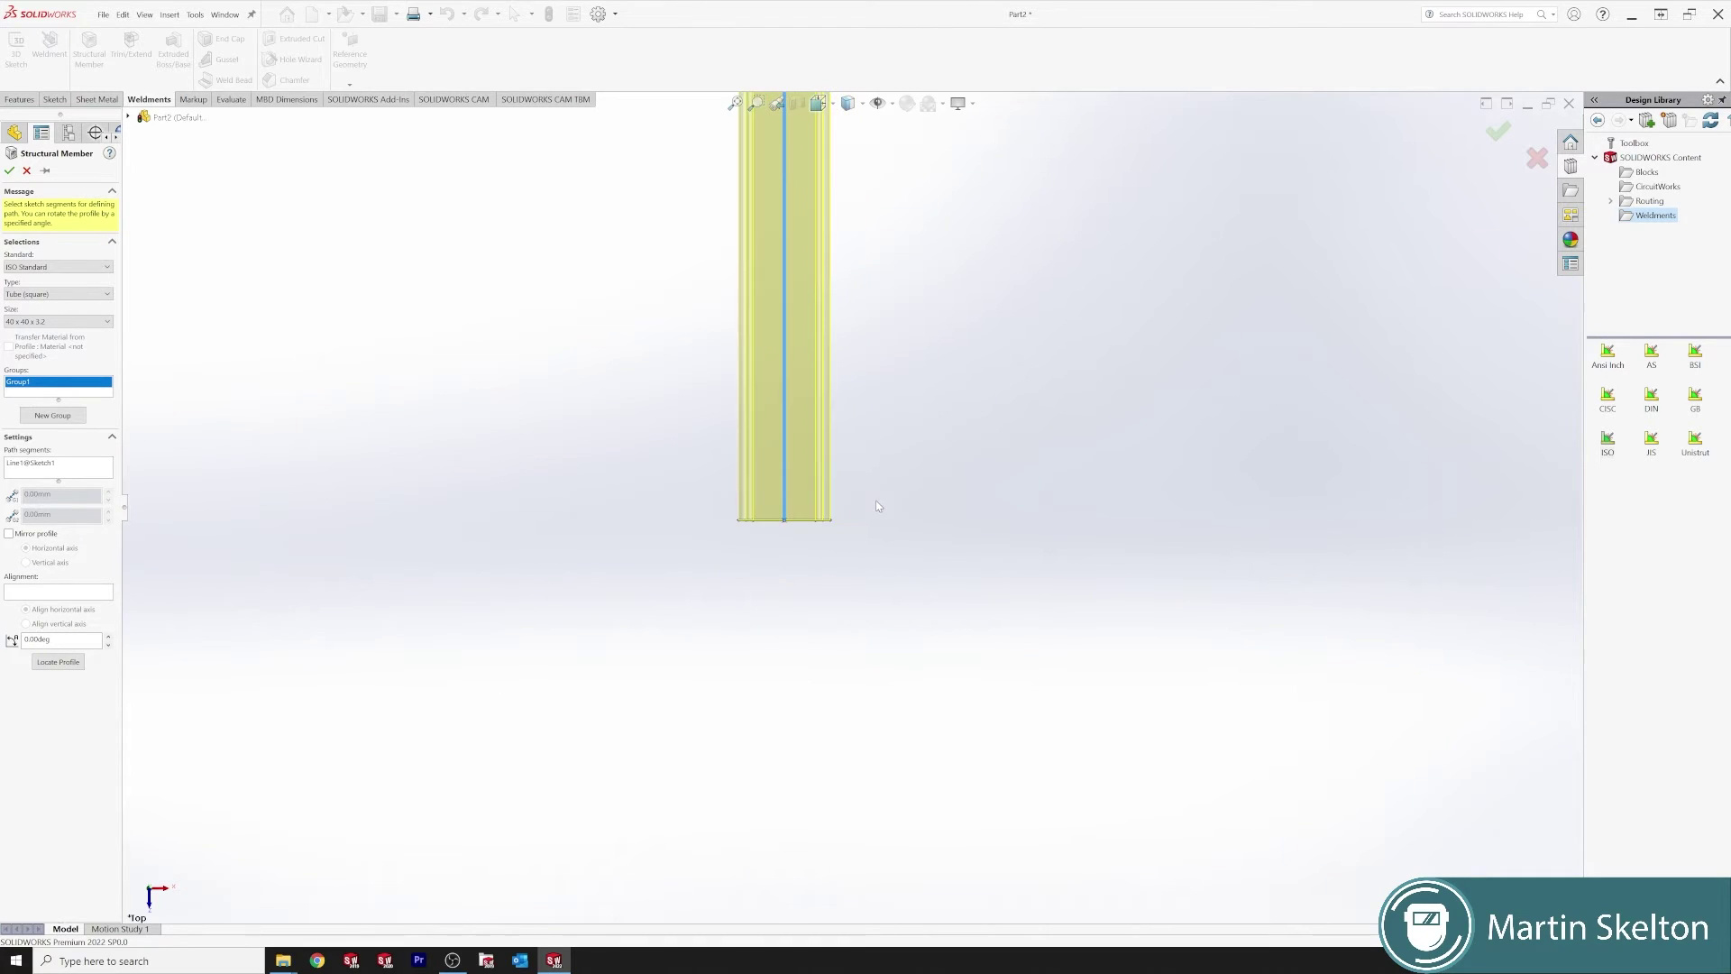
middle_click_drag(878, 427, 811, 342)
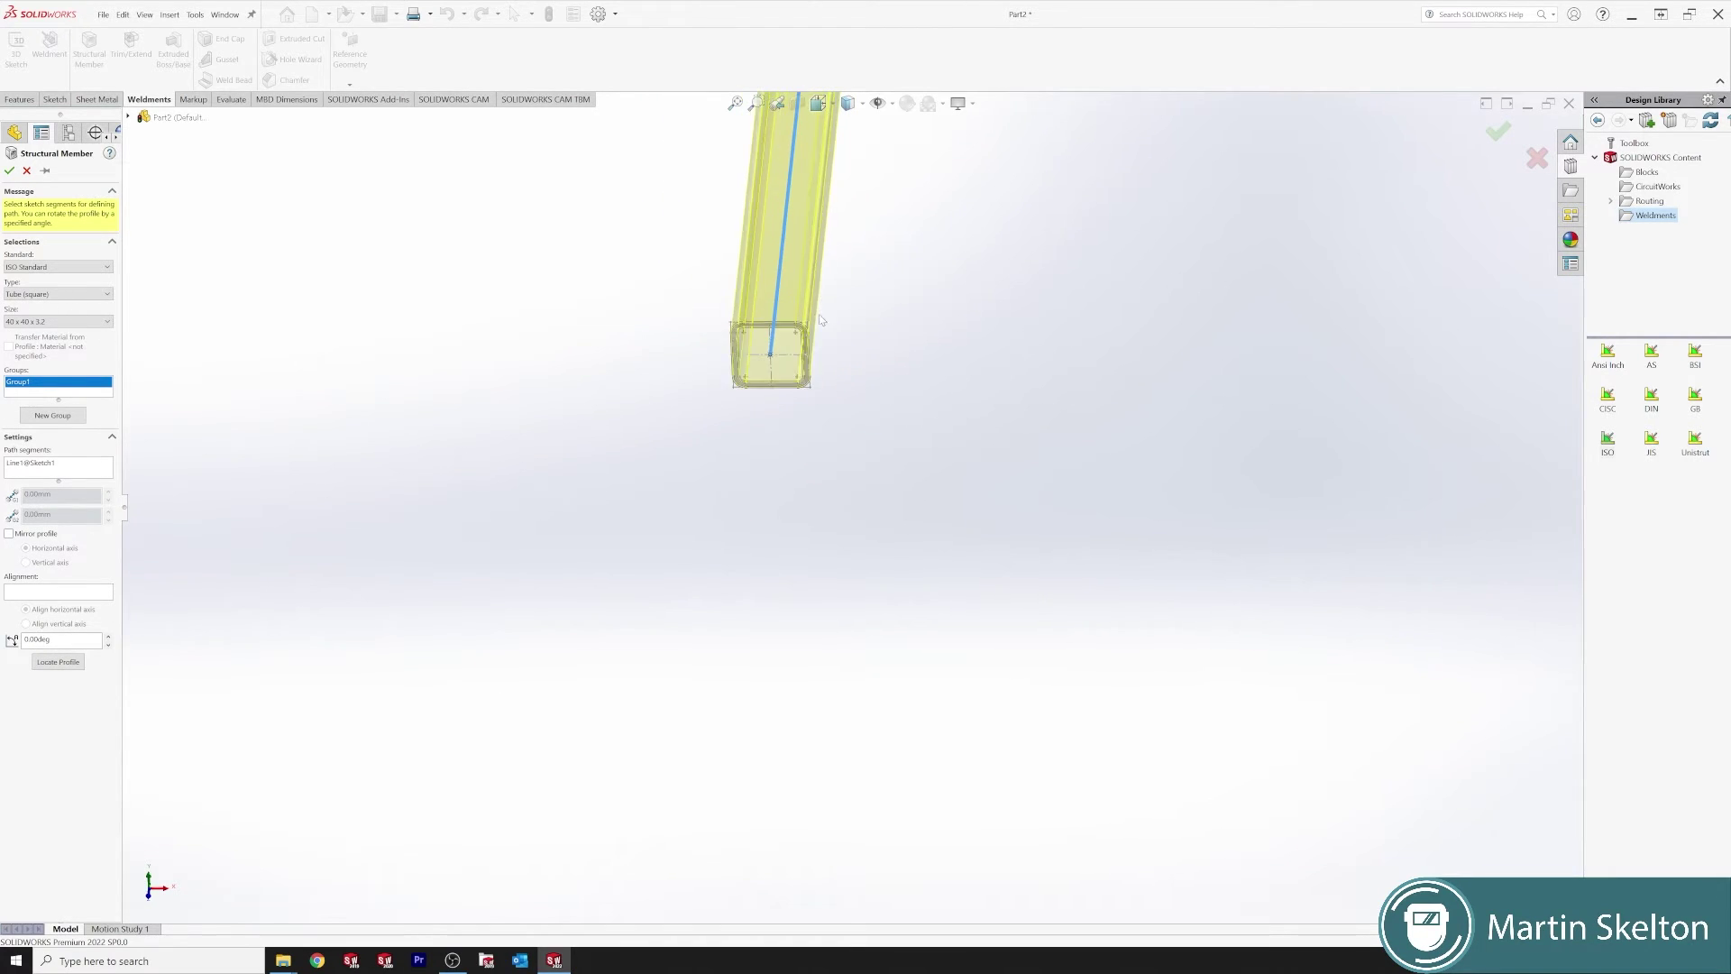
scroll(763, 394, "down", 5)
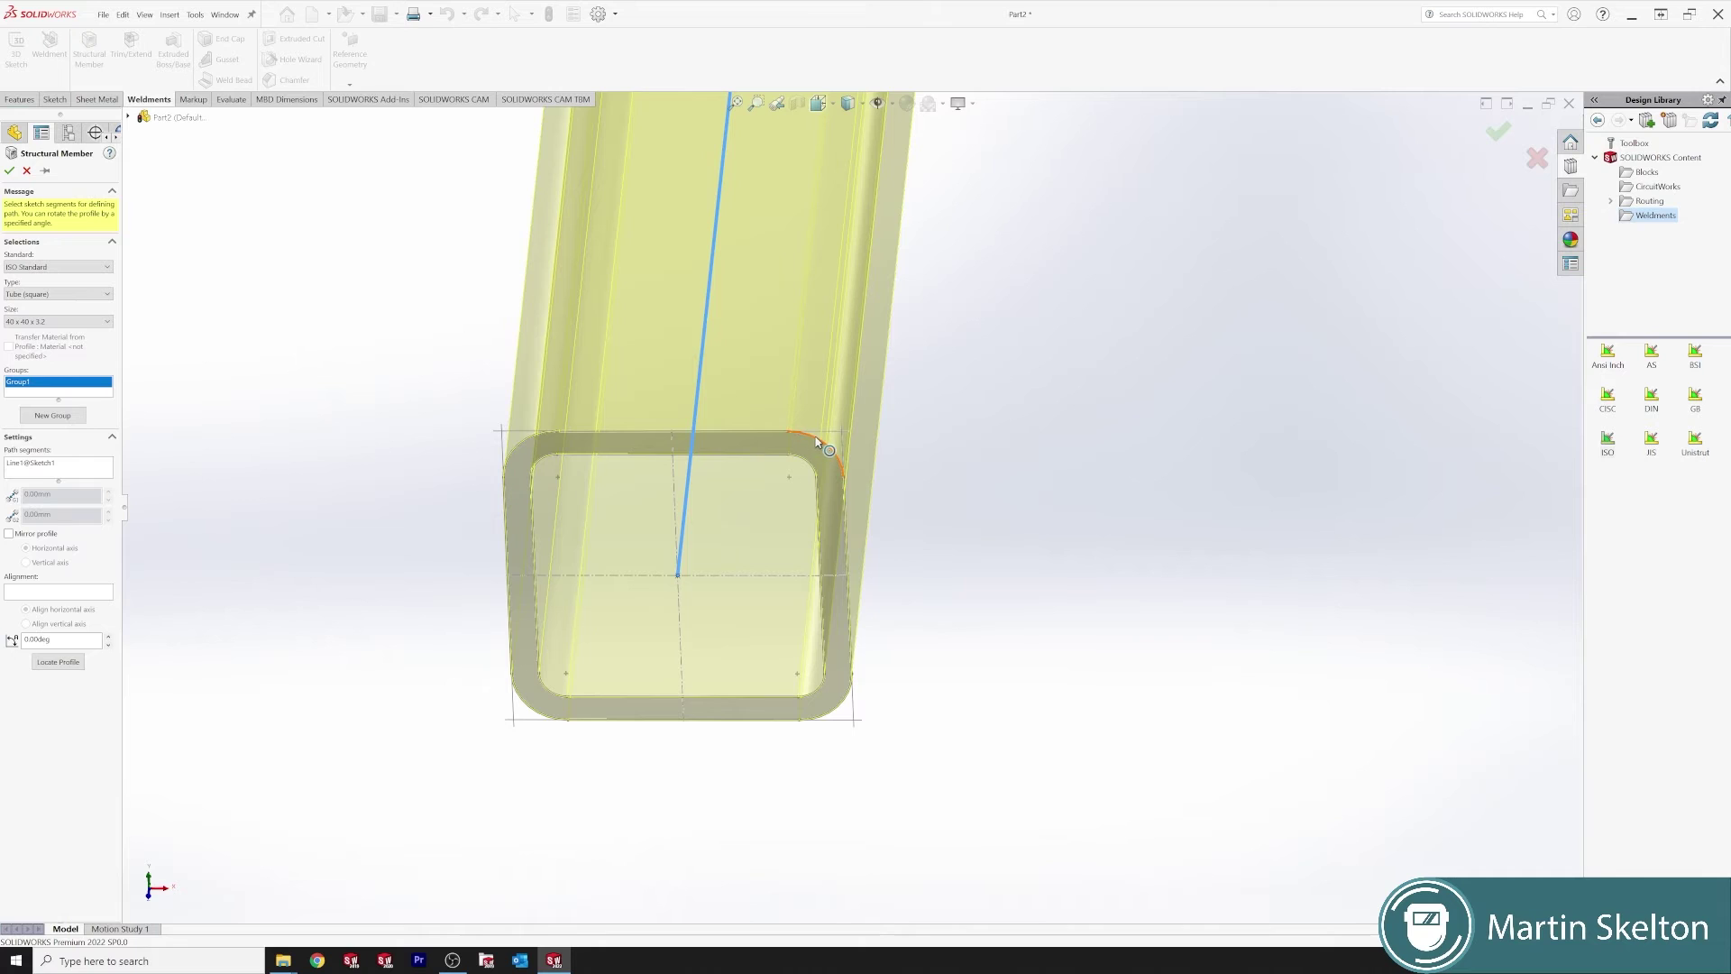
scroll(722, 726, "up", 4)
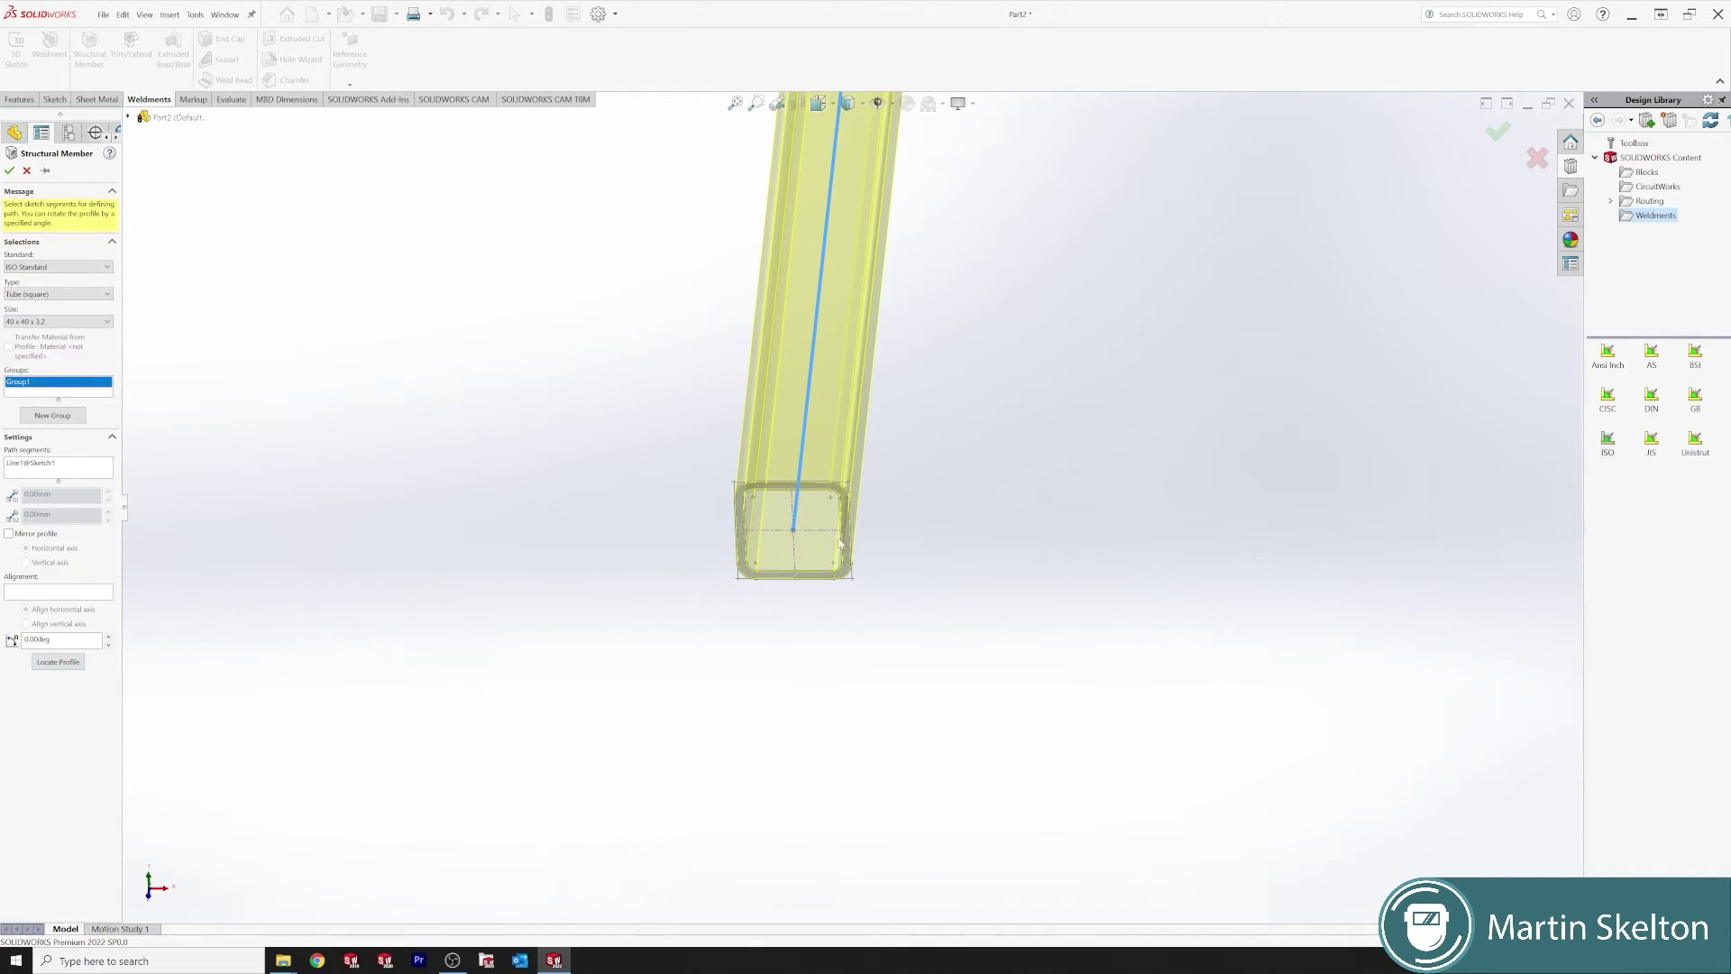
left_click(57, 322)
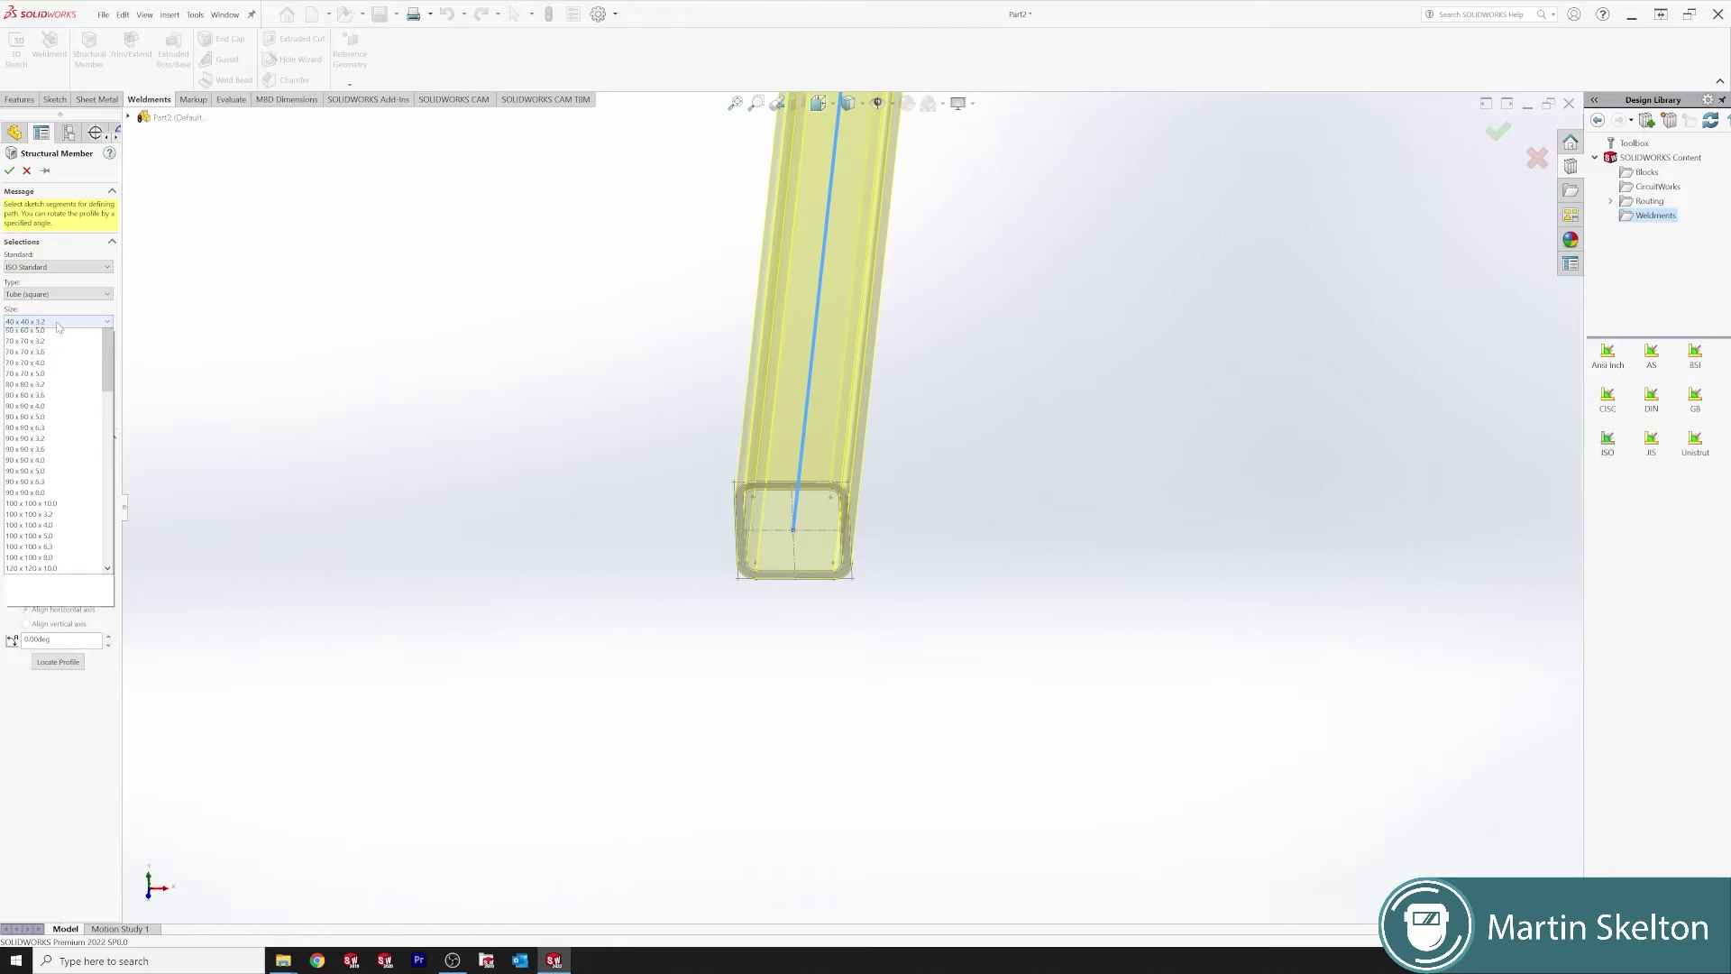
left_click(54, 581)
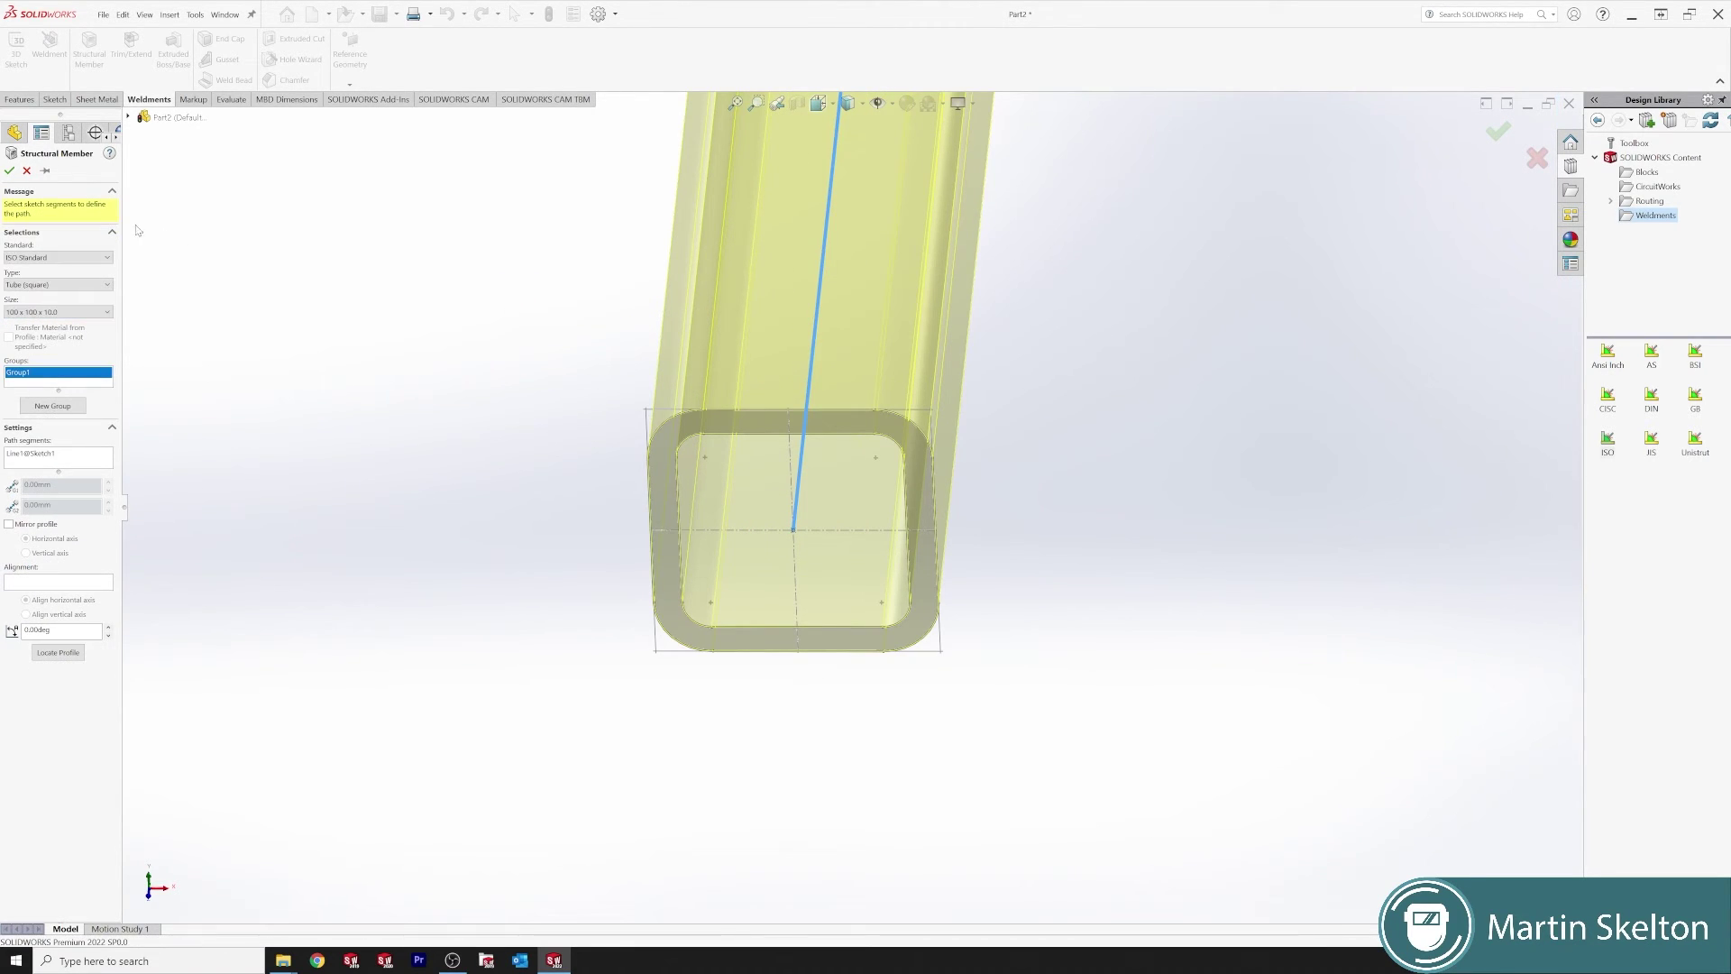
- Try a Circular Tube profile, settling on the 48.3 x 5.0 size
left_click(81, 286)
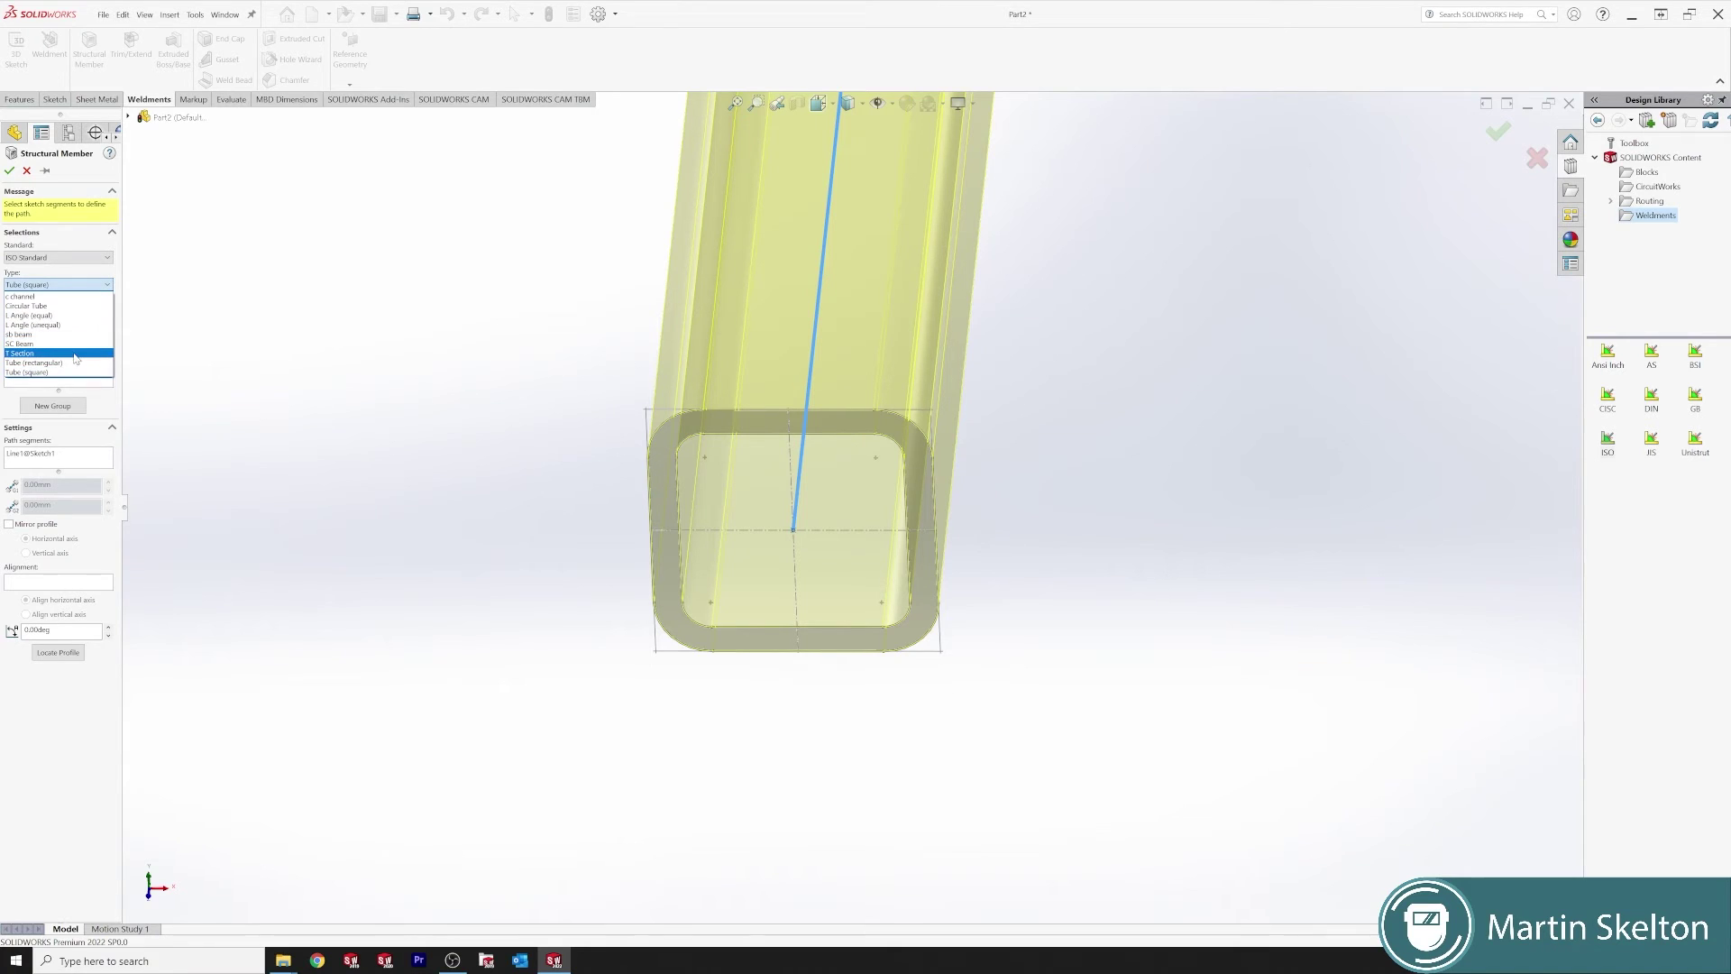
left_click(27, 306)
left_click(106, 311)
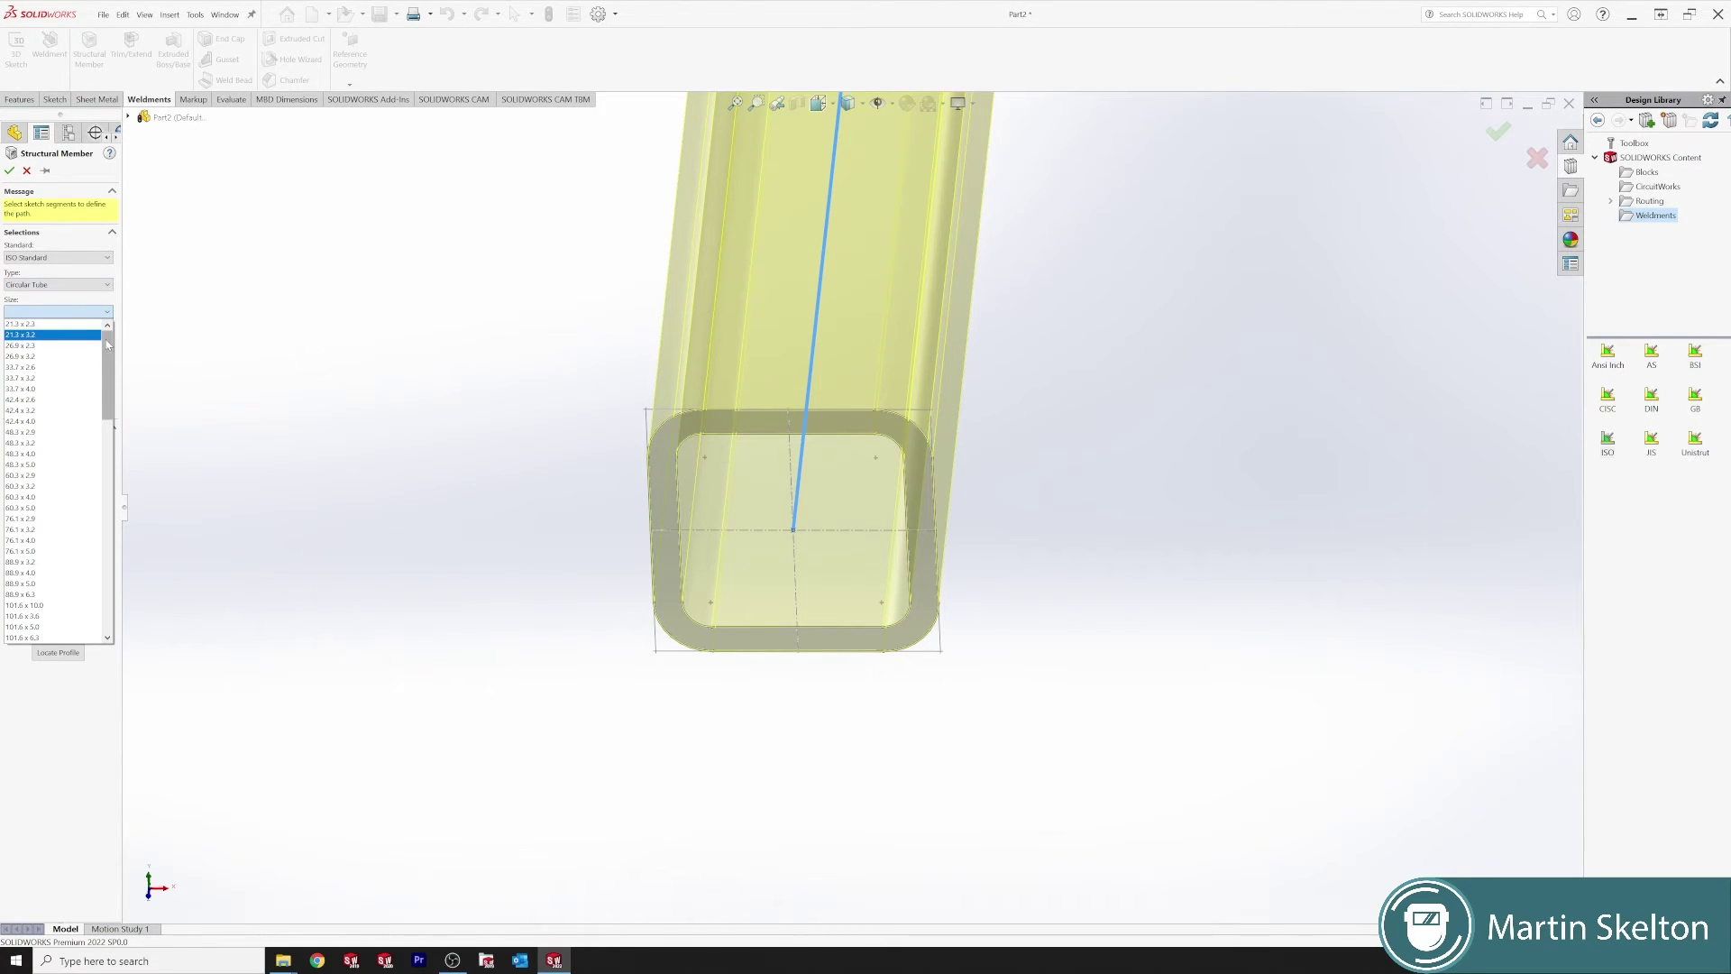
mouse_move(108, 343)
left_mouse_down()
mouse_move(106, 554)
mouse_move(106, 345)
left_mouse_up()
left_click(50, 334)
left_click(106, 312)
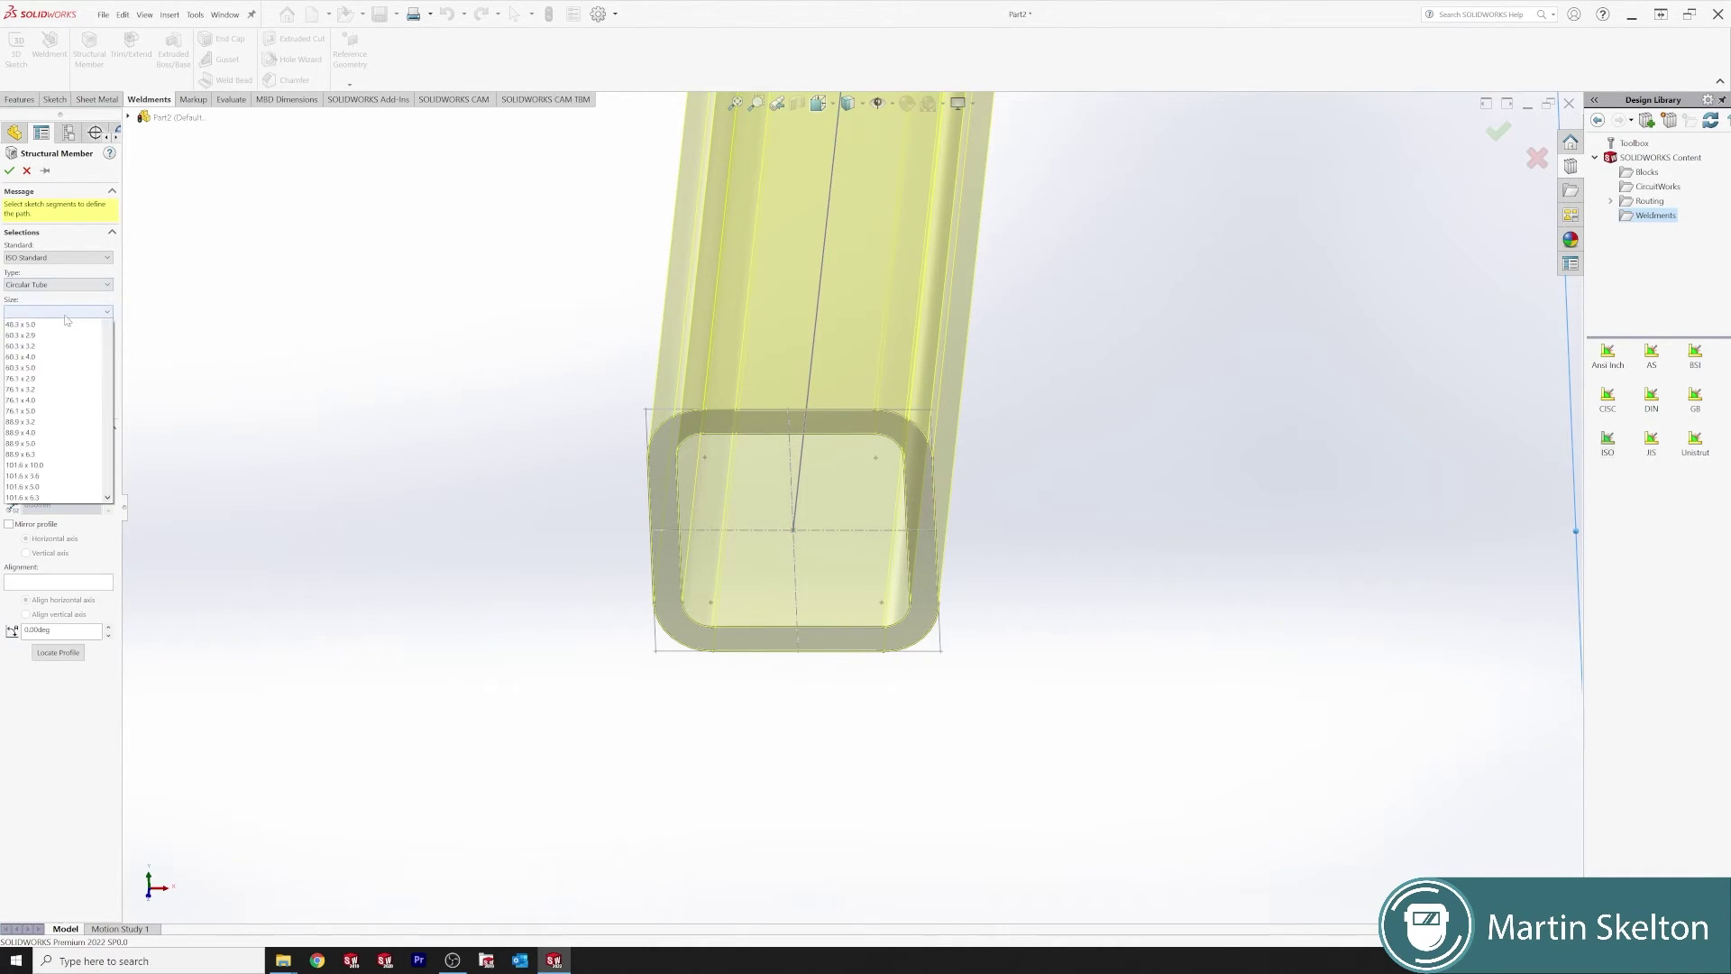
left_click(54, 464)
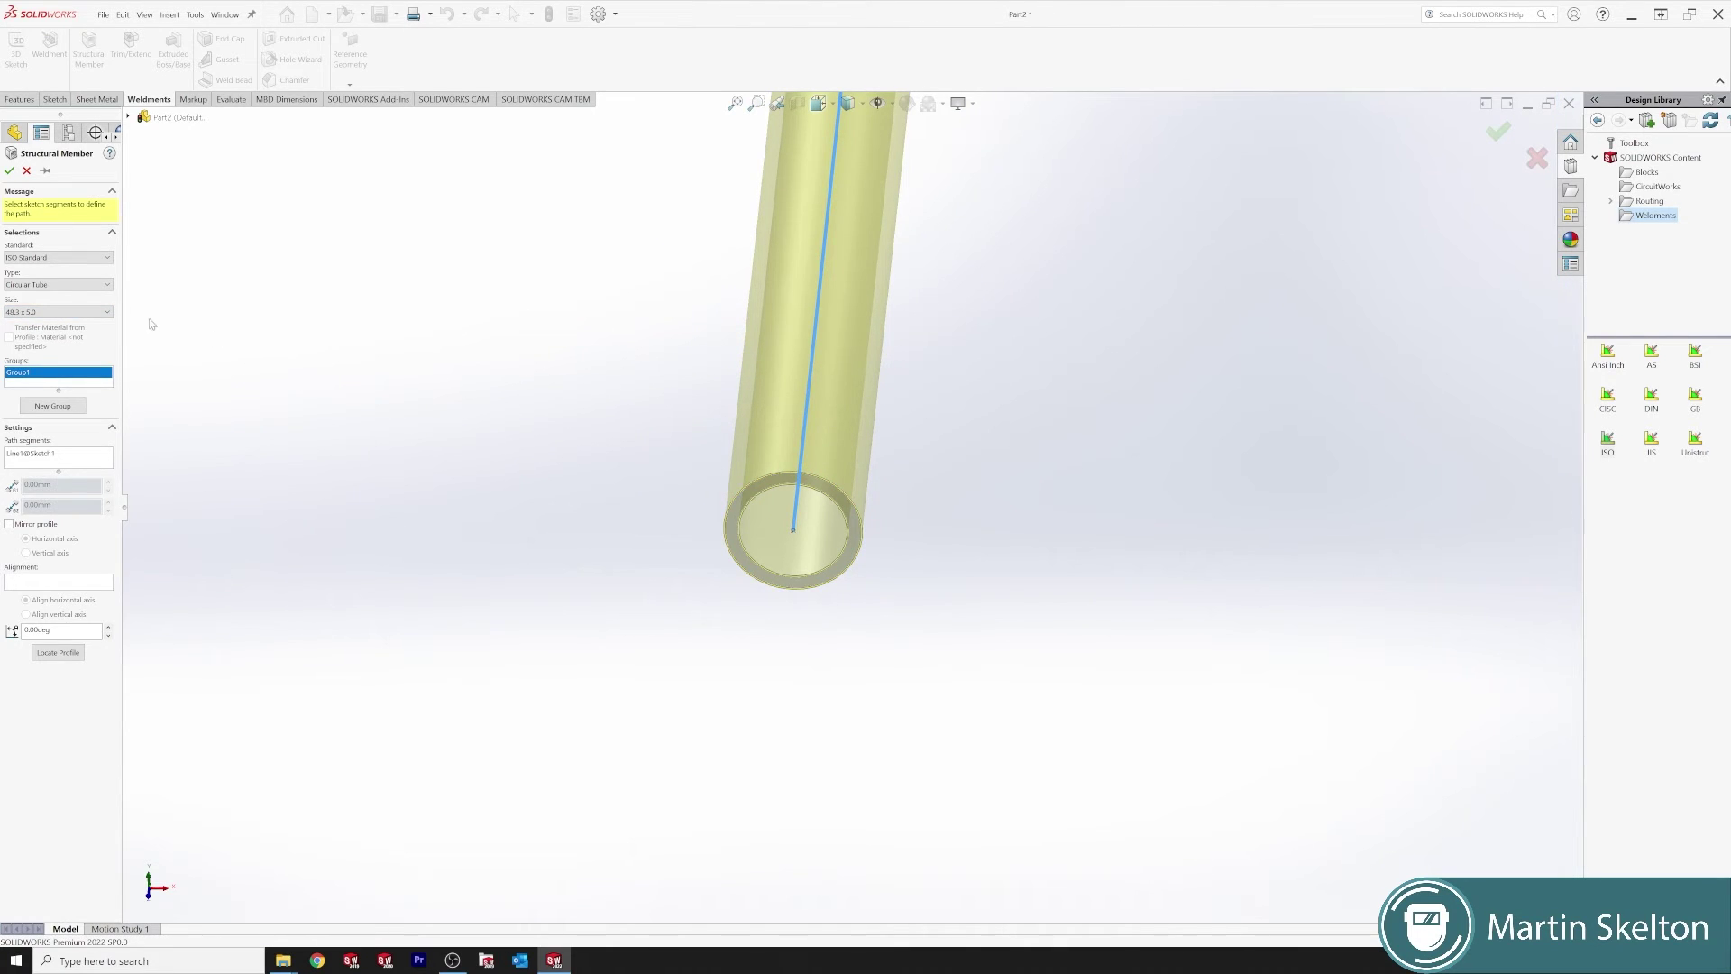
- Change the member to a CH 140 x 15 c channel, accept it, and right-click the new feature
left_click(65, 286)
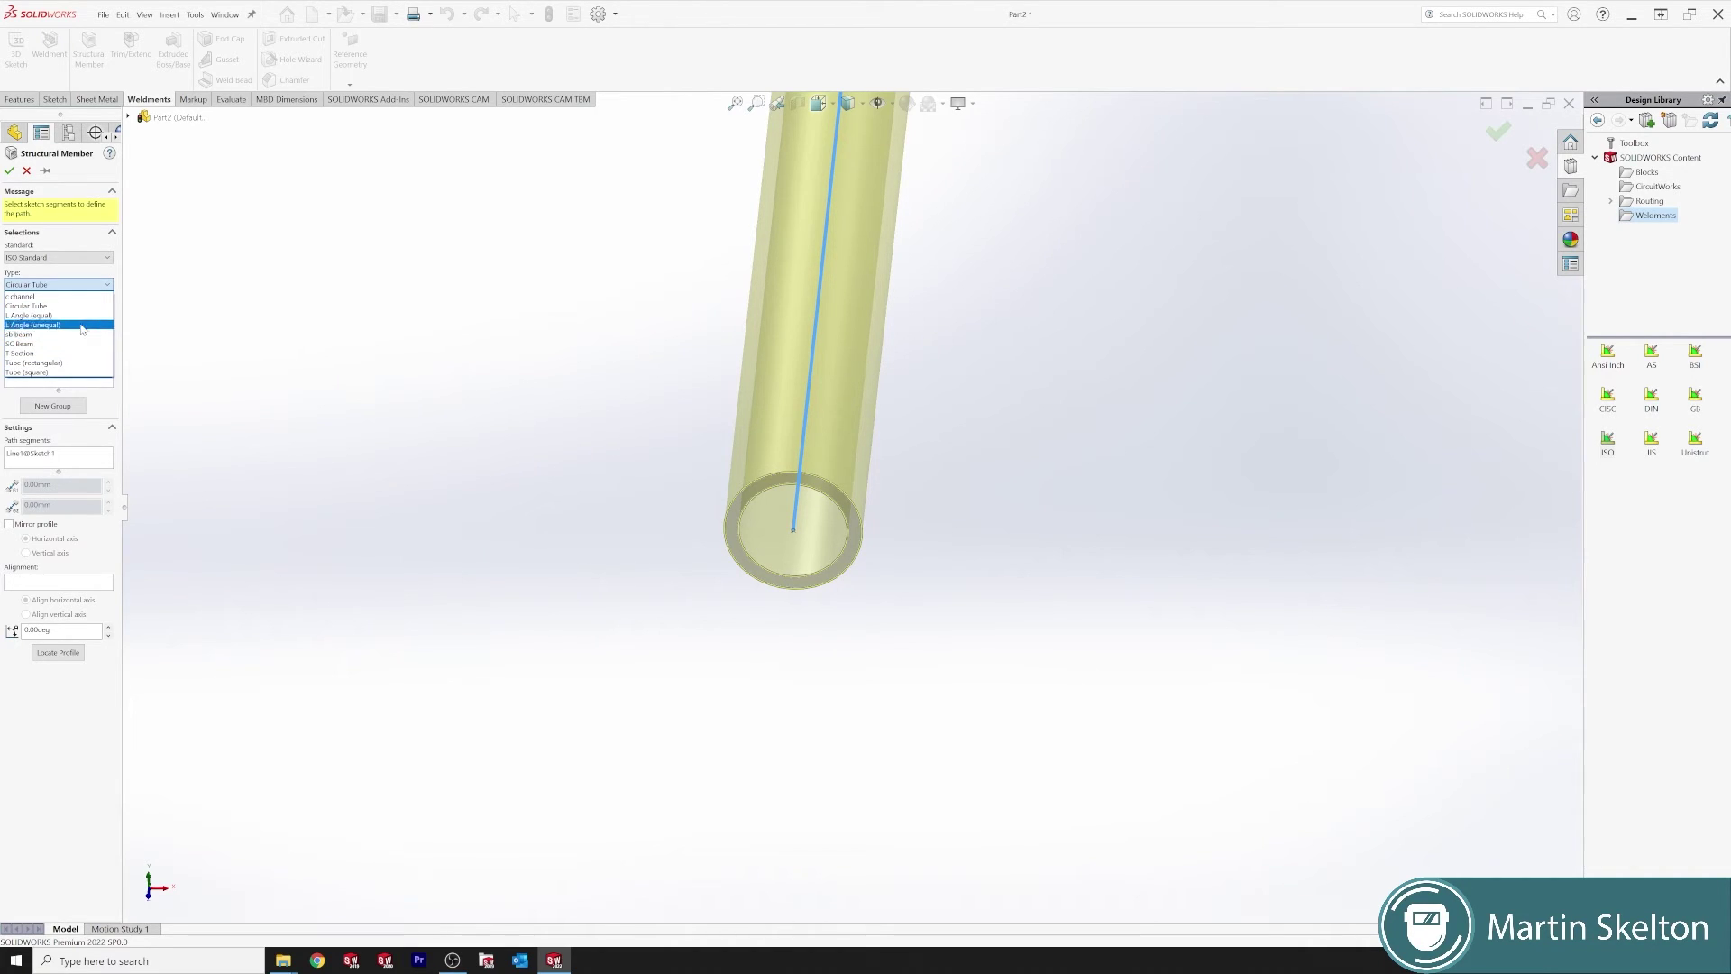
left_click(89, 296)
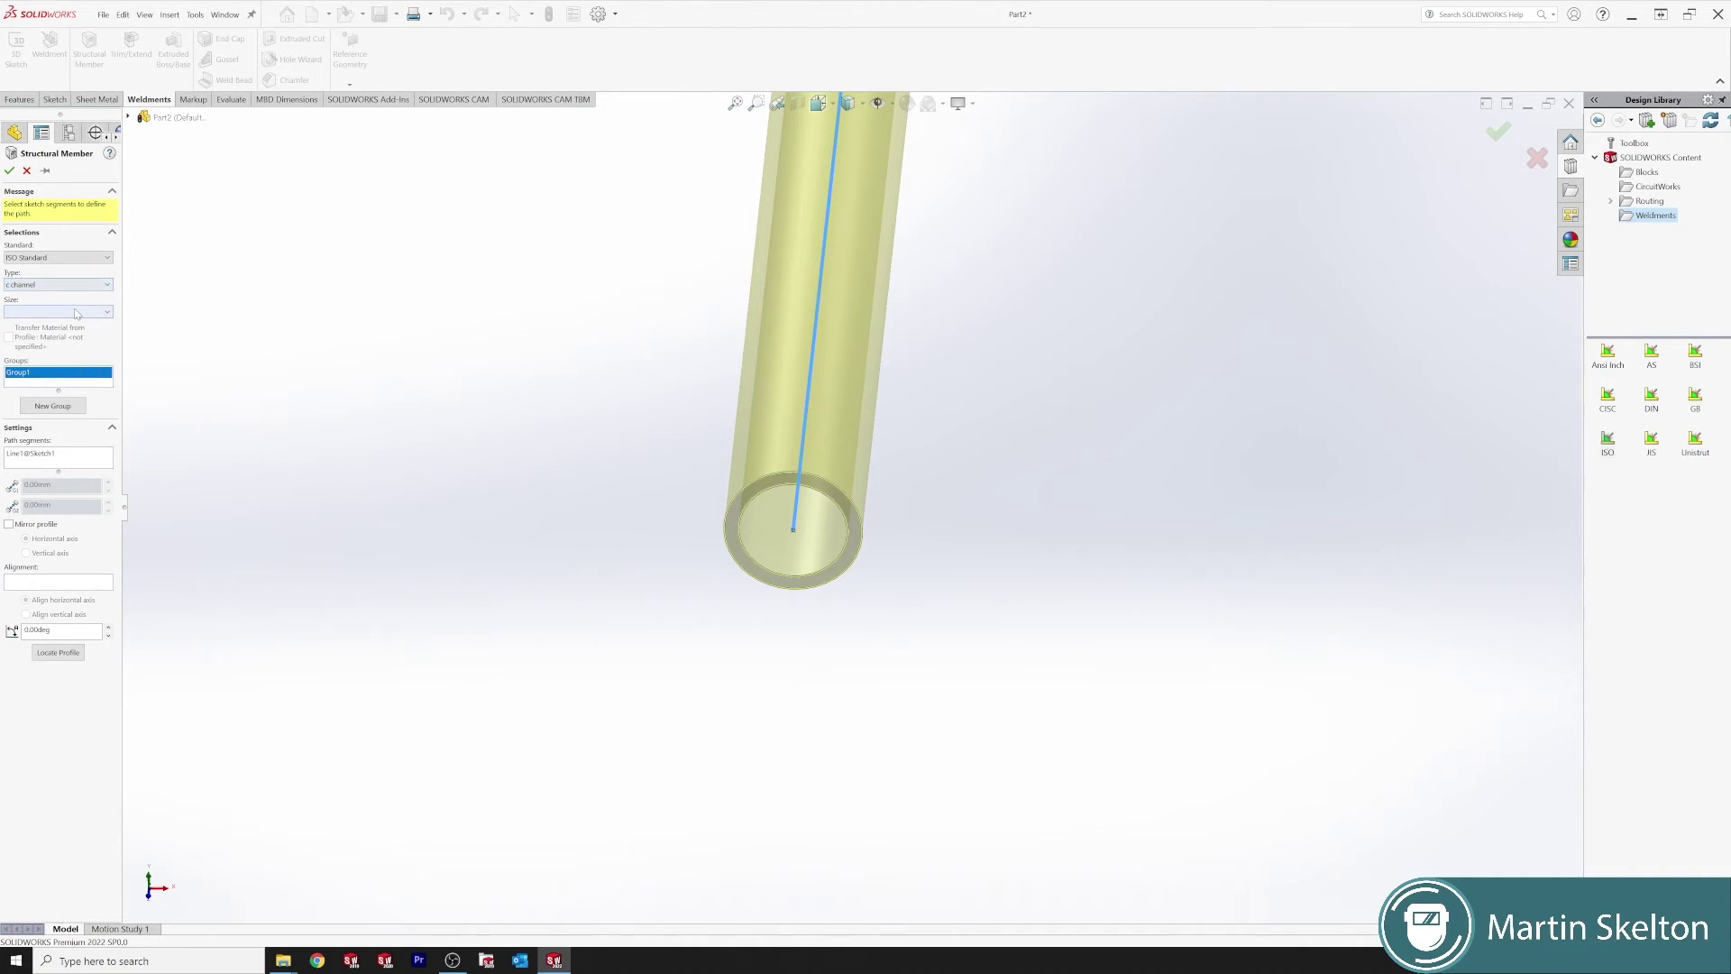
left_click(78, 312)
left_click(64, 420)
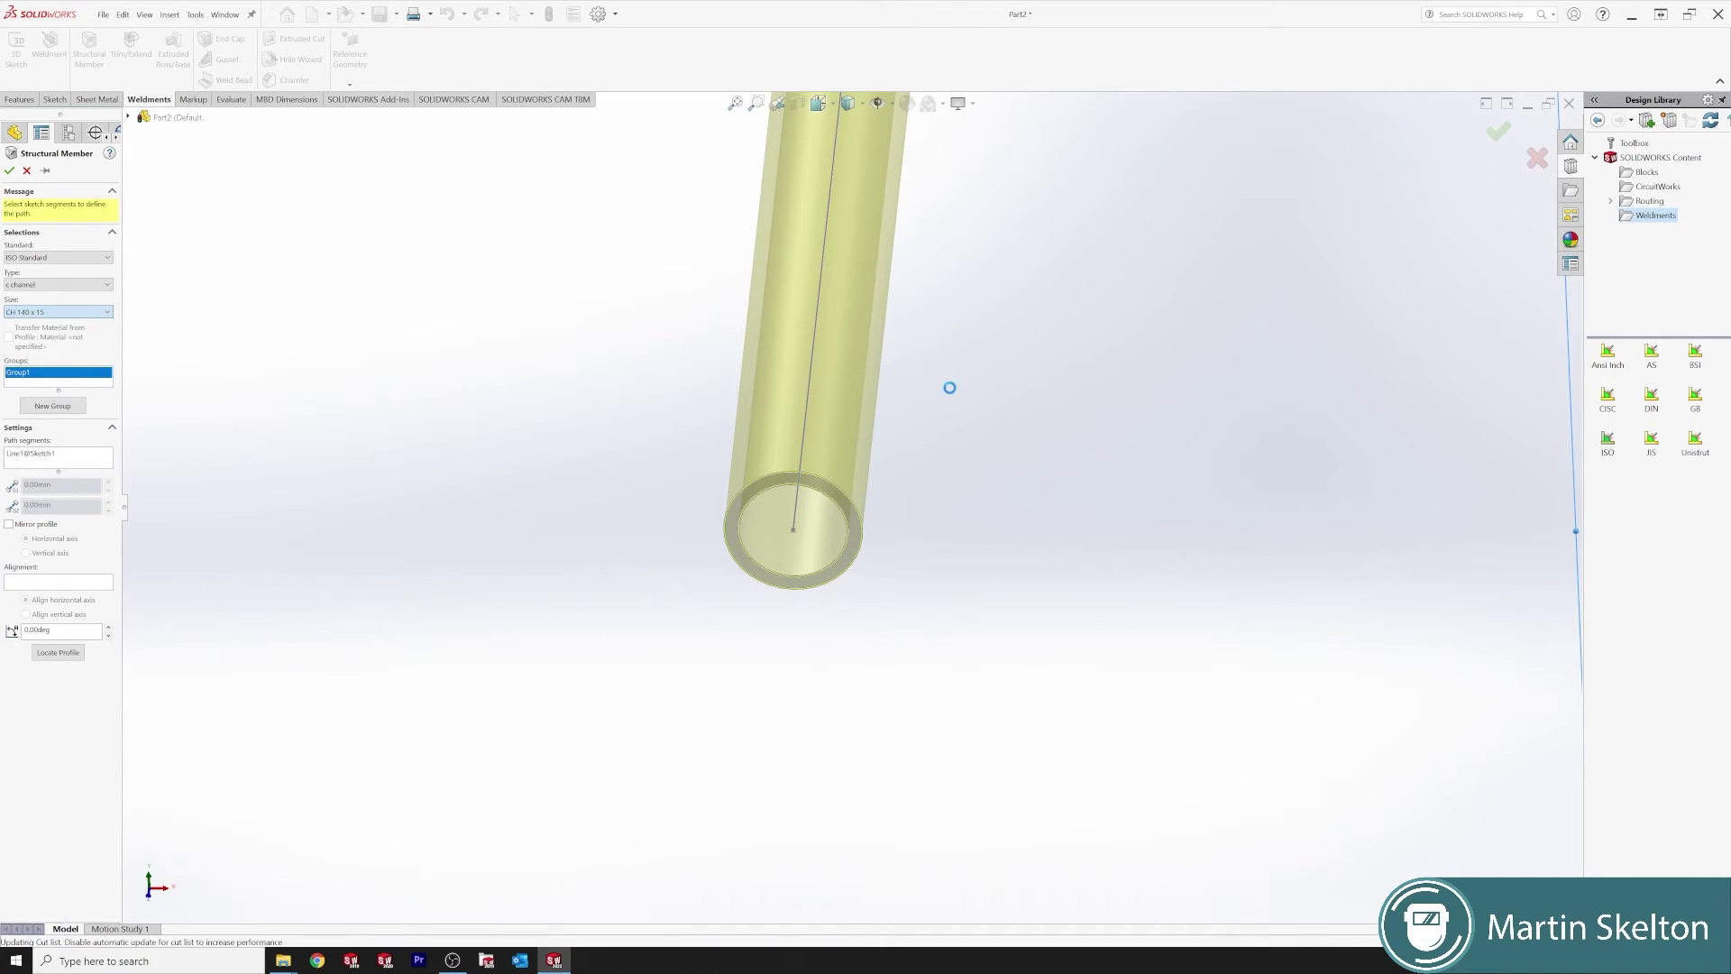
left_click(9, 170)
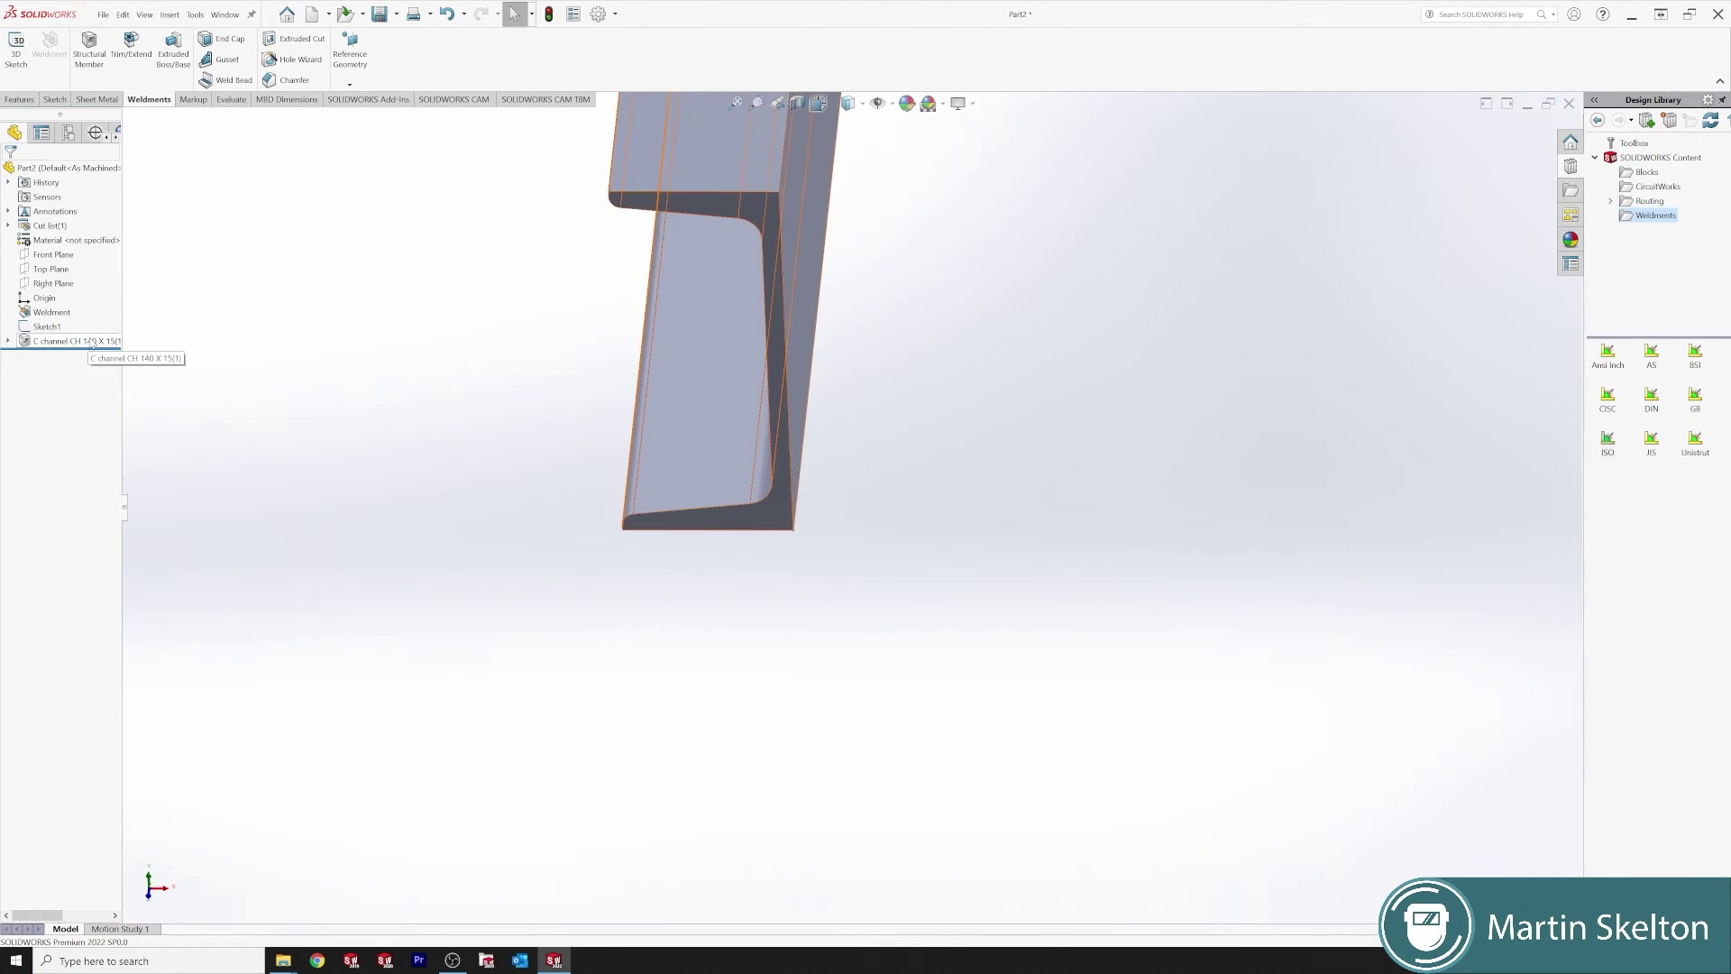
left_click(97, 343)
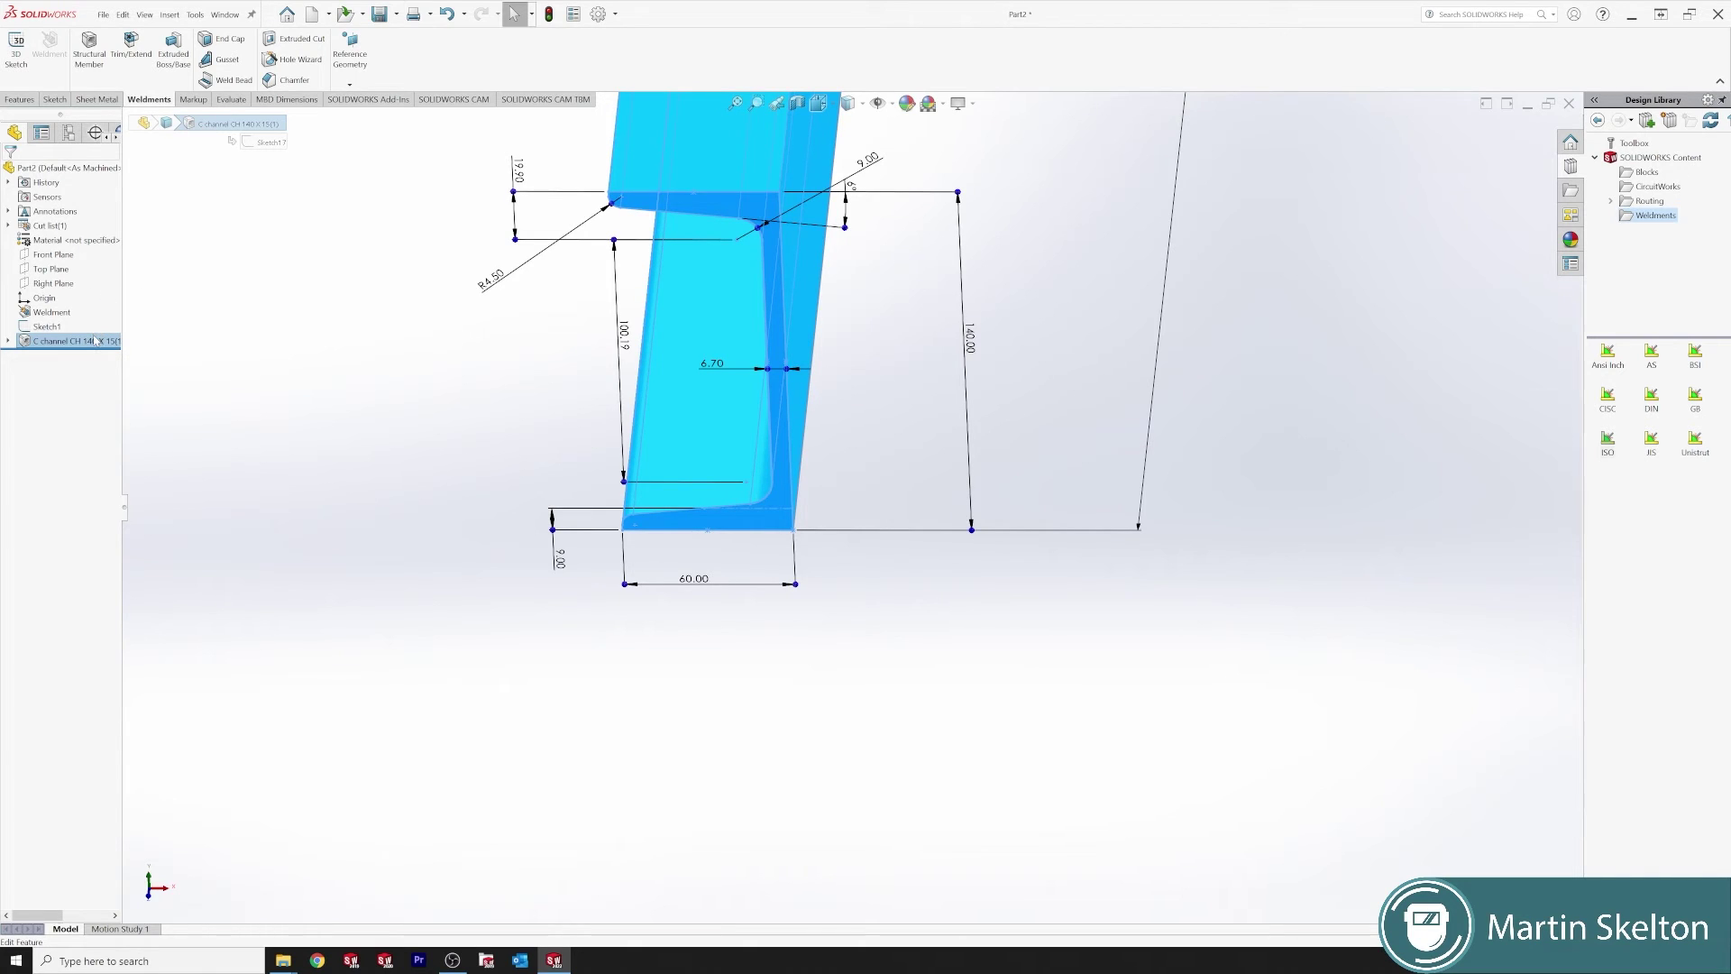
right_click(94, 341)
- Edit the member and switch it to a Tube (rectangular) of size 200 x 100 x 4.0
left_click(108, 311)
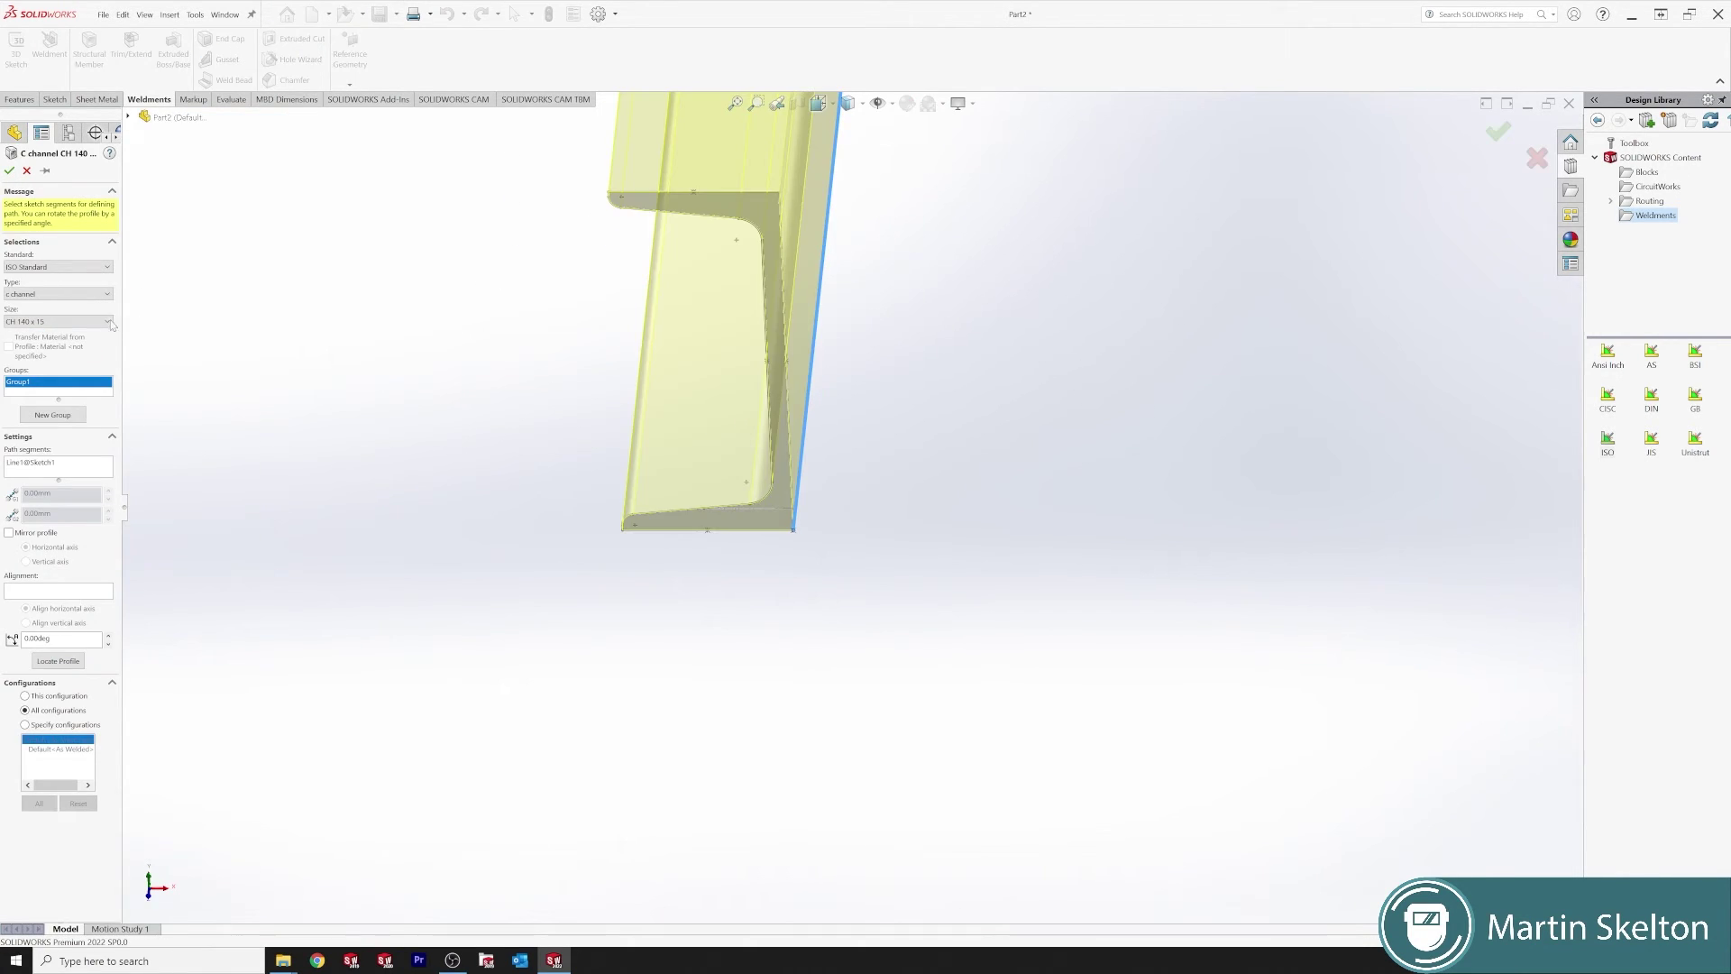
left_click(87, 295)
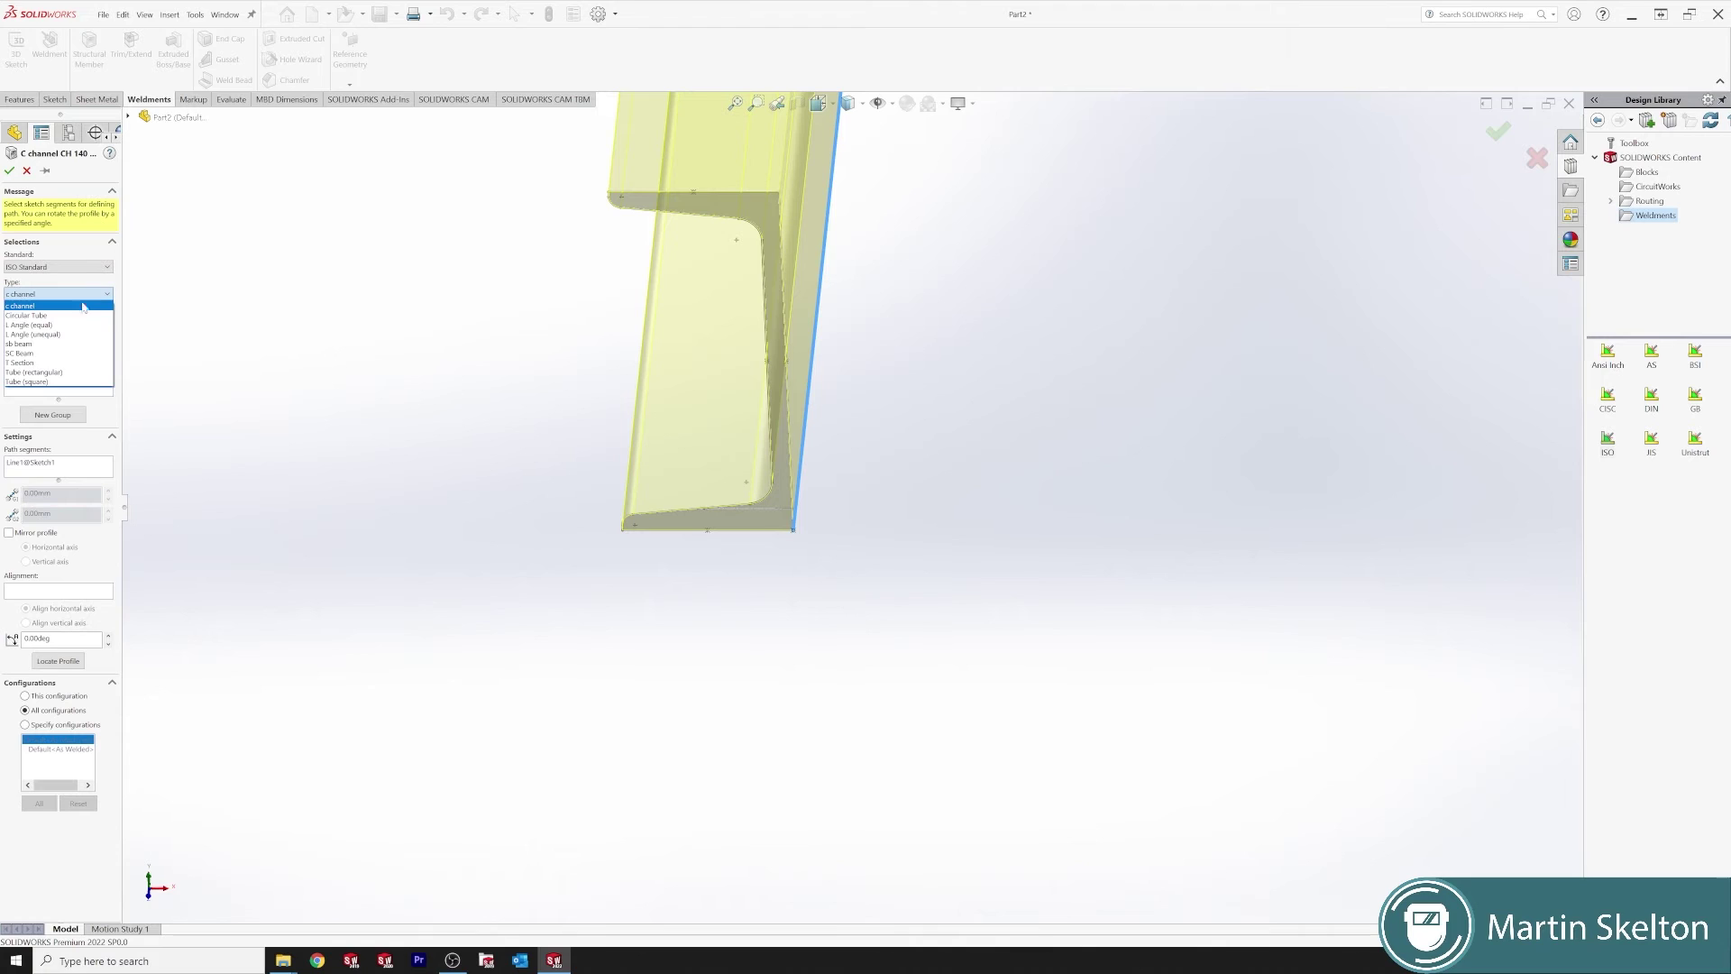
left_click(65, 372)
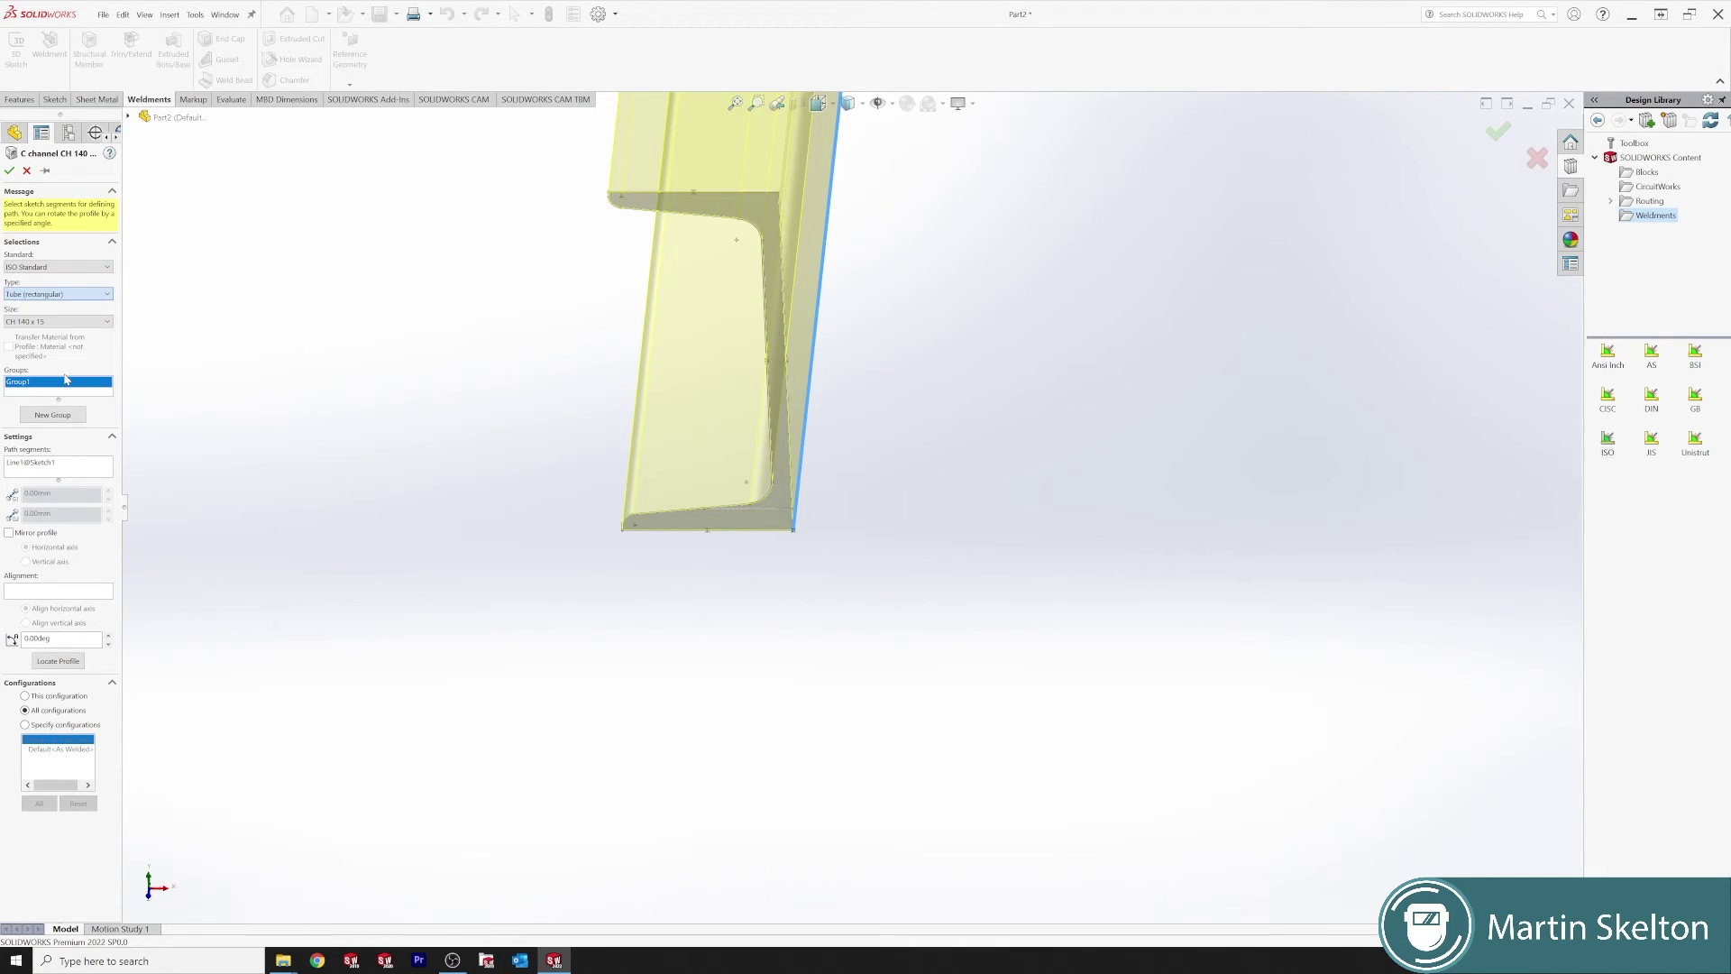
left_click(106, 323)
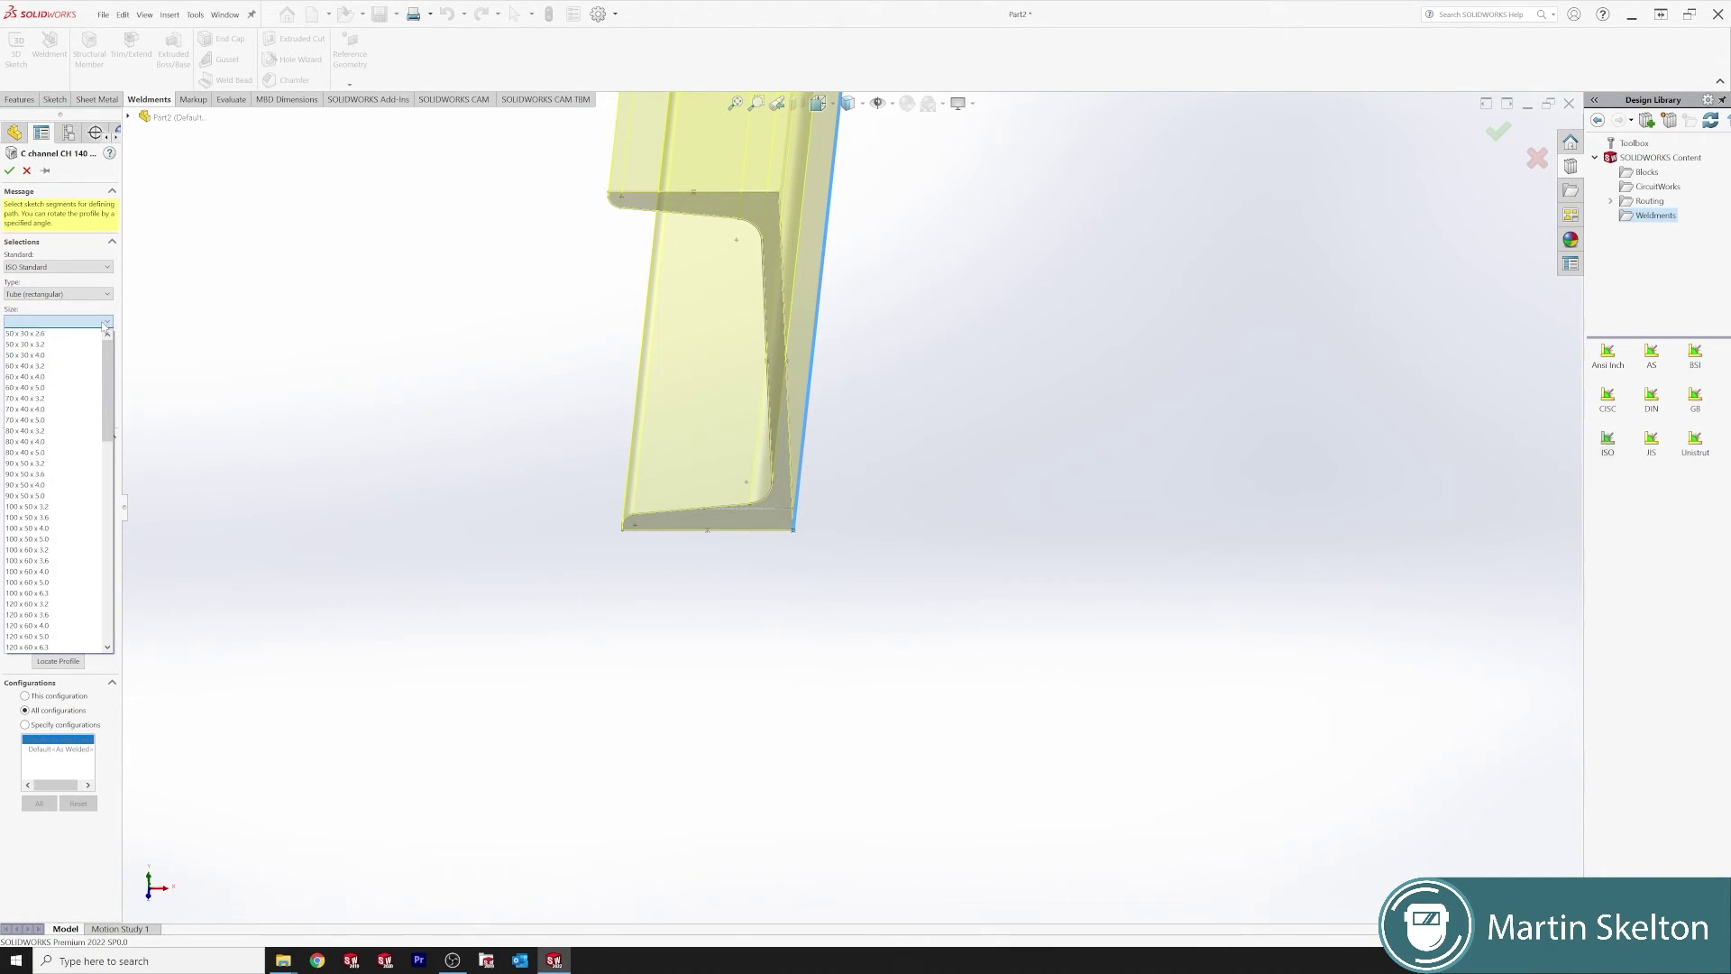
left_click_drag(110, 354, 110, 539)
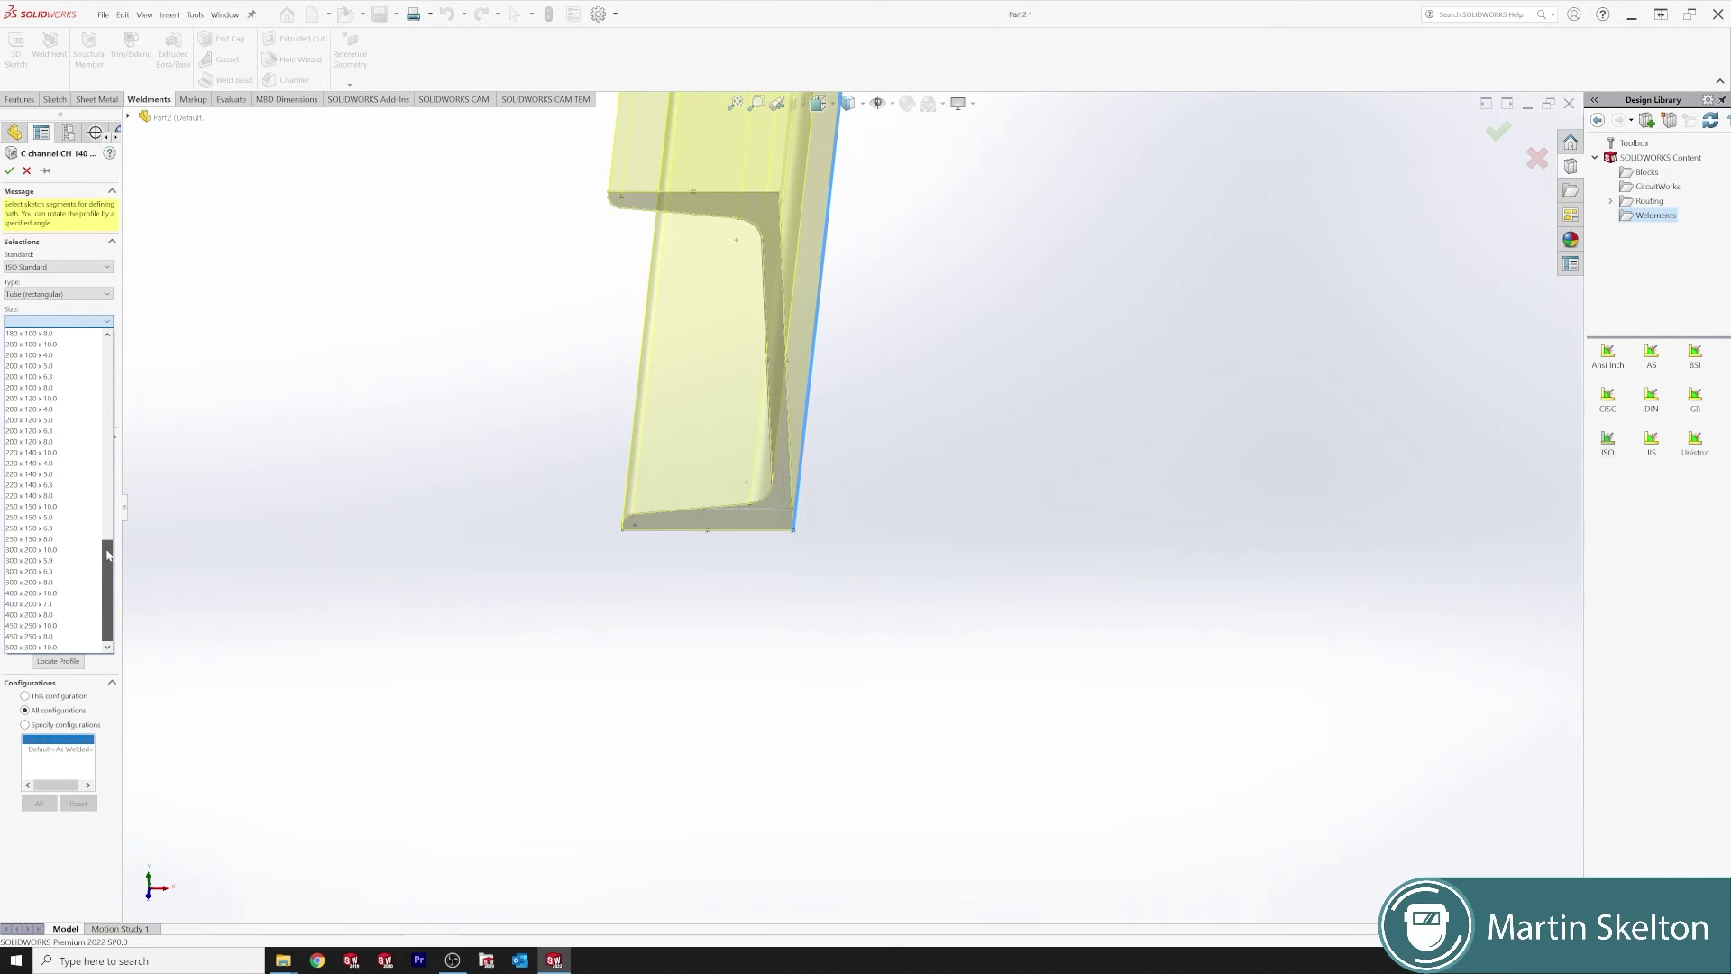
mouse_move(105, 537)
left_mouse_down()
mouse_move(102, 433)
mouse_move(120, 554)
left_mouse_up()
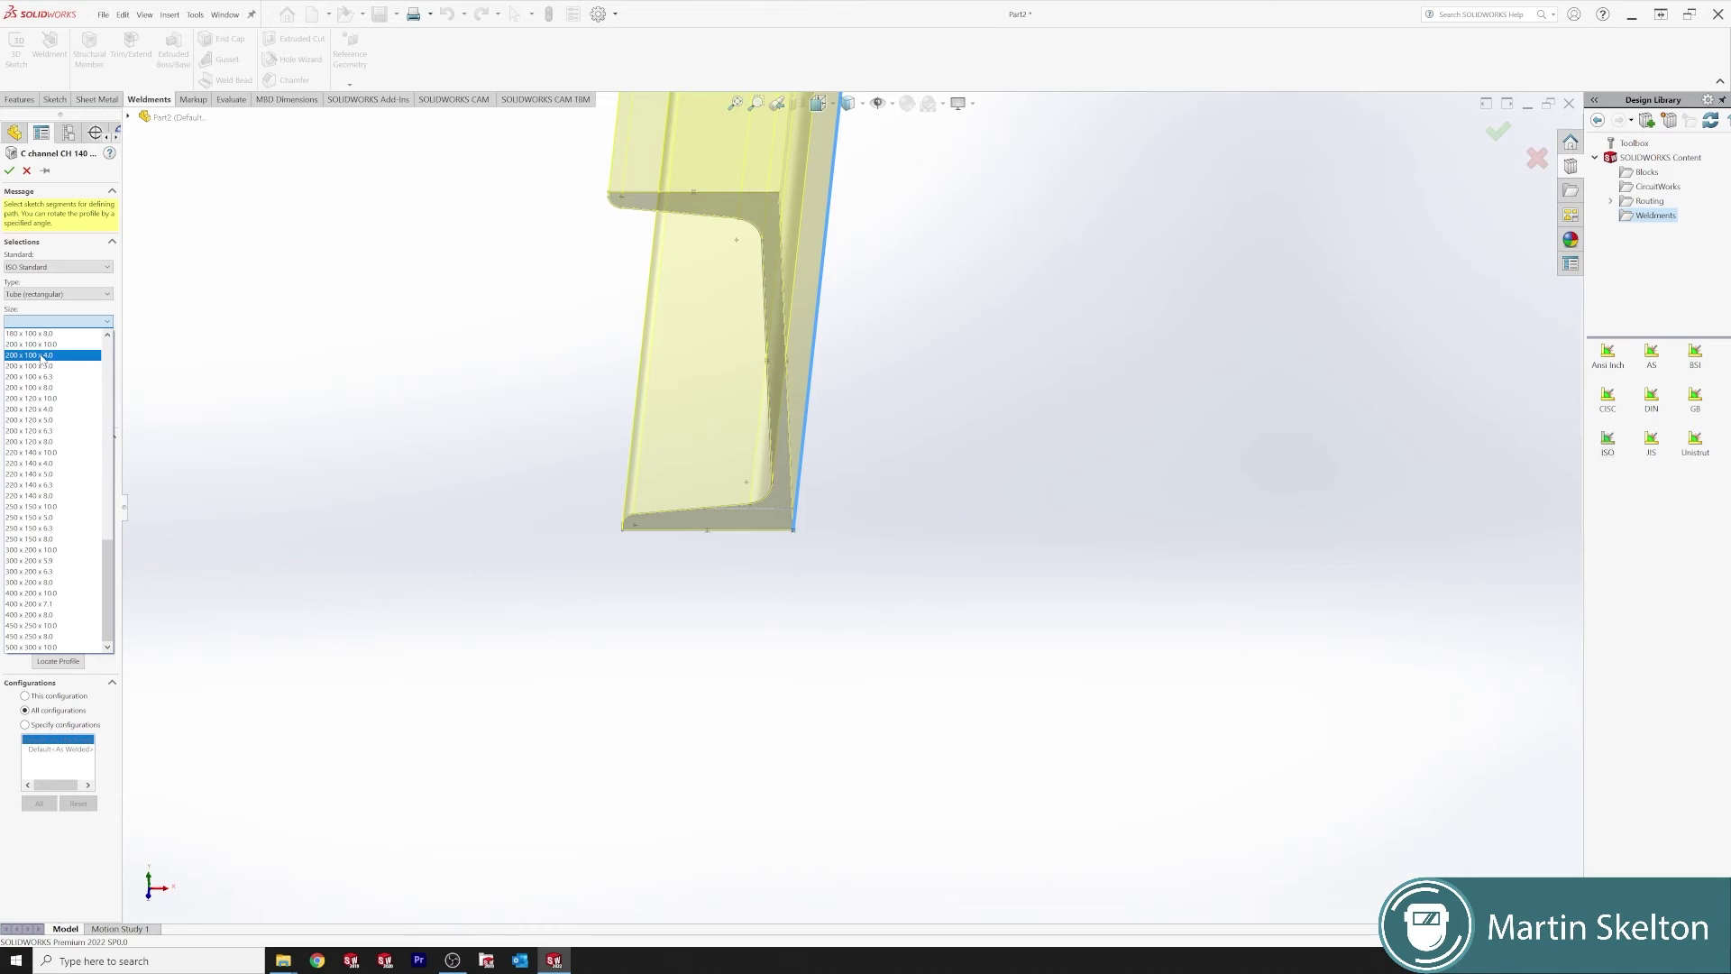
left_click(90, 354)
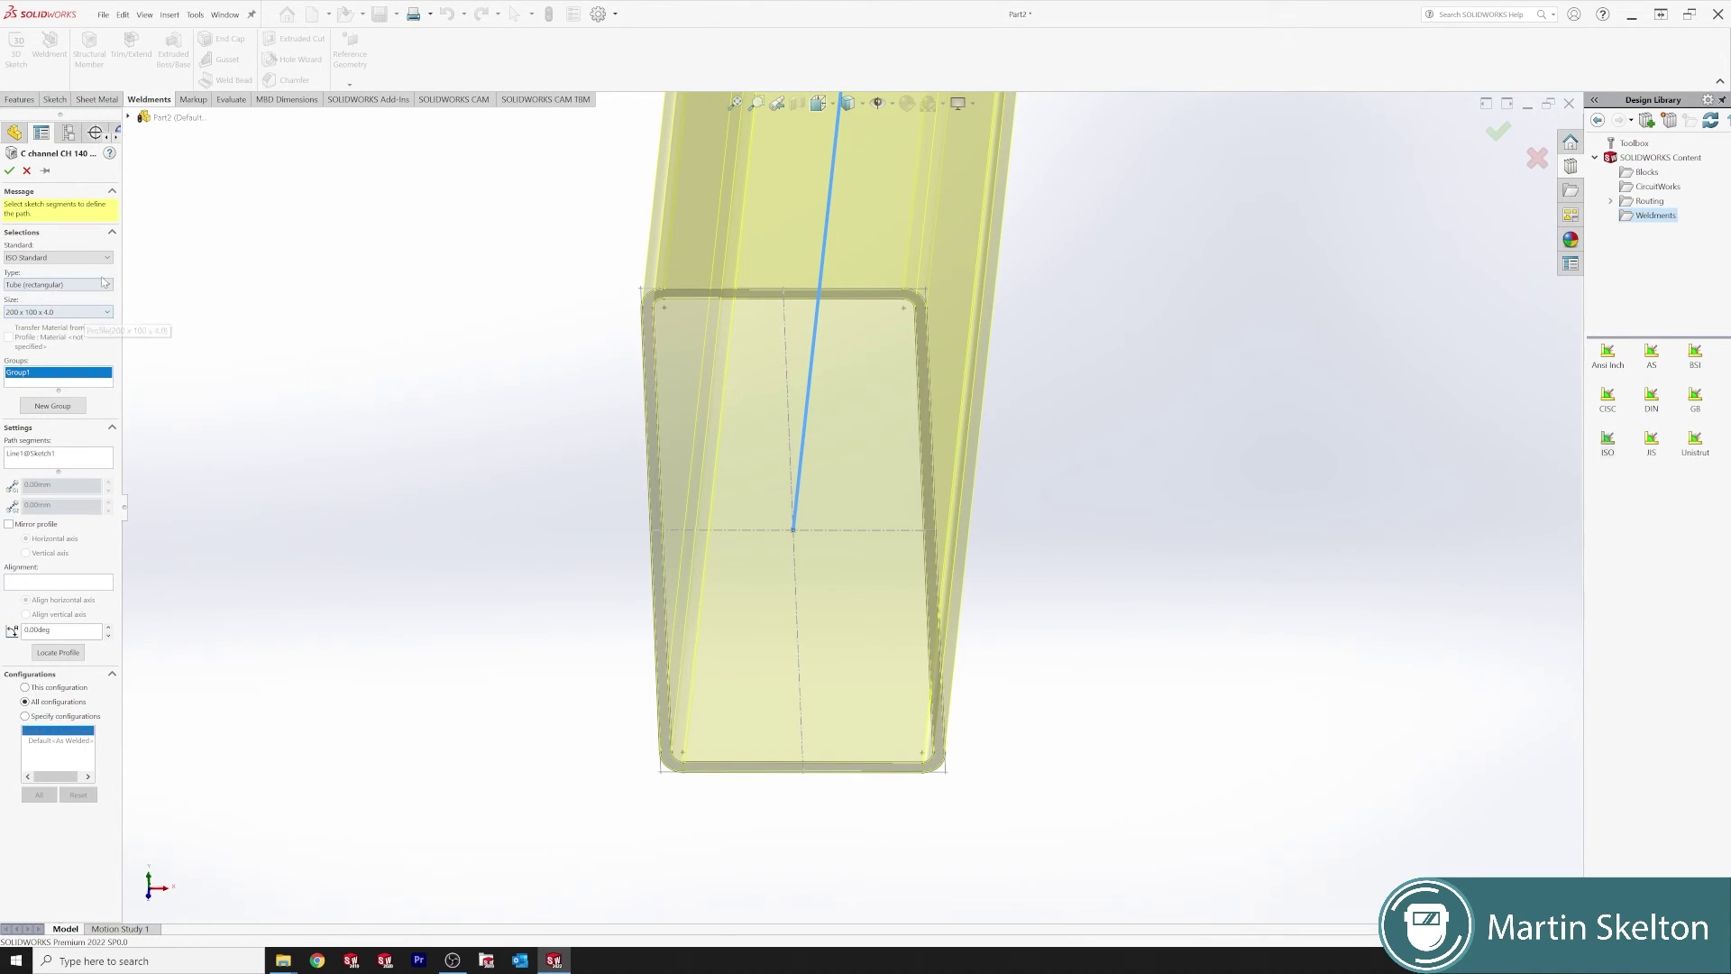
- Try the L Angle (equal) profile type and pick one of its sizes
left_click(104, 284)
left_click(88, 321)
left_click(88, 312)
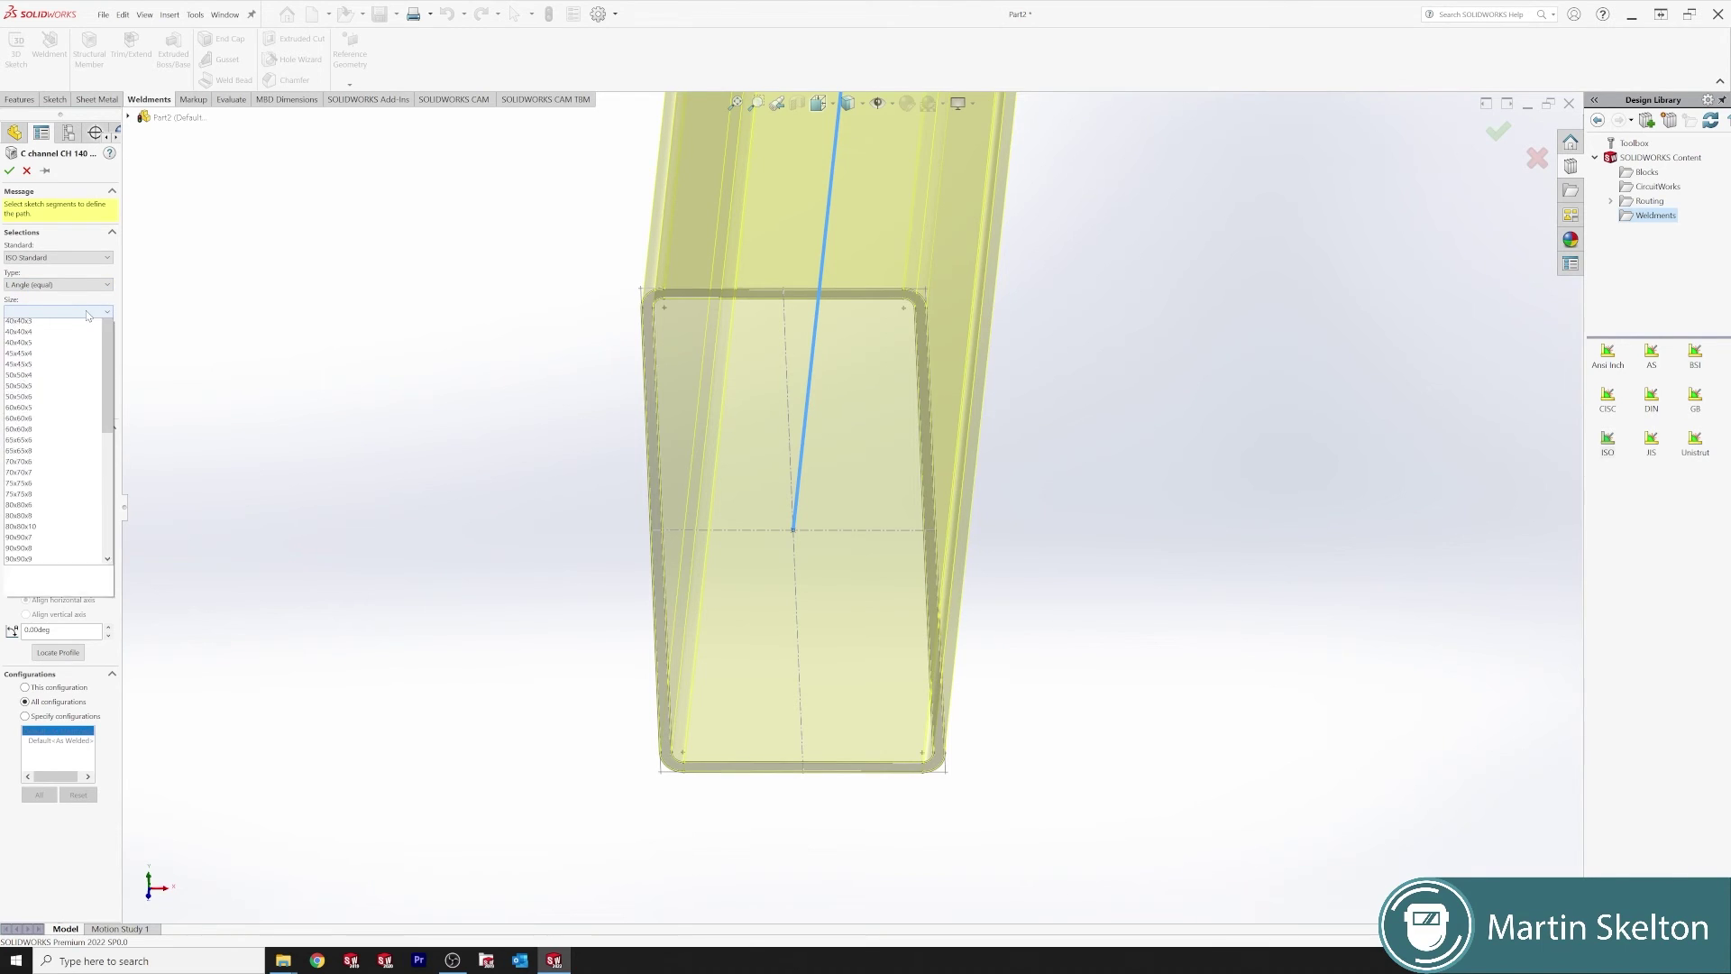
scroll(104, 356, "down", 5)
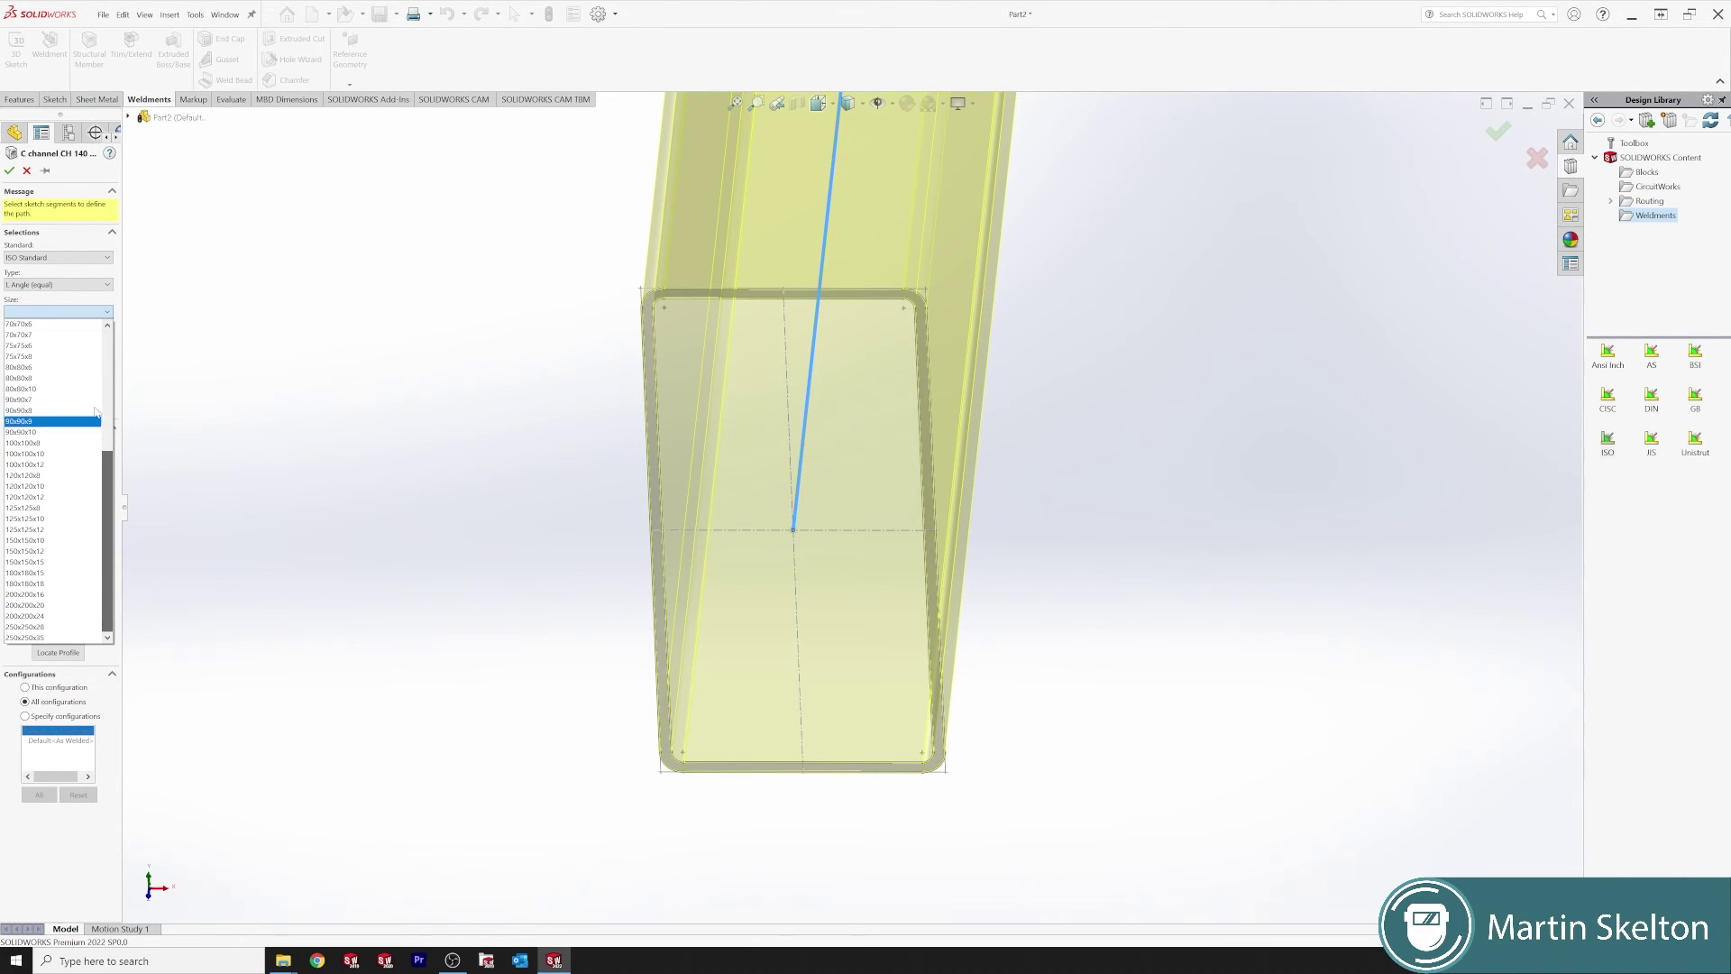
left_click(96, 412)
- Switch to an 80x60x6 L Angle (unequal), accept the member, and orbit to inspect it
left_click(91, 284)
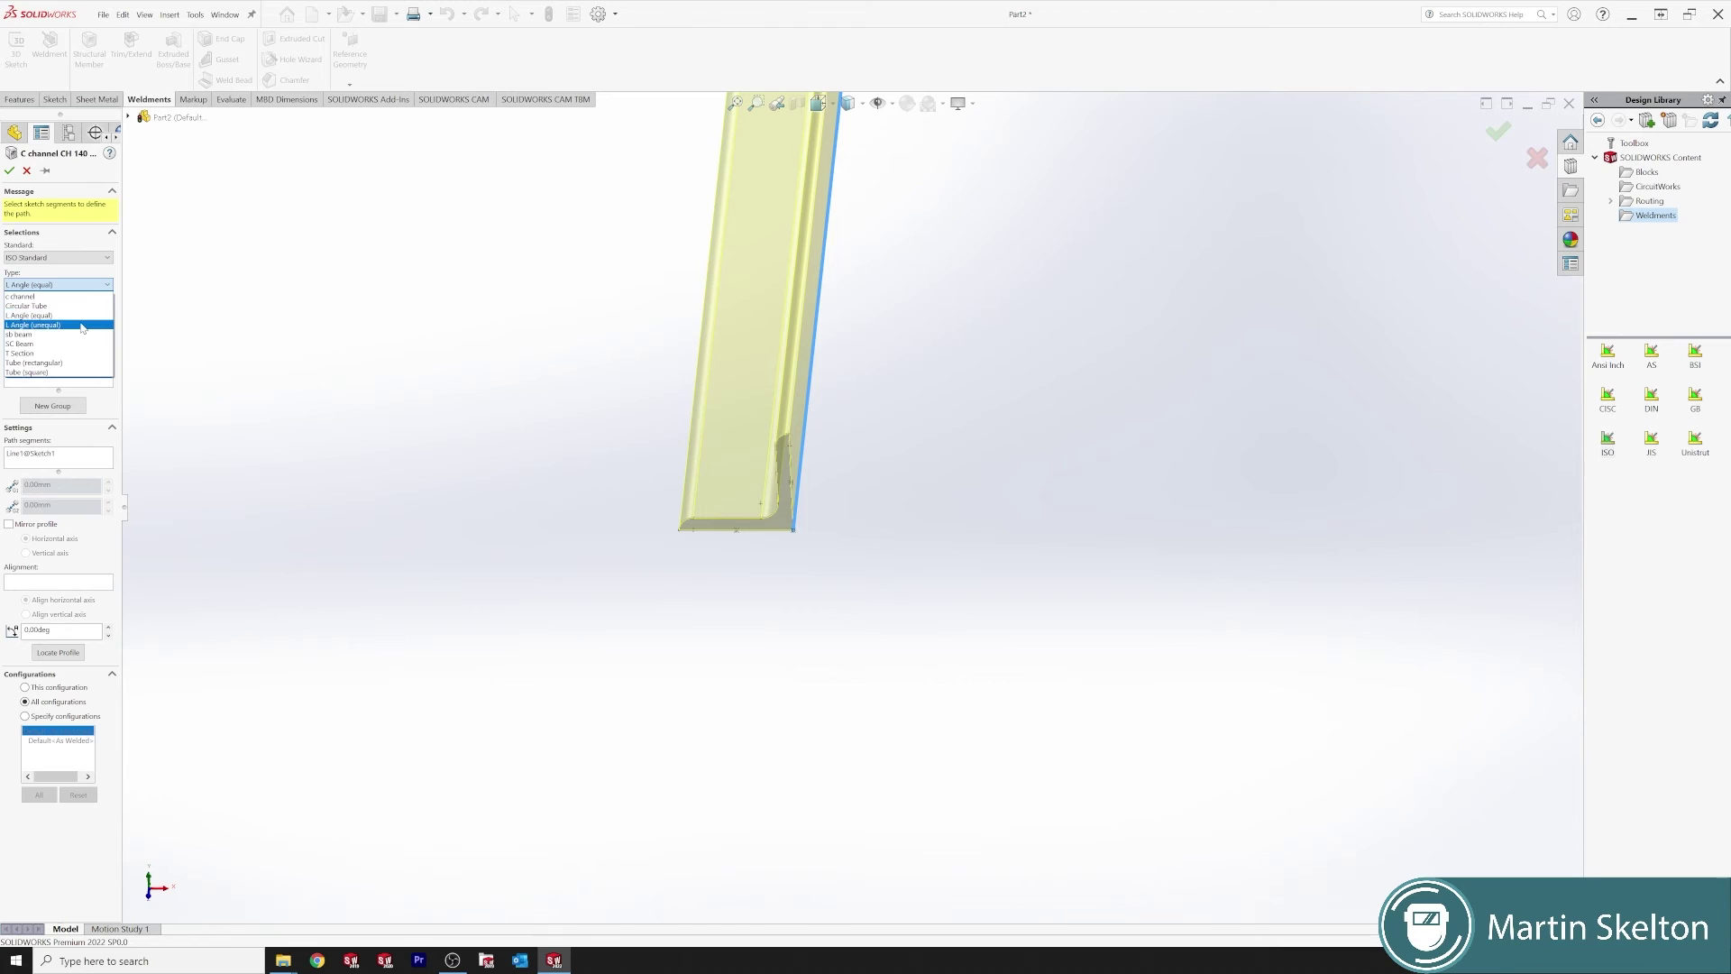
left_click(82, 325)
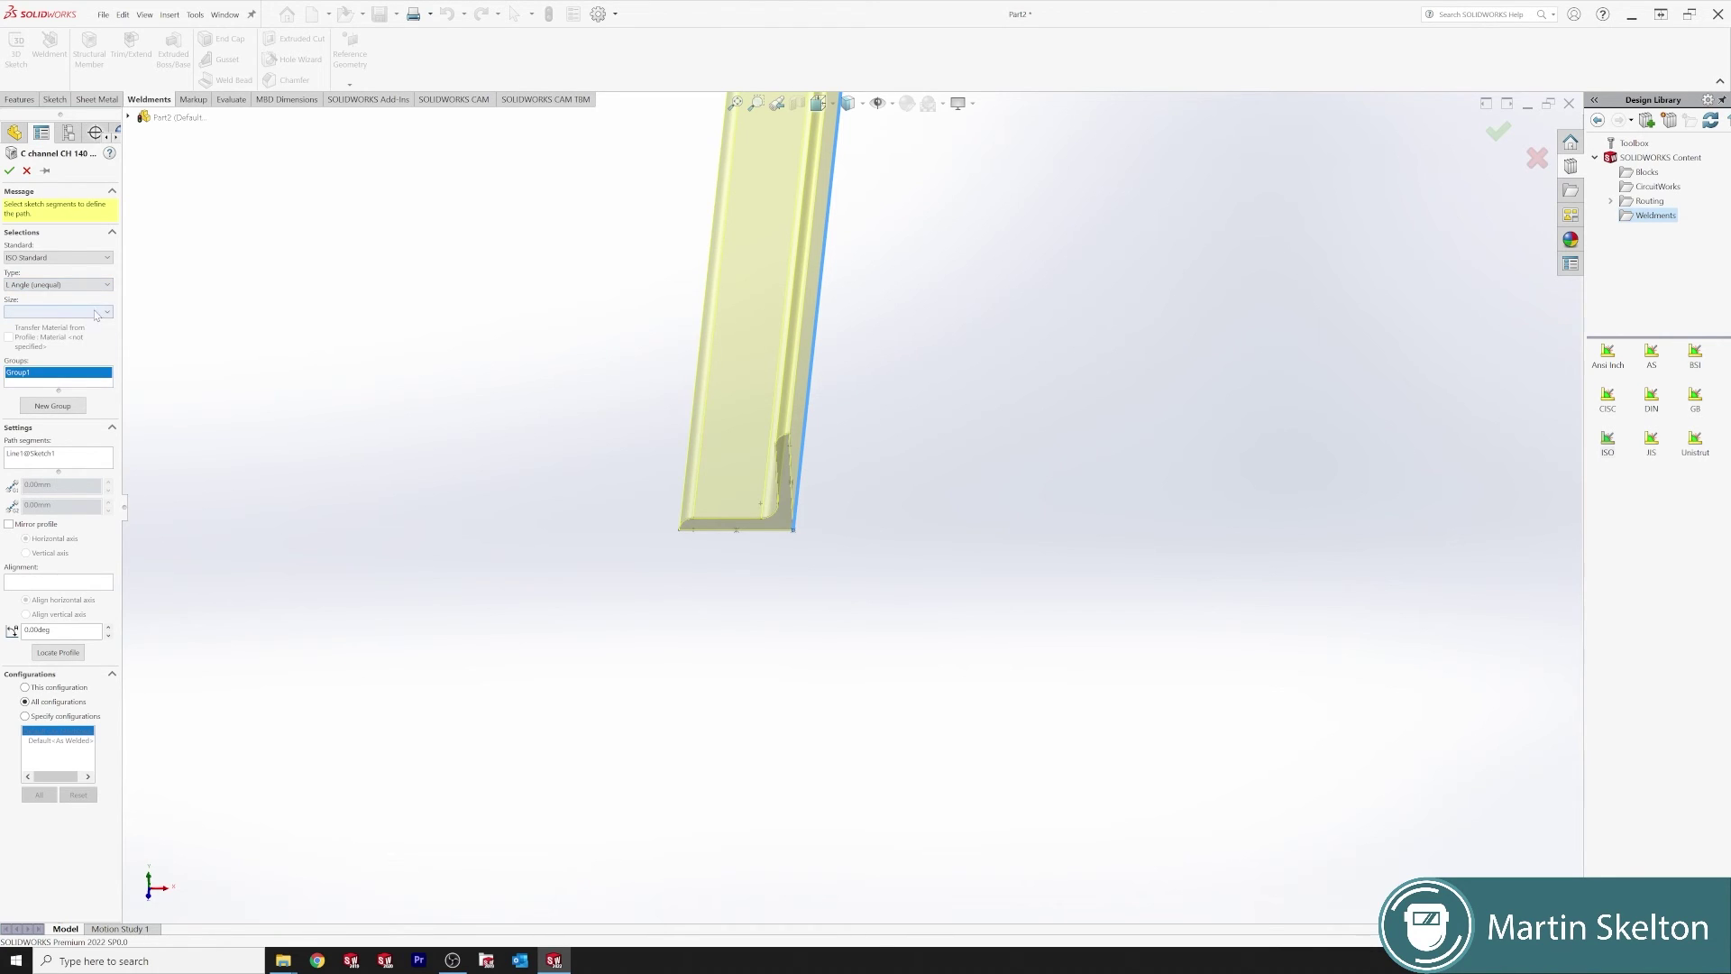
left_click(96, 311)
left_click(41, 572)
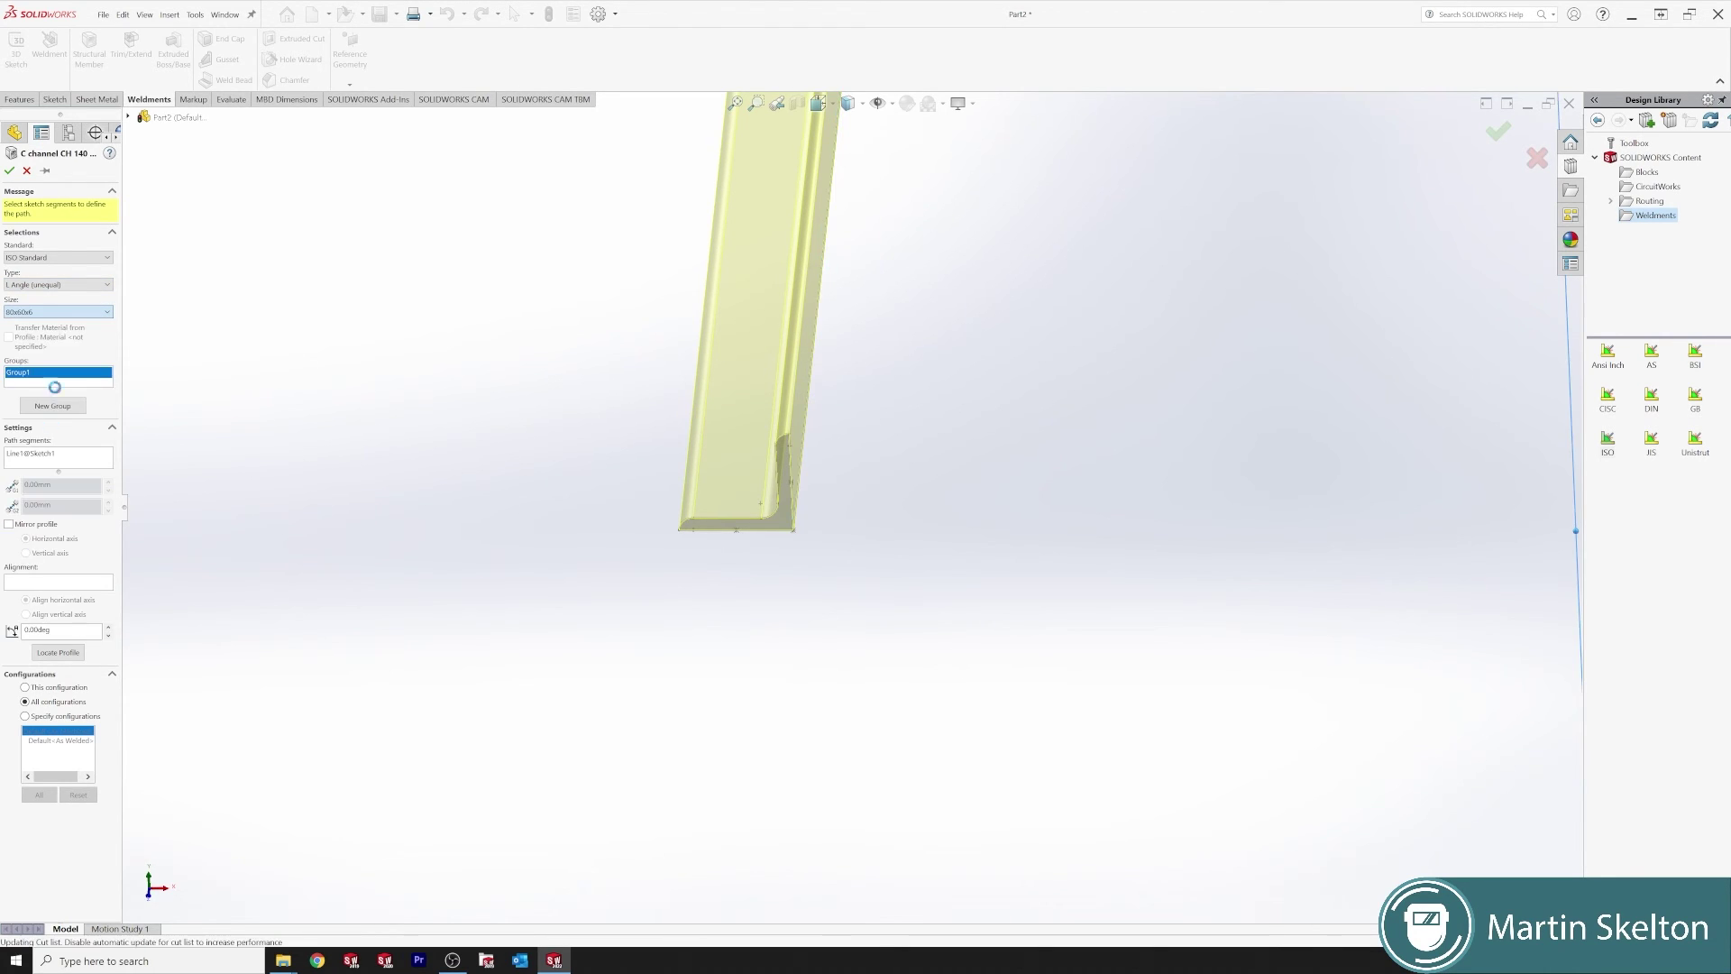
left_click(9, 170)
middle_click_drag(865, 455, 911, 390)
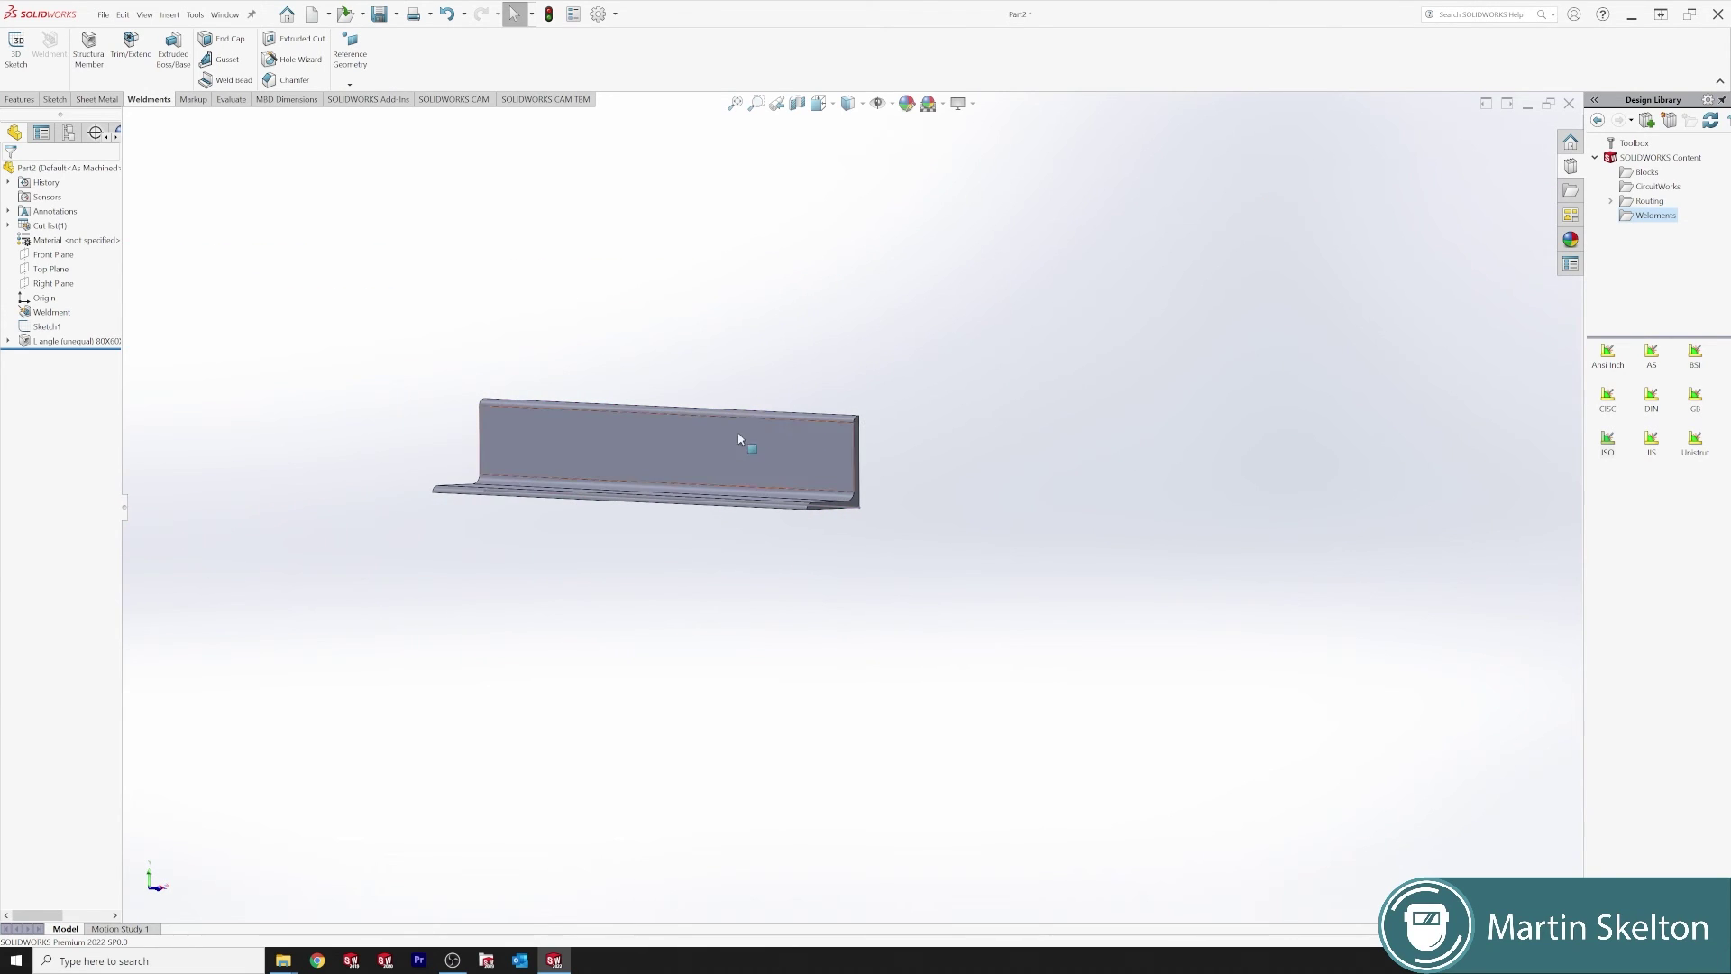
key("ctrl+7")
scroll(752, 532, "down", 2)
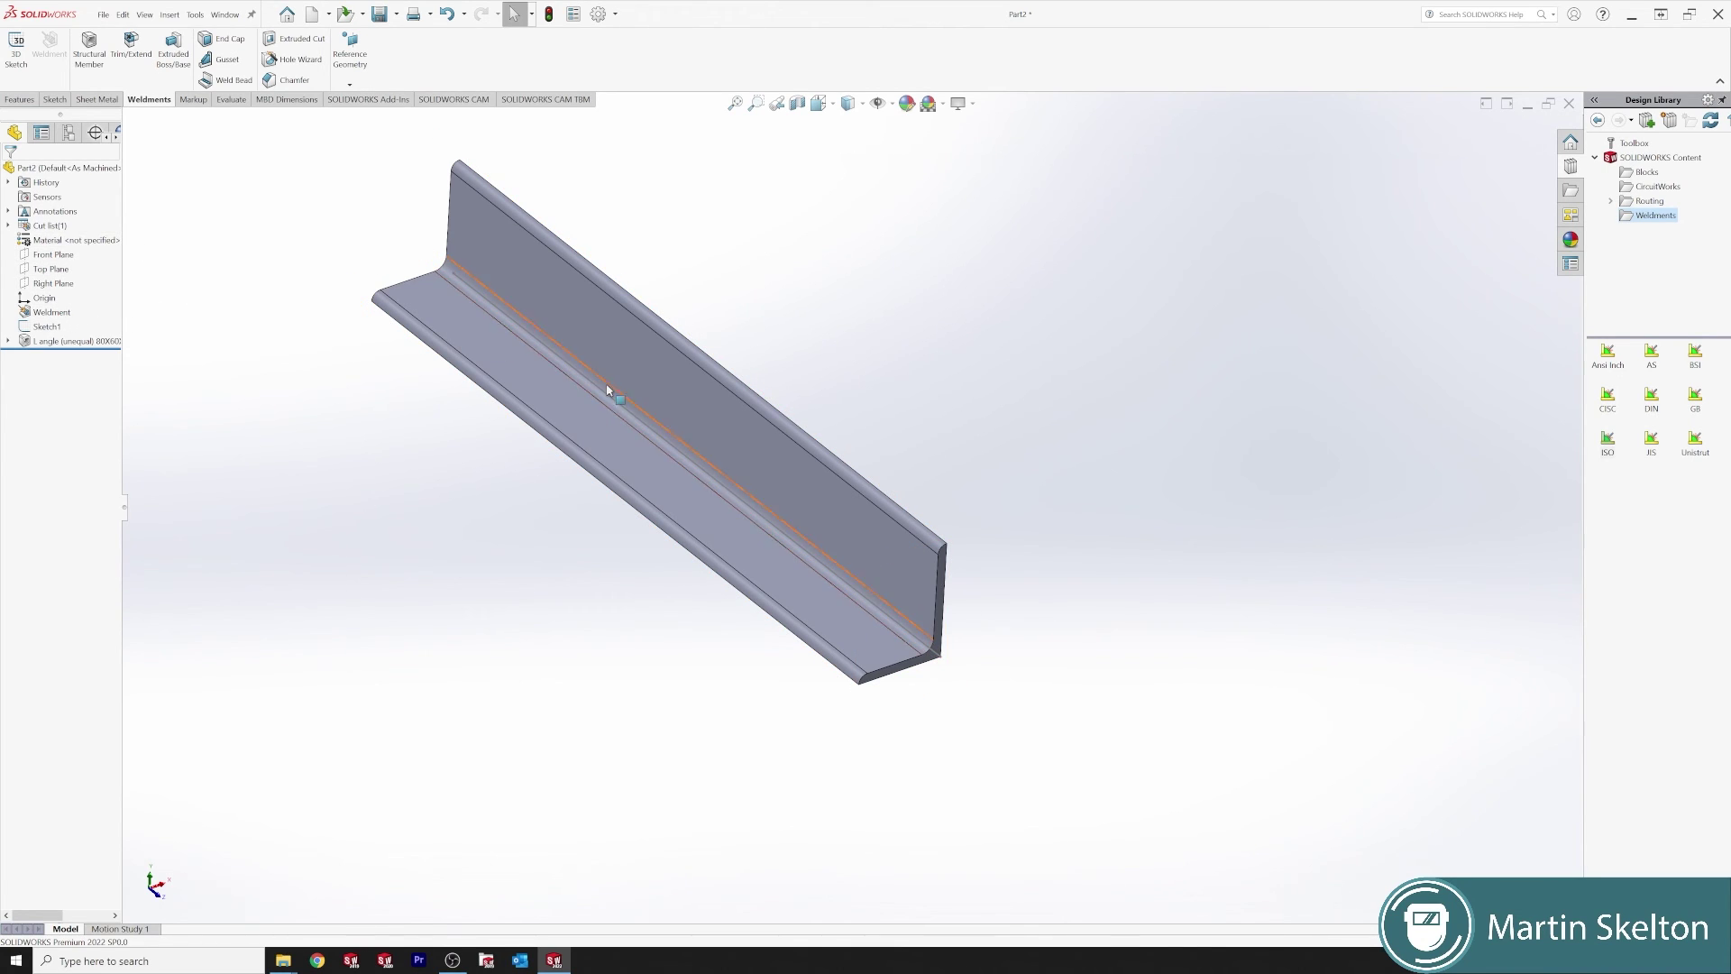
middle_click_drag(607, 387, 547, 306)
scroll(783, 547, "down", 4)
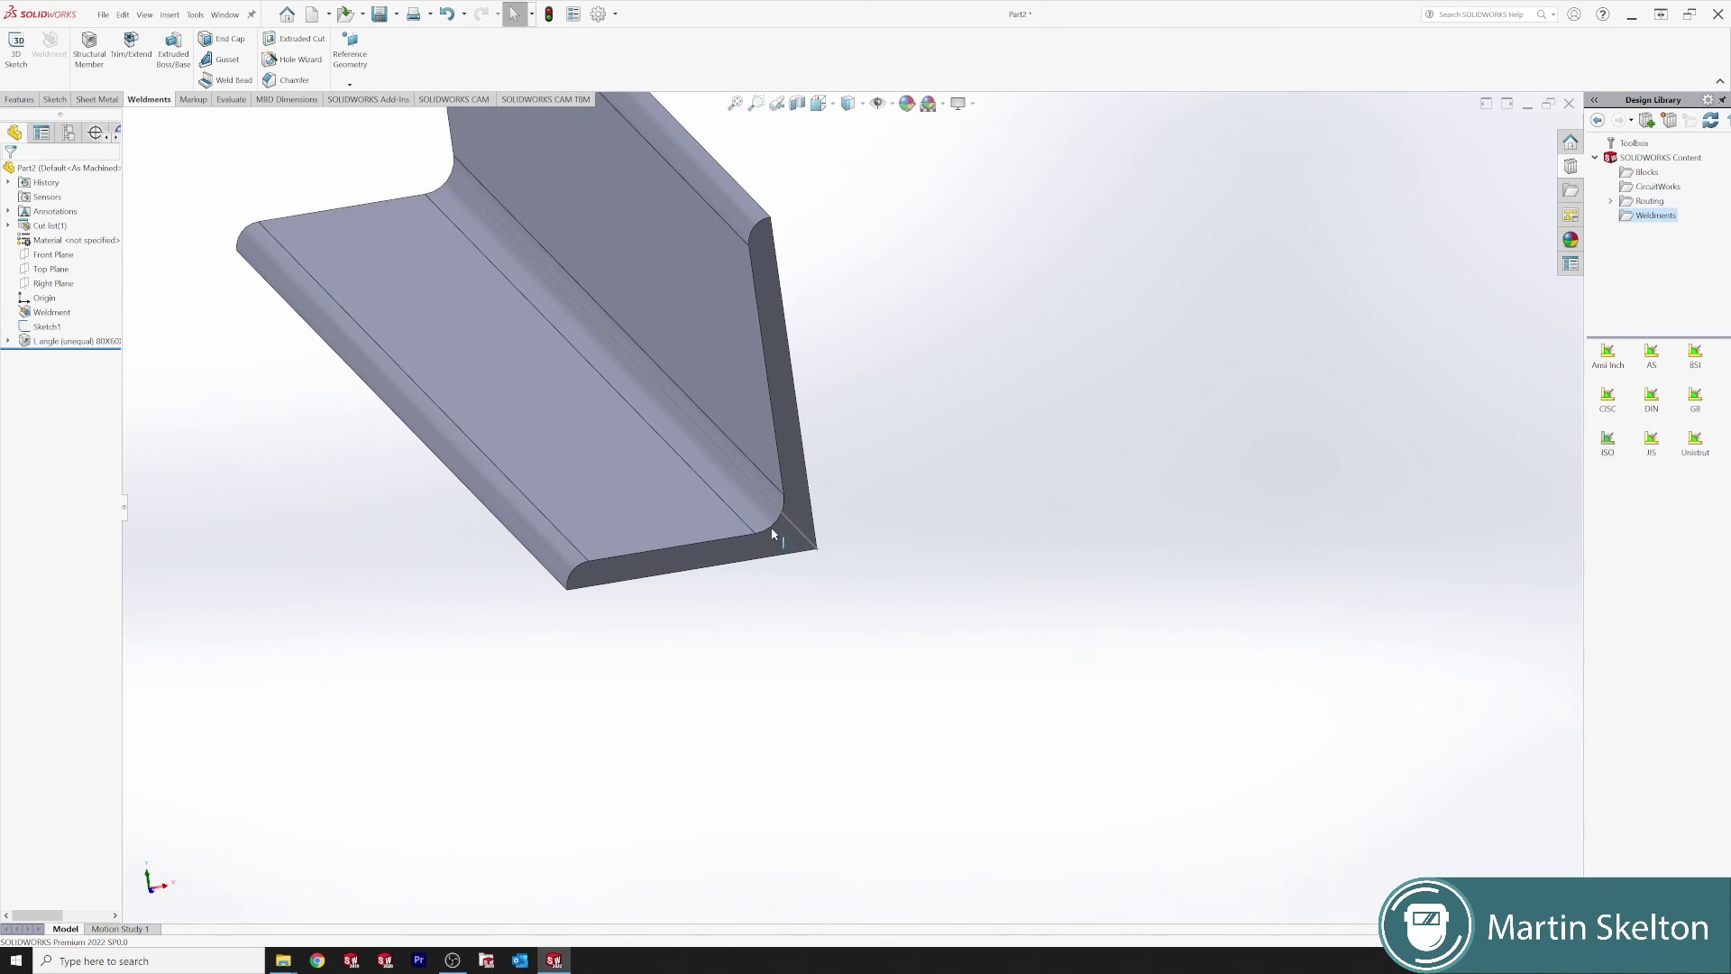
middle_click_drag(769, 520, 793, 352)
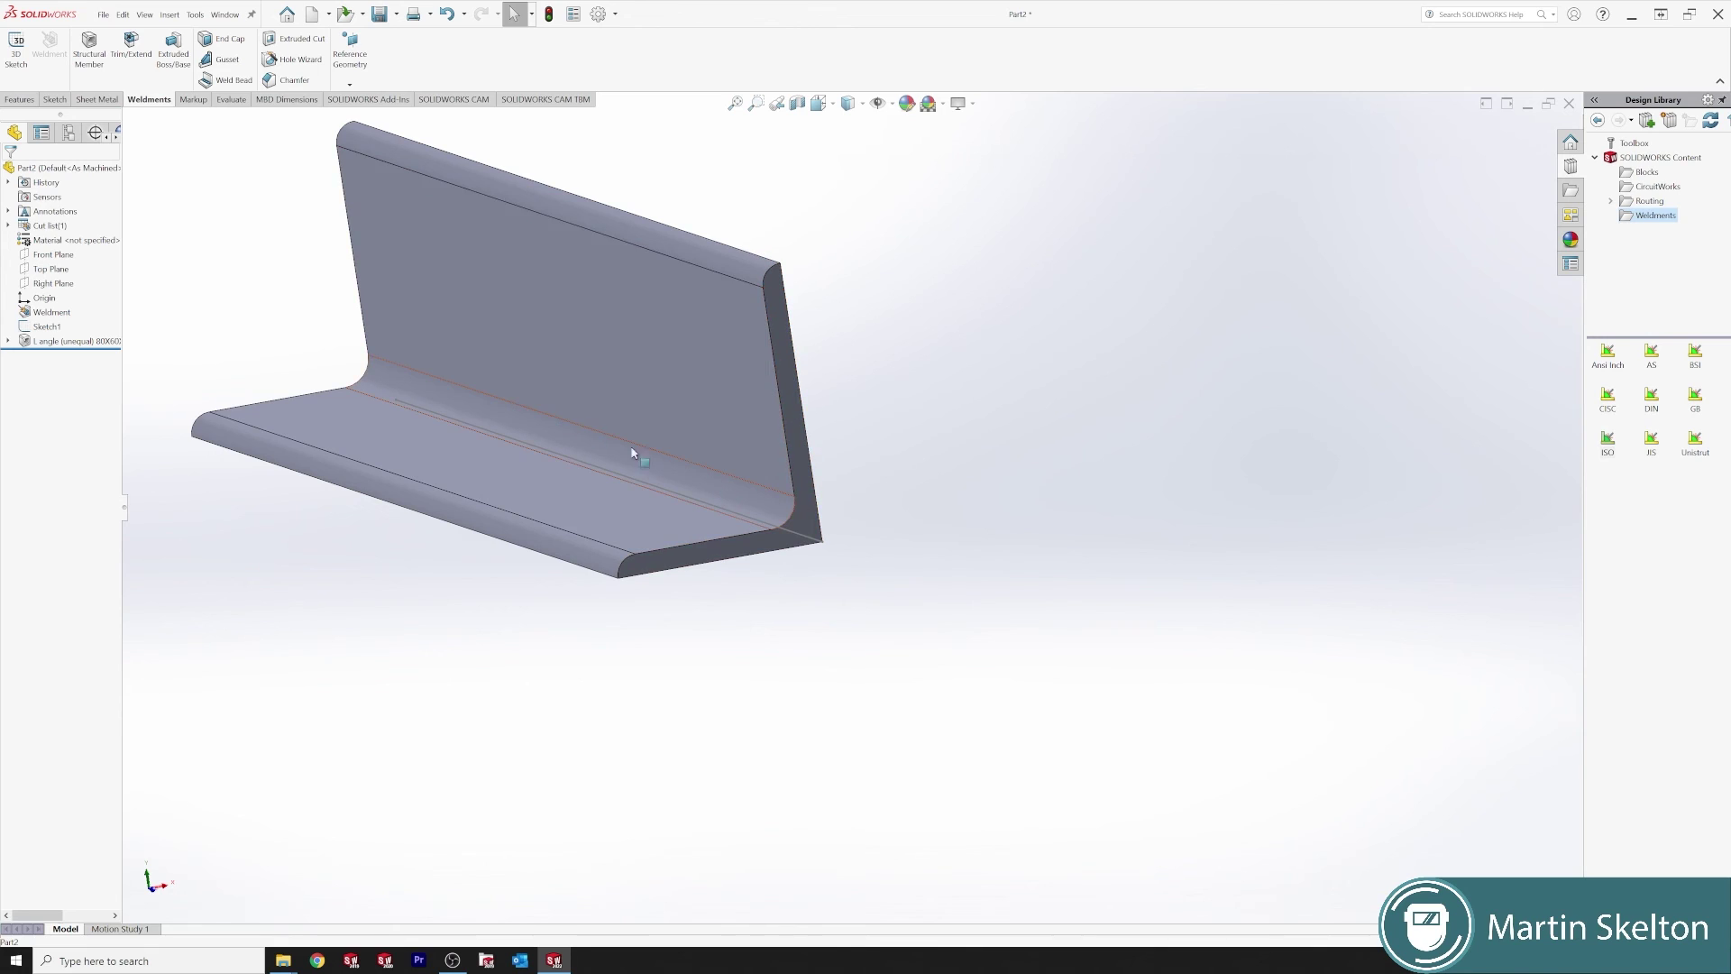
scroll(479, 433, "up", 2)
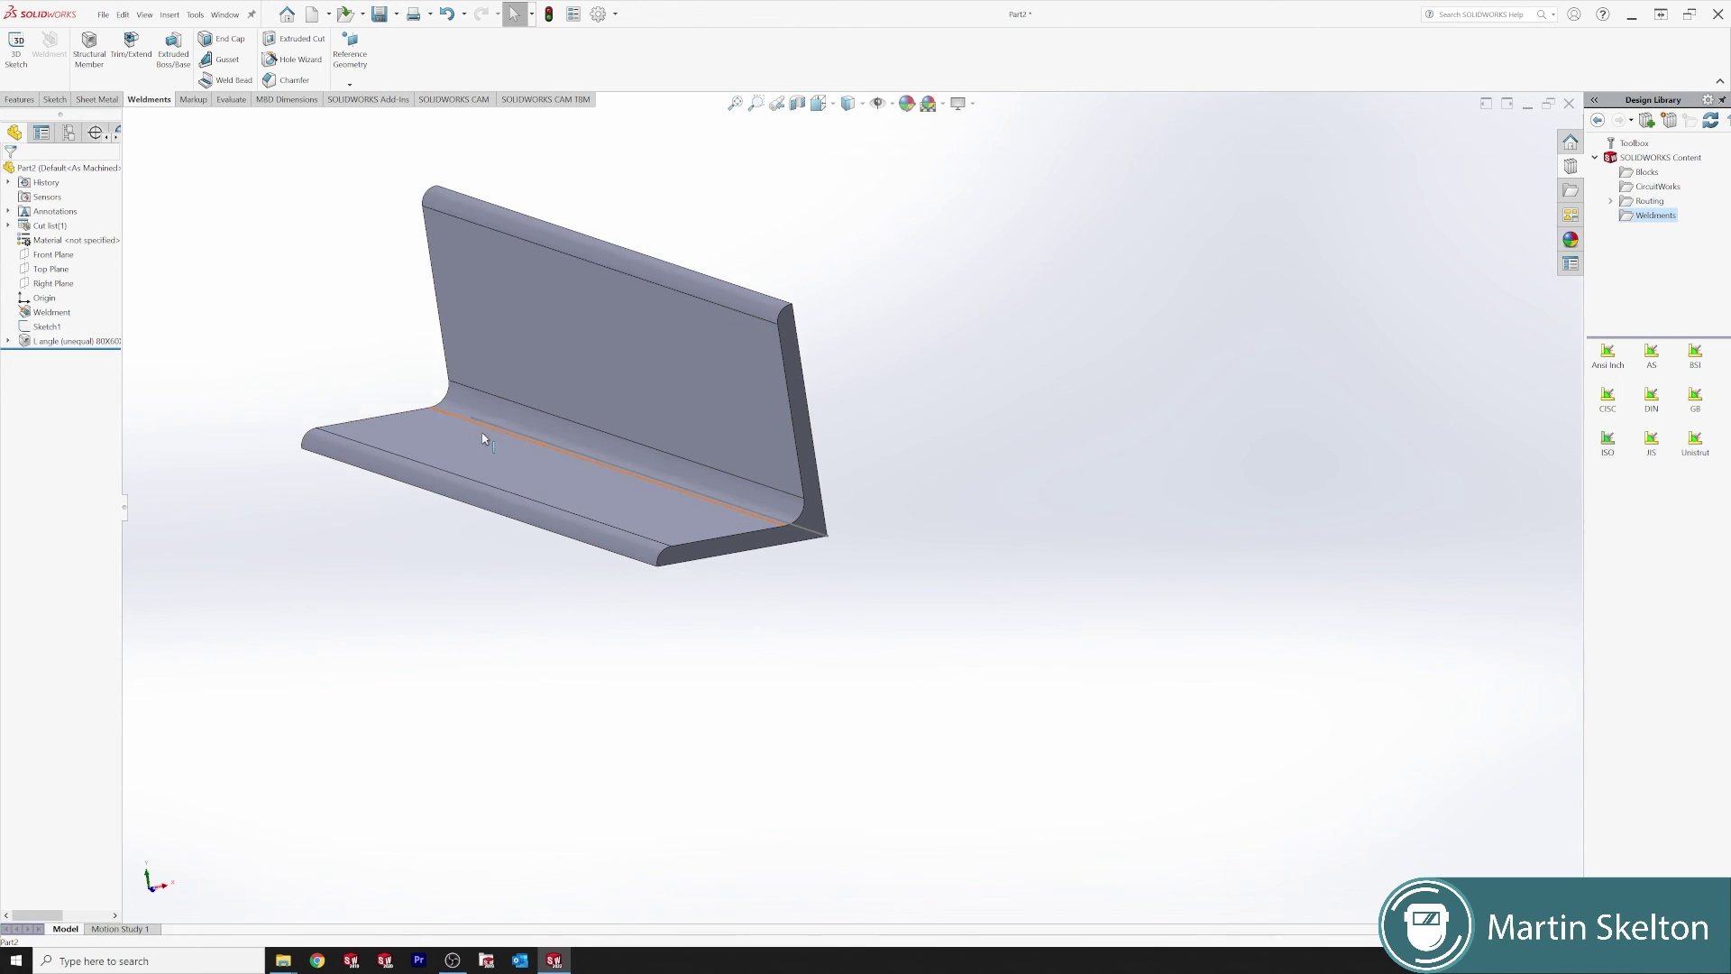
middle_click_drag(595, 477, 622, 539)
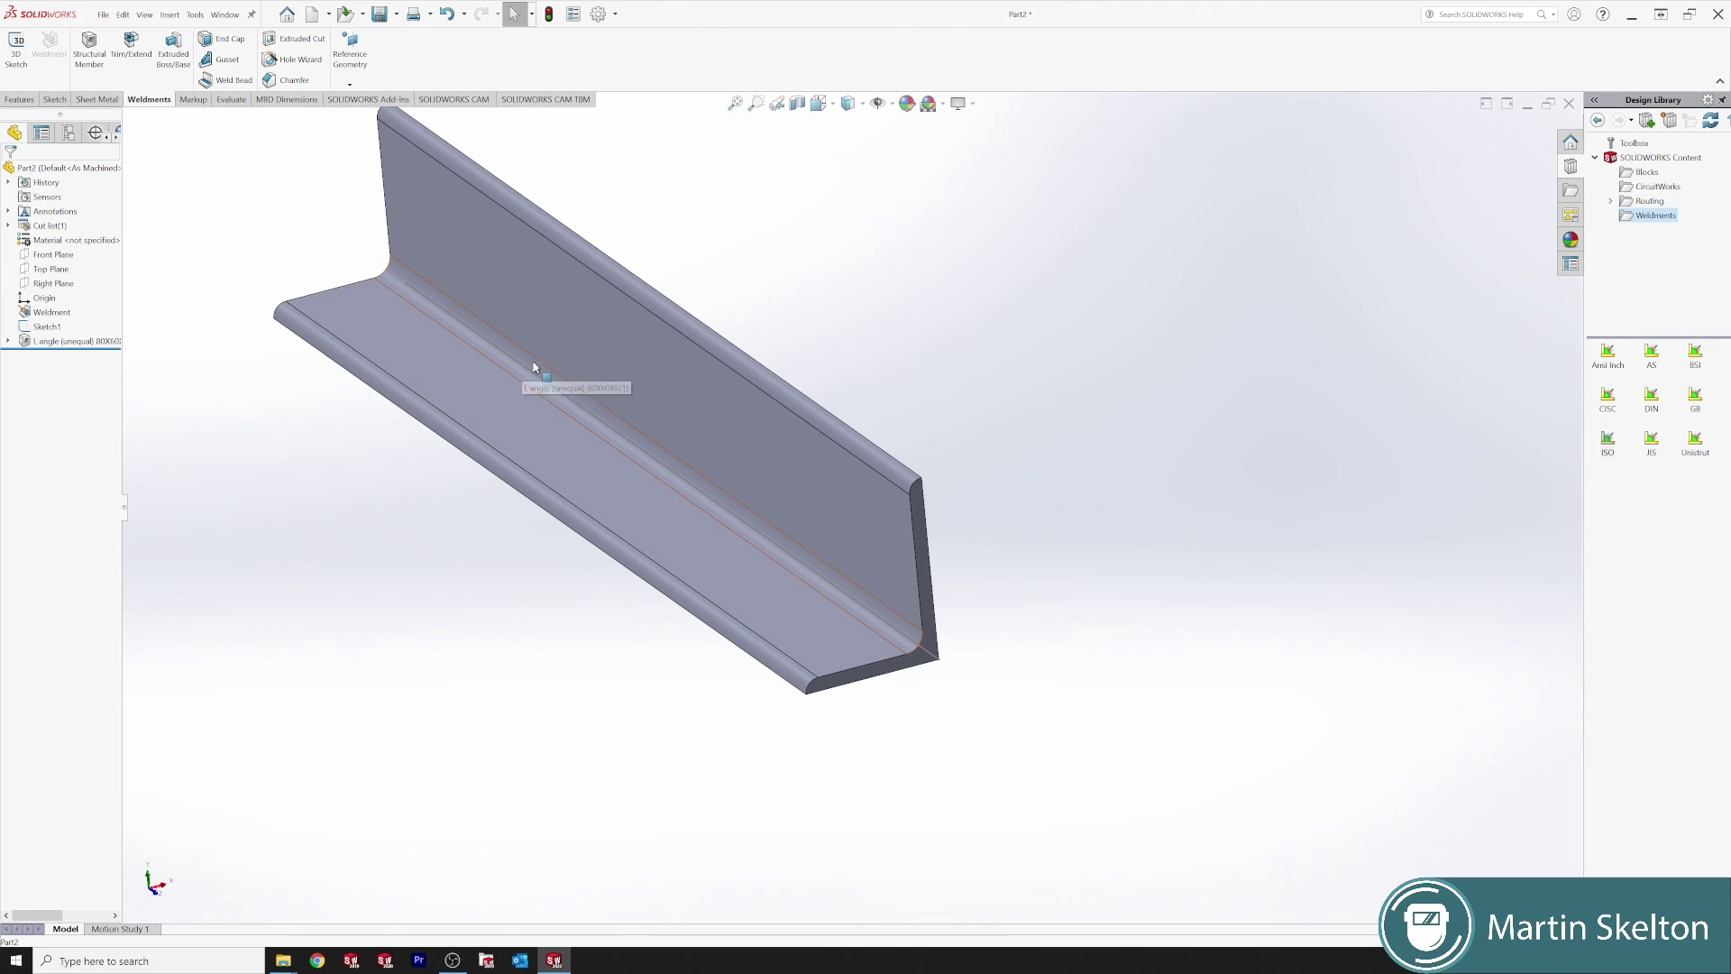
scroll(699, 391, "up", 2)
scroll(700, 391, "down", 3)
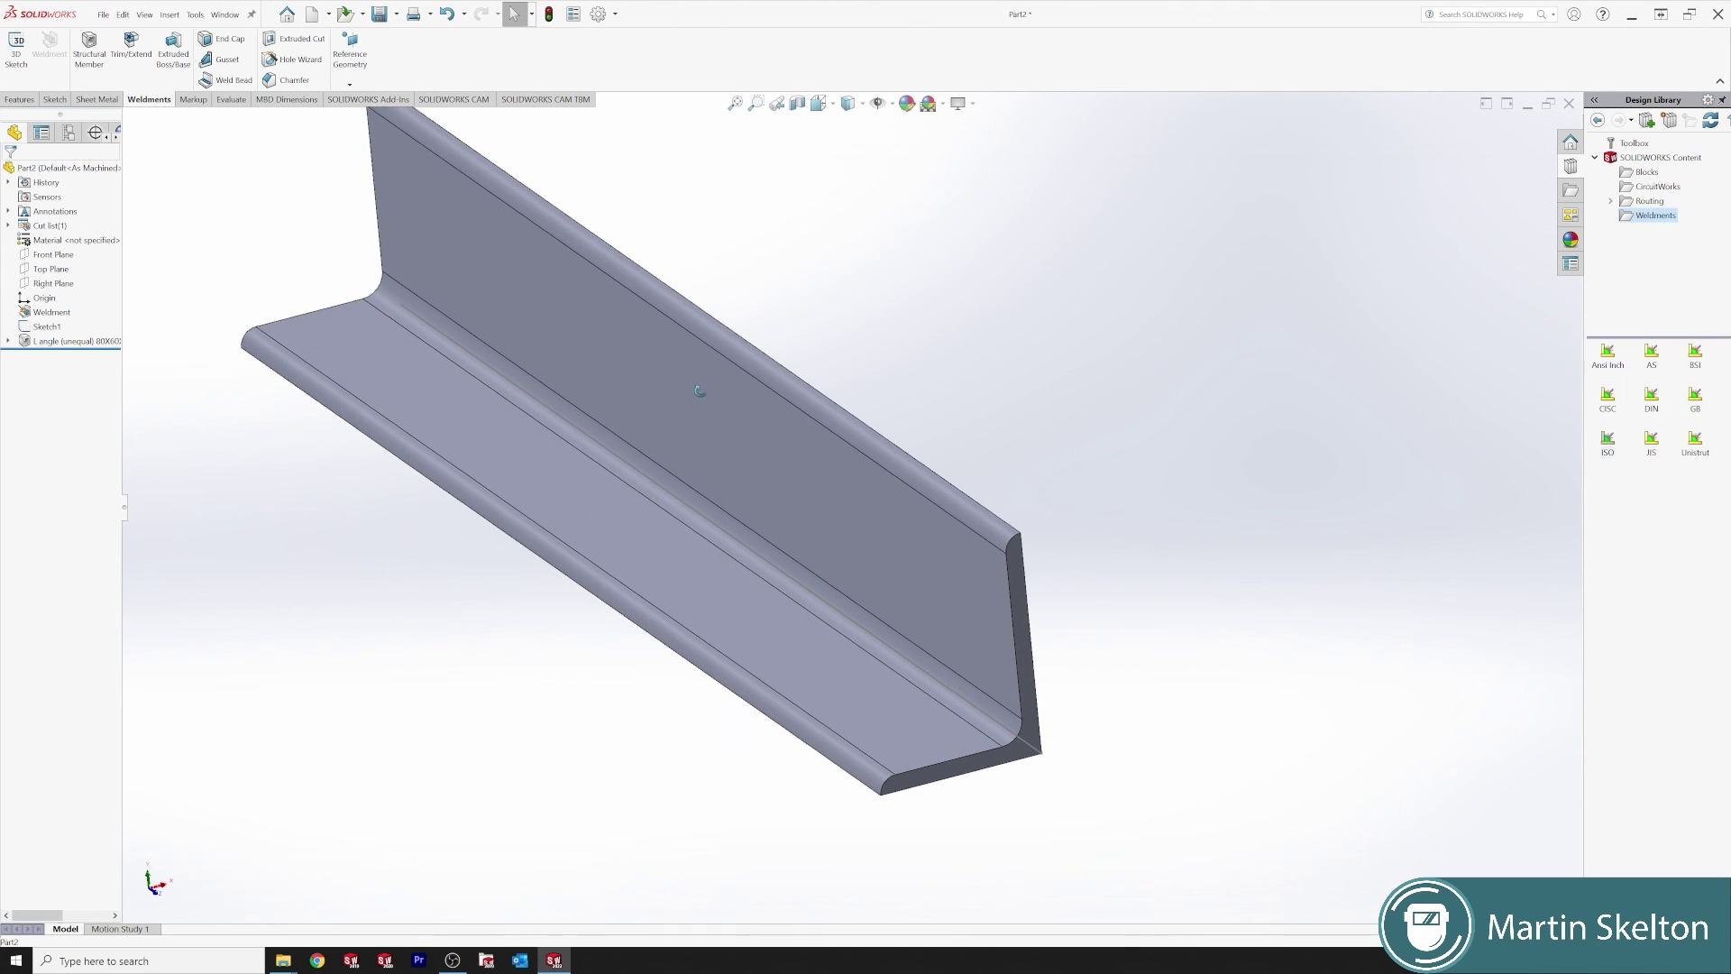
middle_click_drag(700, 390, 1024, 558)
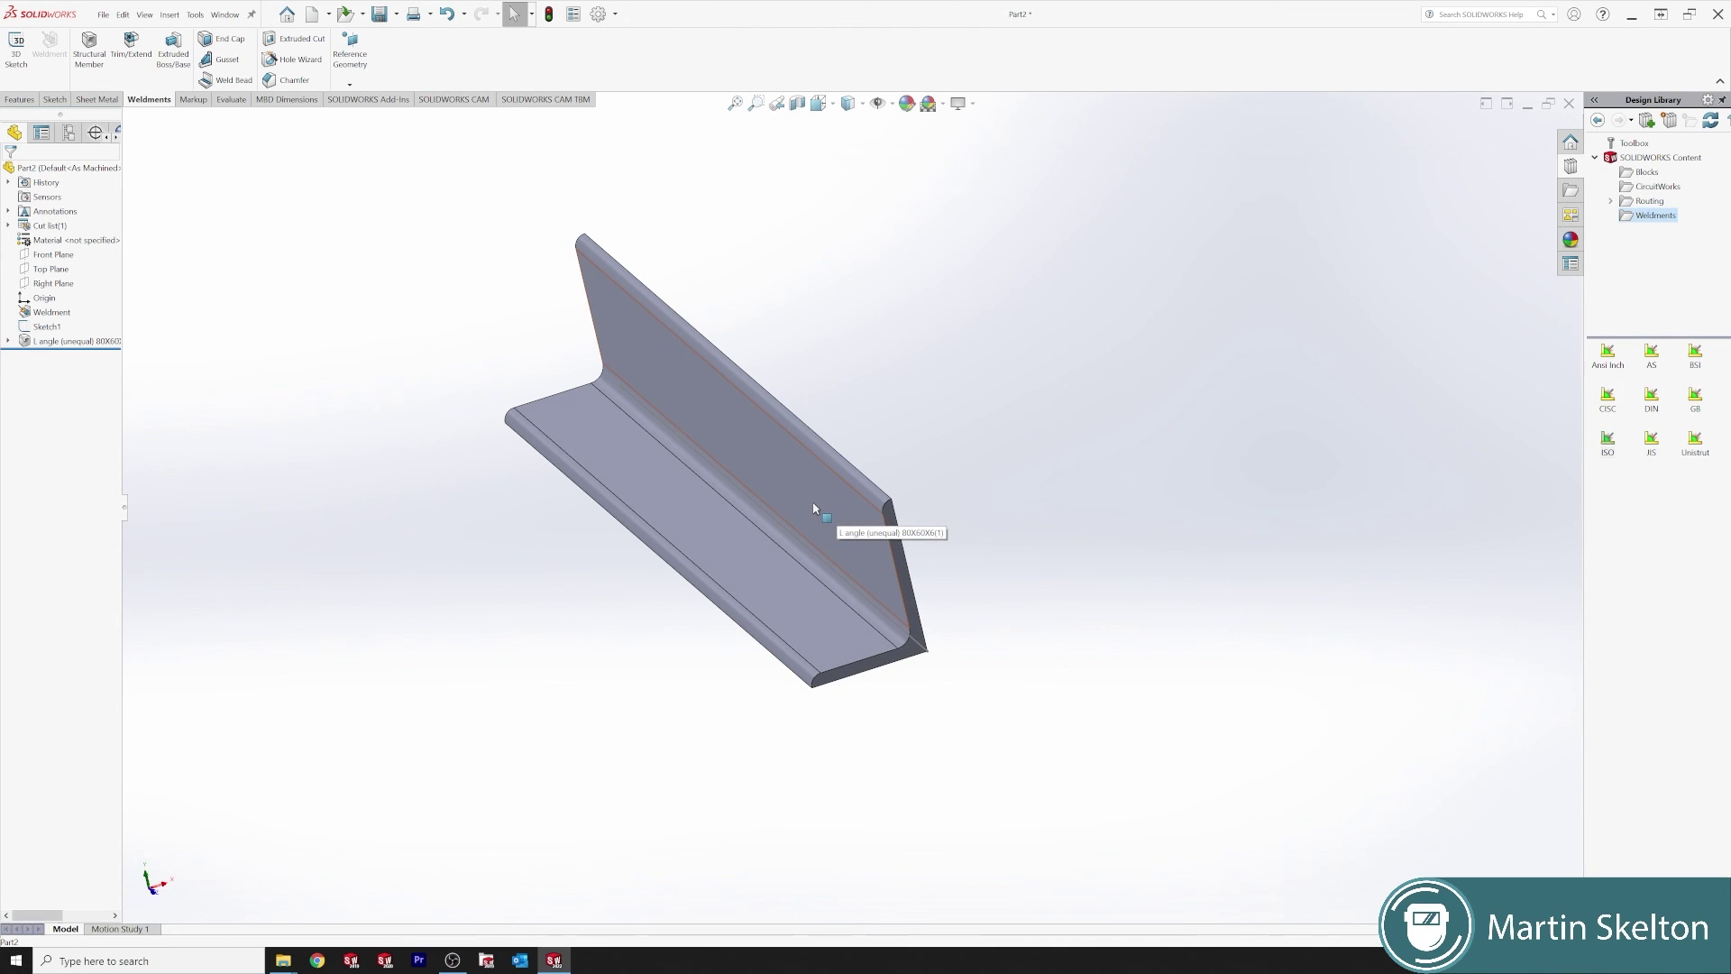
middle_click_drag(814, 509, 897, 552)
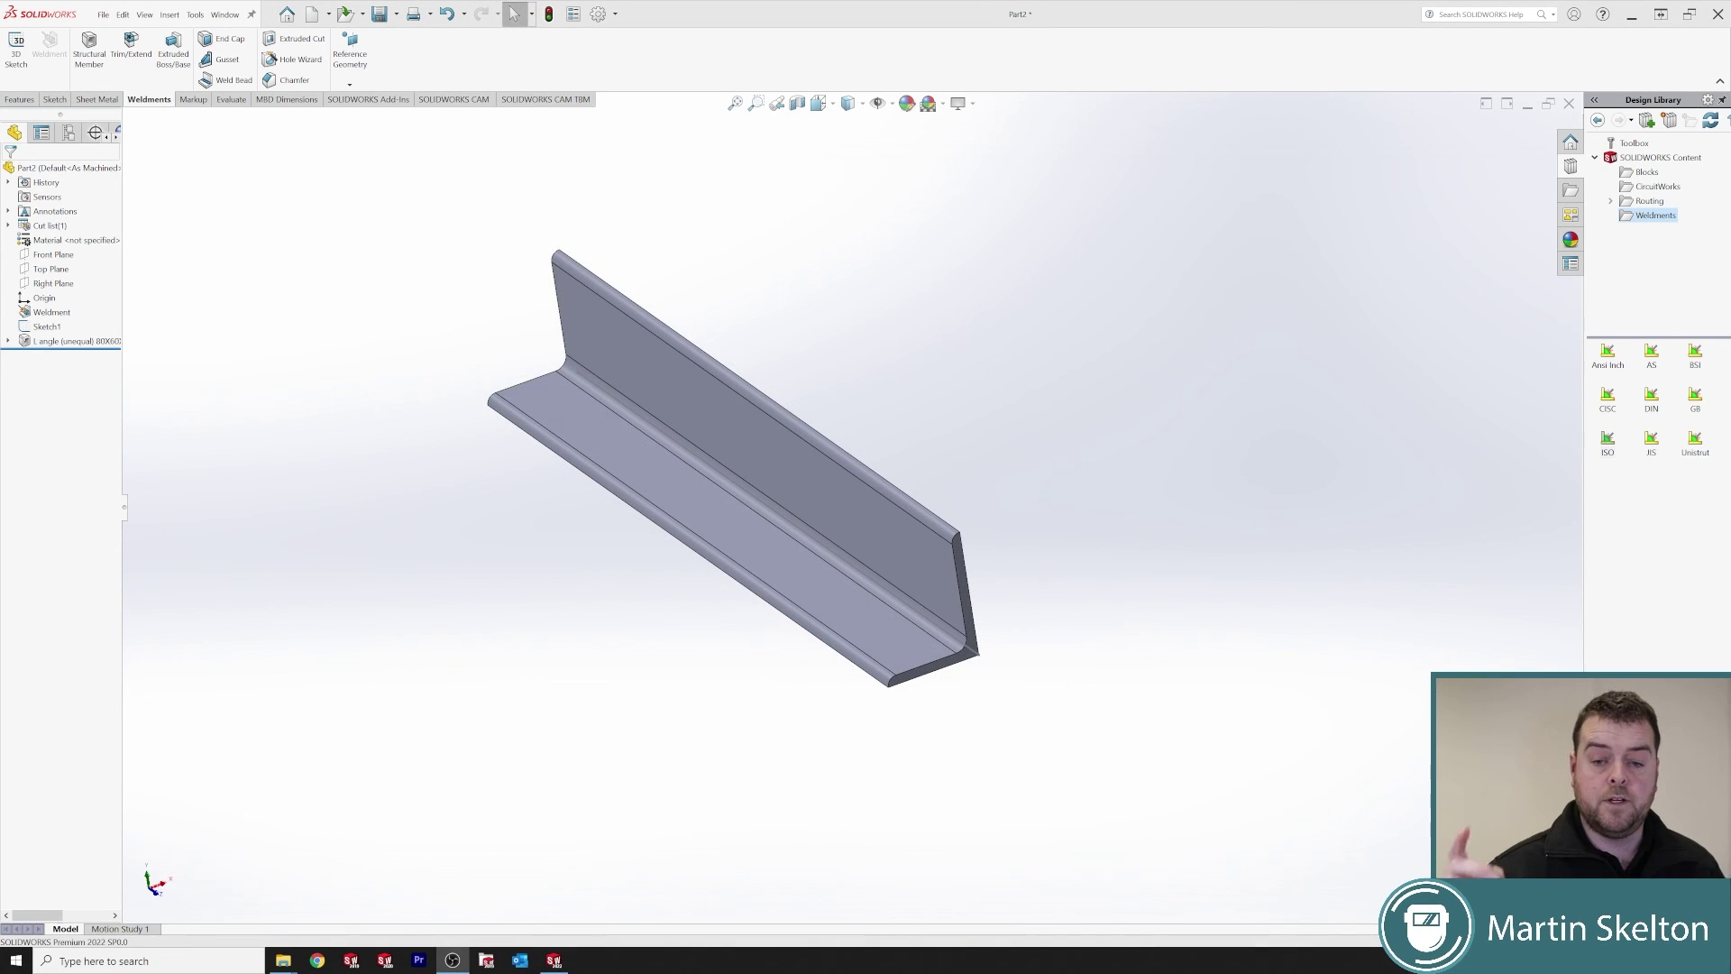